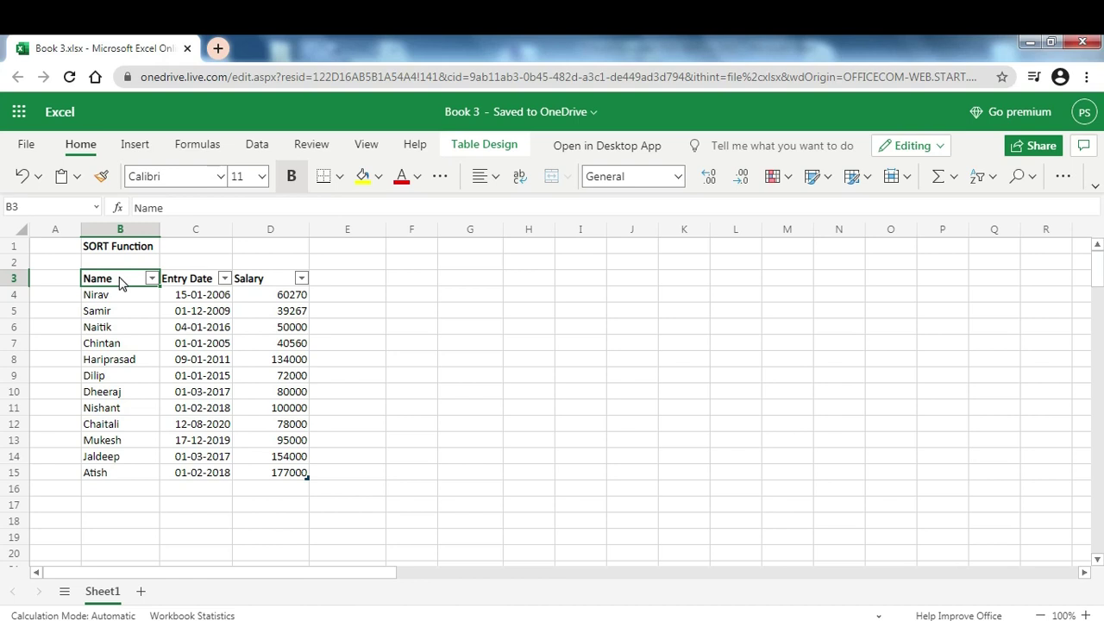
# - Enter a SORT formula in cell H4 that uses the whole Tablesalary data range as its array, =SORT(Tablesalary)
pyautogui.press('Right')
pyautogui.press('Right')
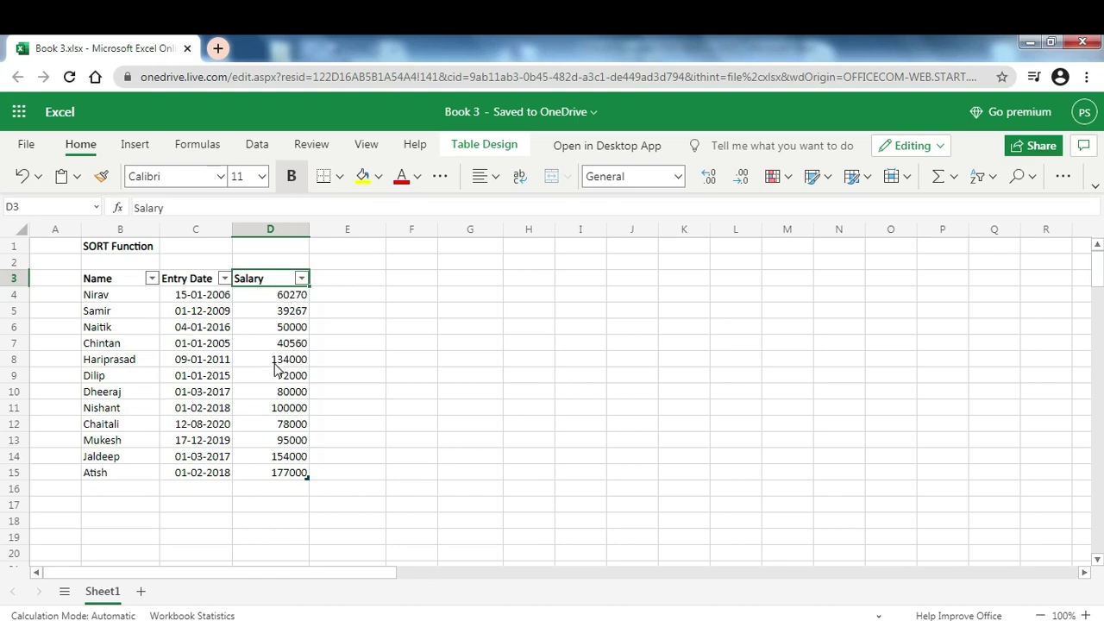
pyautogui.press('Right')
pyautogui.press('Right')
pyautogui.press('Right')
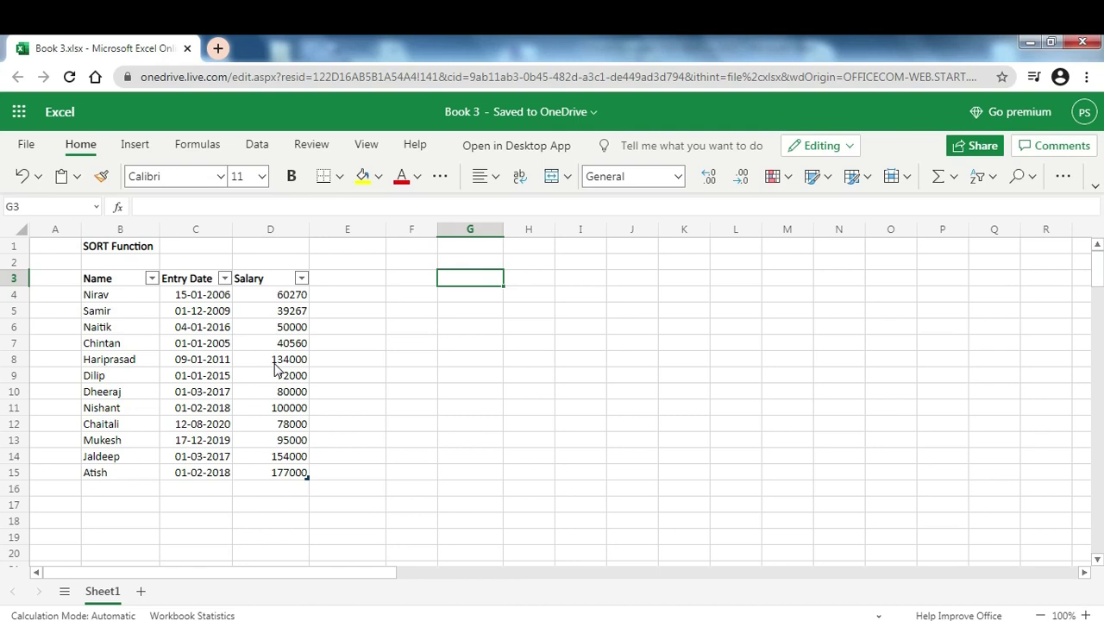
pyautogui.press('Down')
pyautogui.press('Right')
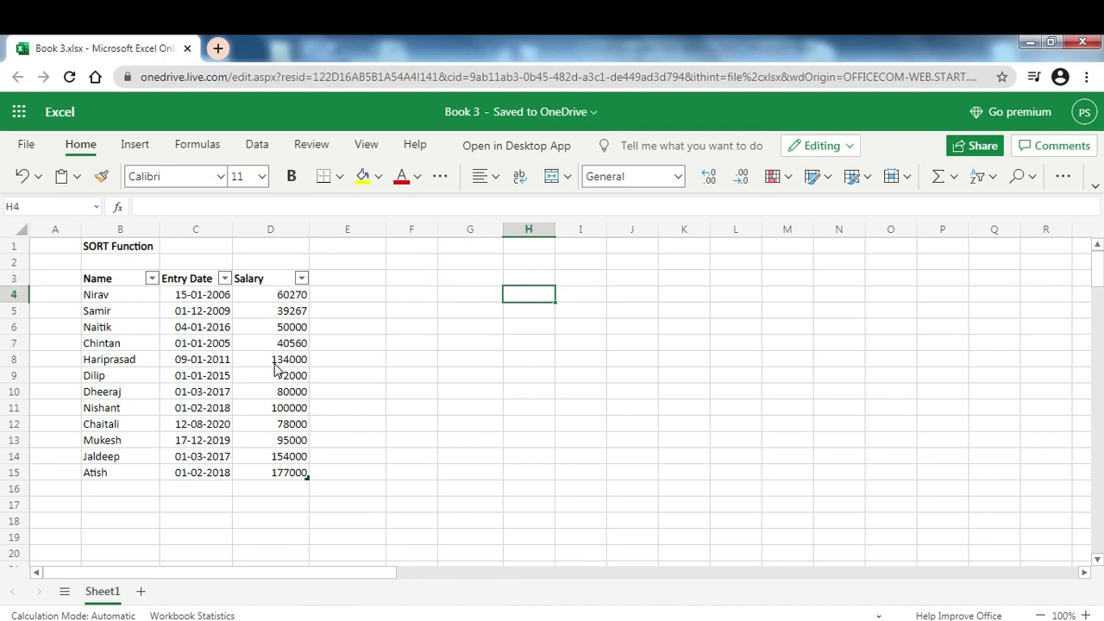
pyautogui.write('=sort')
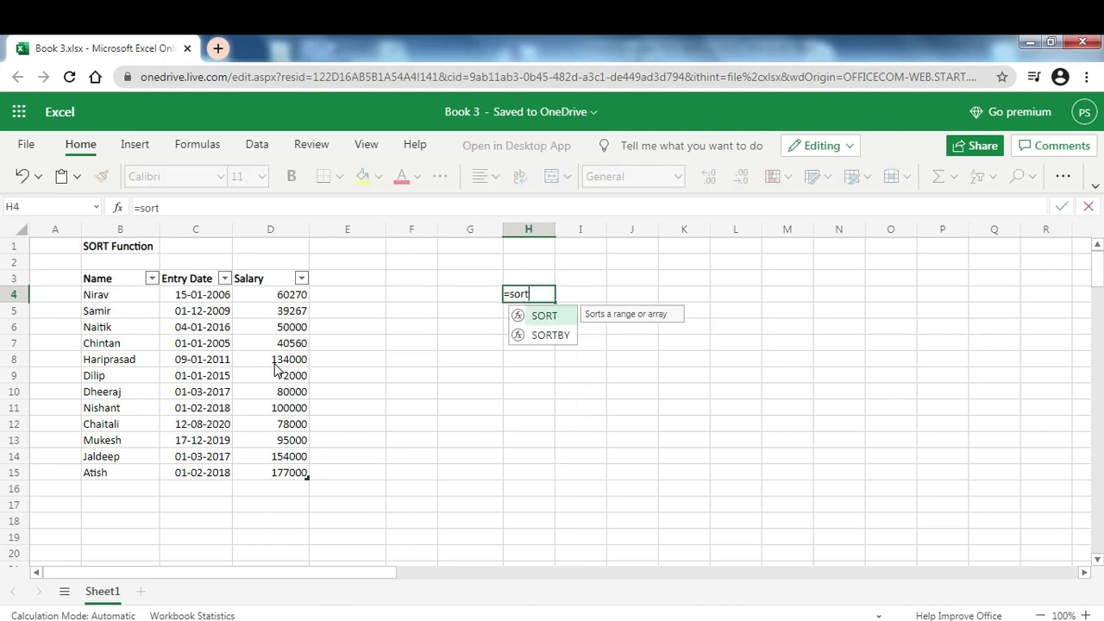
pyautogui.write('(')
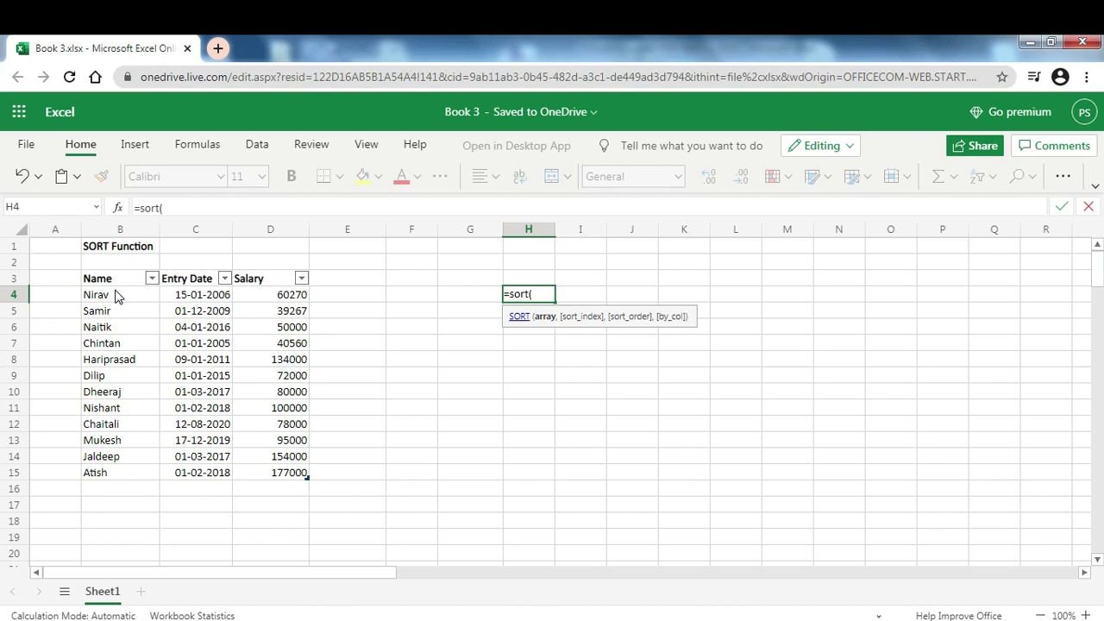
pyautogui.click(118, 296)
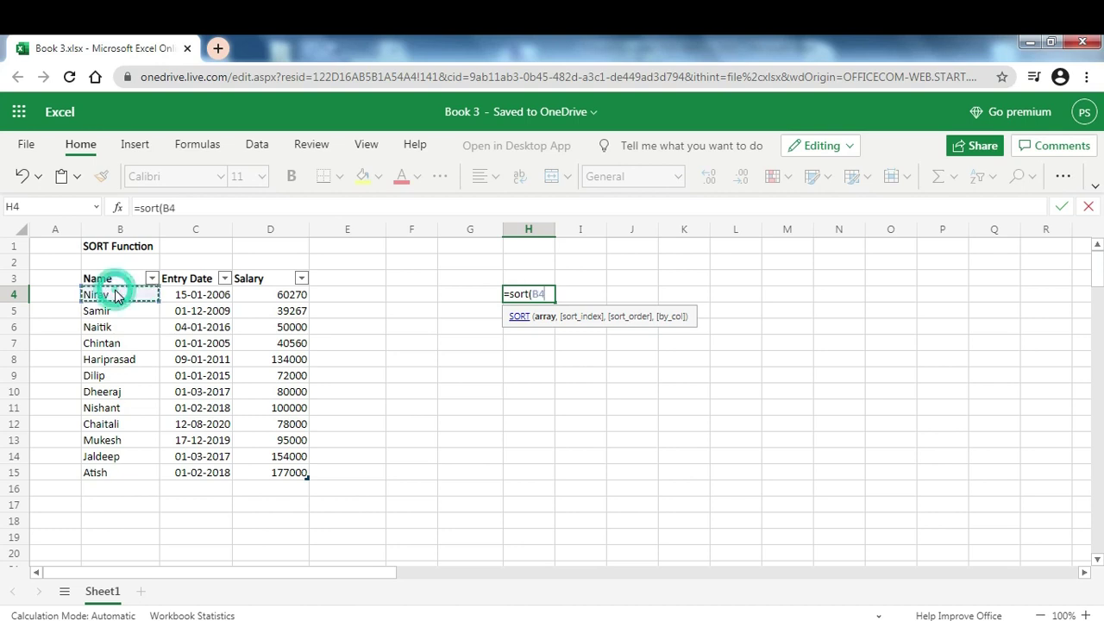
pyautogui.hotkey('shift', 'Down')
pyautogui.hotkey('shift', 'Down')
pyautogui.hotkey('shift', 'Down')
pyautogui.hotkey('shift', 'Down')
pyautogui.hotkey('shift', 'Down')
pyautogui.hotkey('shift', 'Down')
pyautogui.hotkey('shift', 'Down')
pyautogui.hotkey('shift', 'Down')
pyautogui.hotkey('shift', 'Down')
pyautogui.hotkey('shift', 'Down')
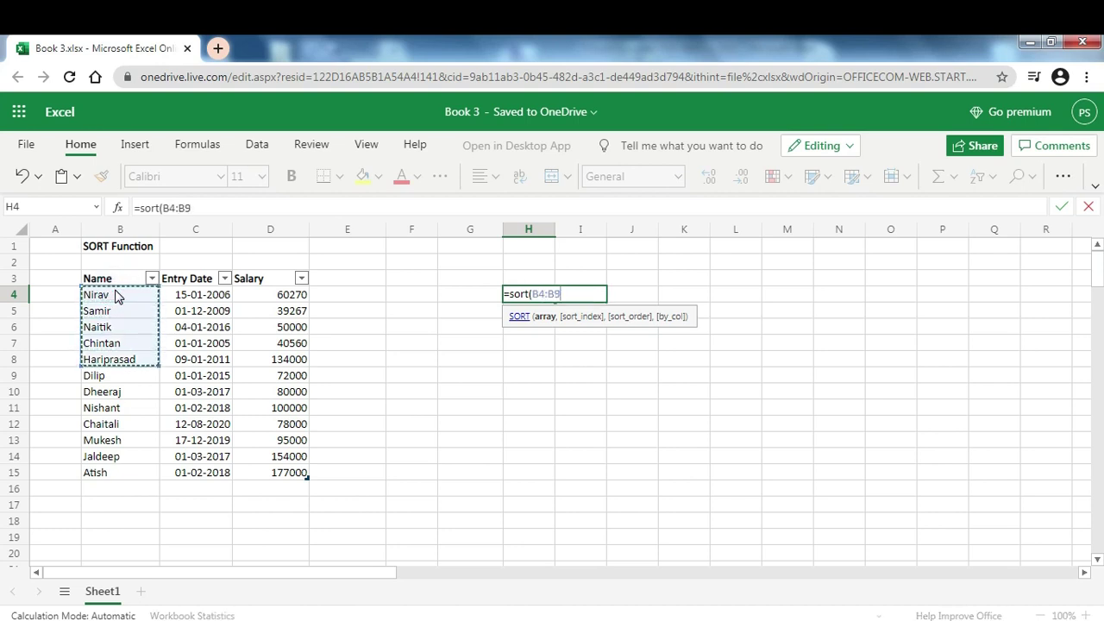
pyautogui.hotkey('shift', 'Down')
pyautogui.hotkey('shift', 'Down')
pyautogui.hotkey('shift', 'Right')
pyautogui.hotkey('shift', 'Right')
pyautogui.hotkey('shift', 'Up')
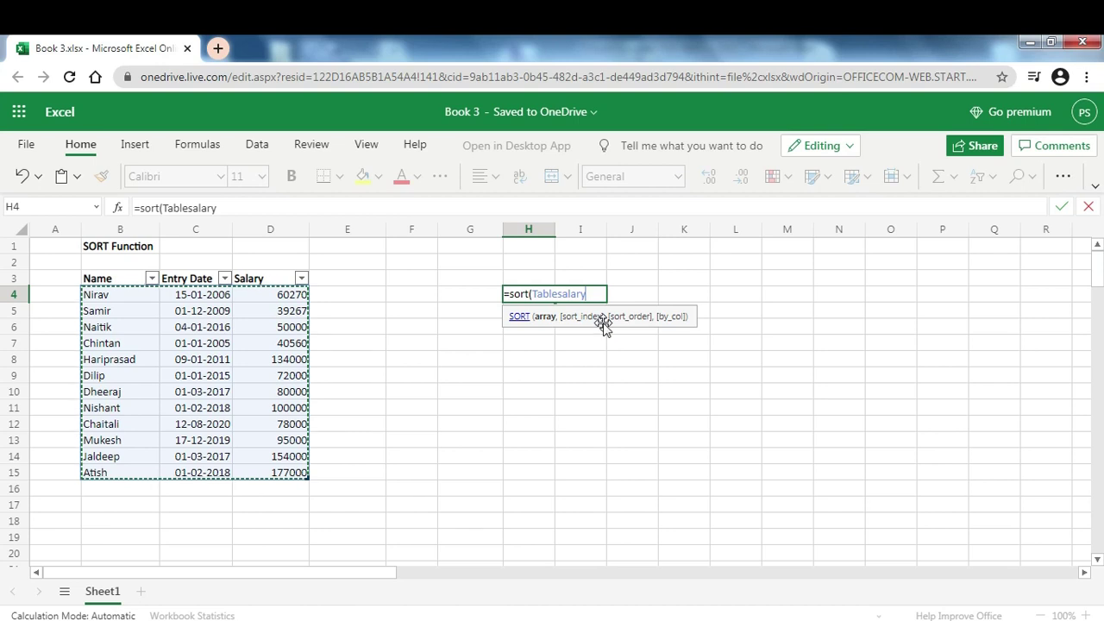
pyautogui.write(')')
pyautogui.press('Return')
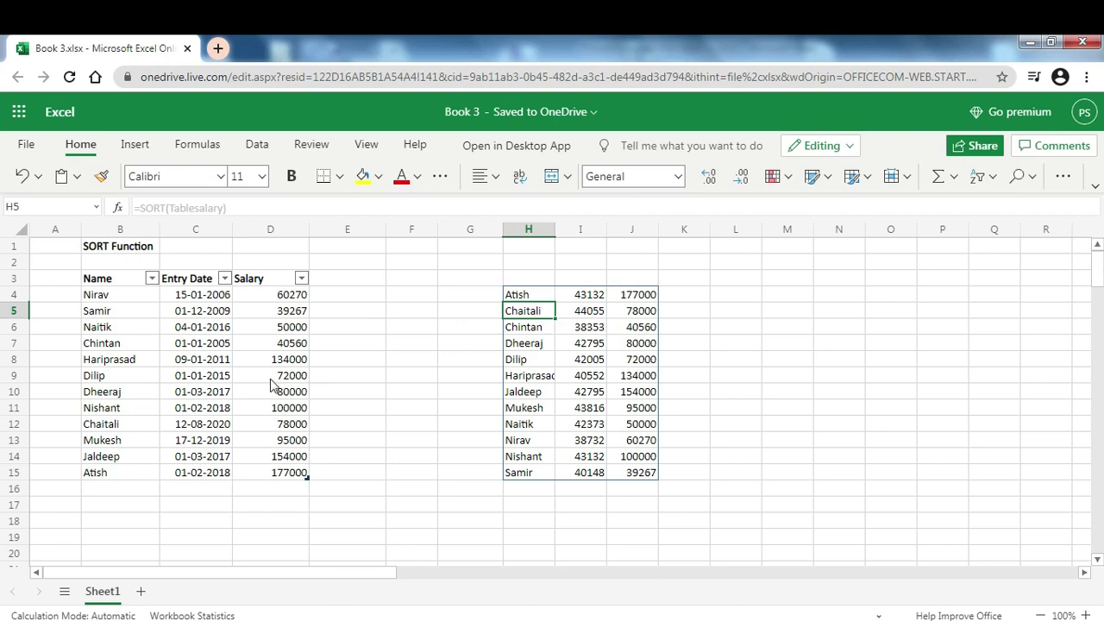
# - Copy the date and salary formatting from C6:D6 onto the sorted results in columns I and J, and widen column I
pyautogui.click(206, 335)
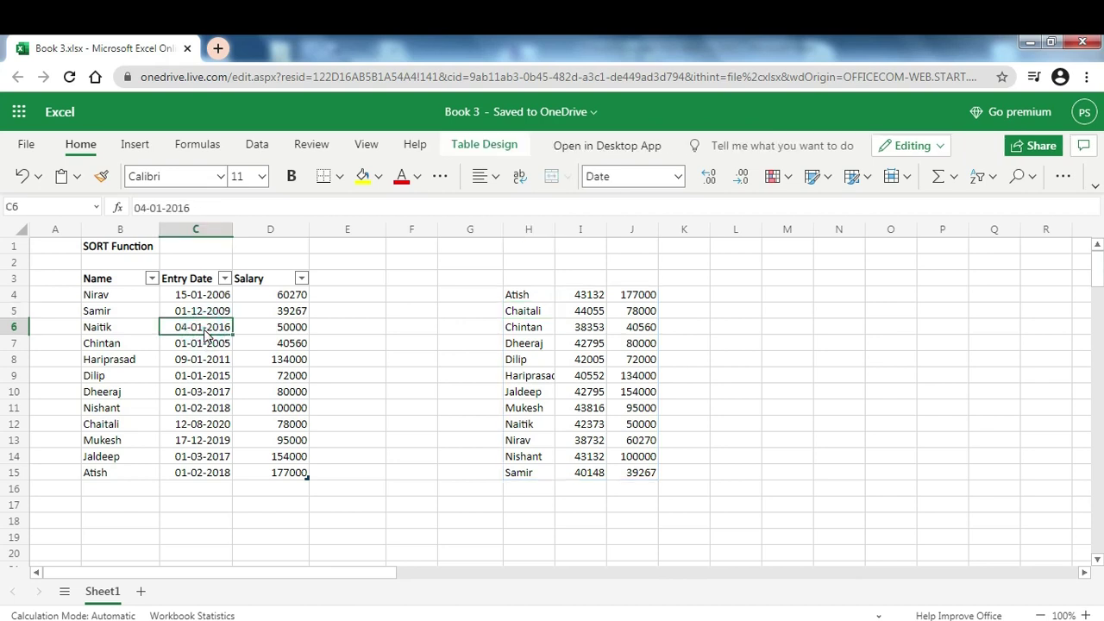
pyautogui.hotkey('shift', 'Right')
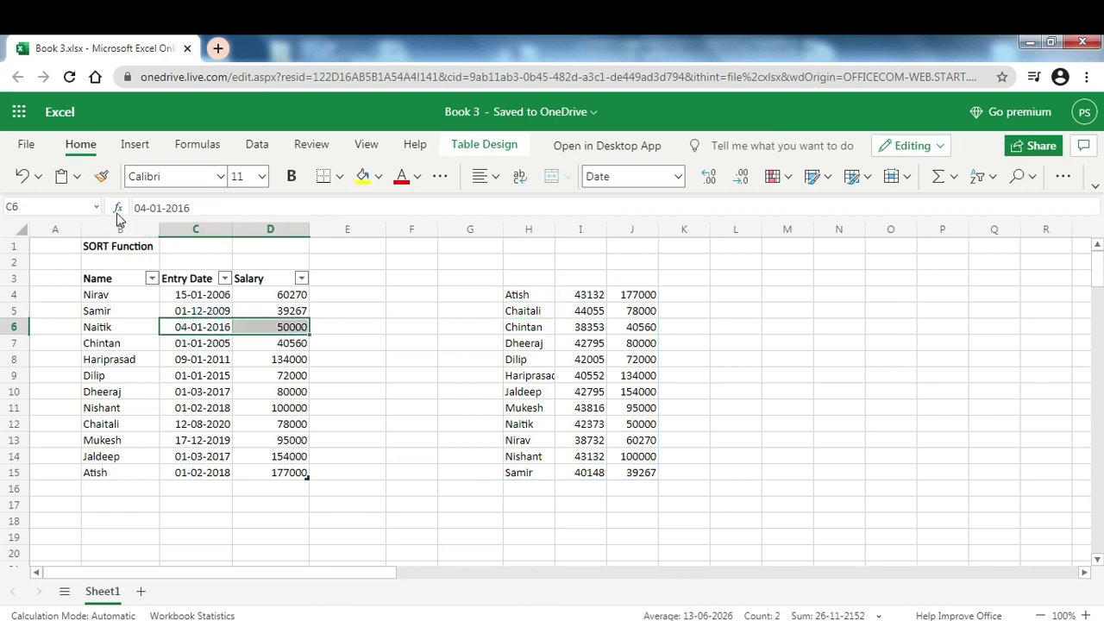
pyautogui.click(101, 177)
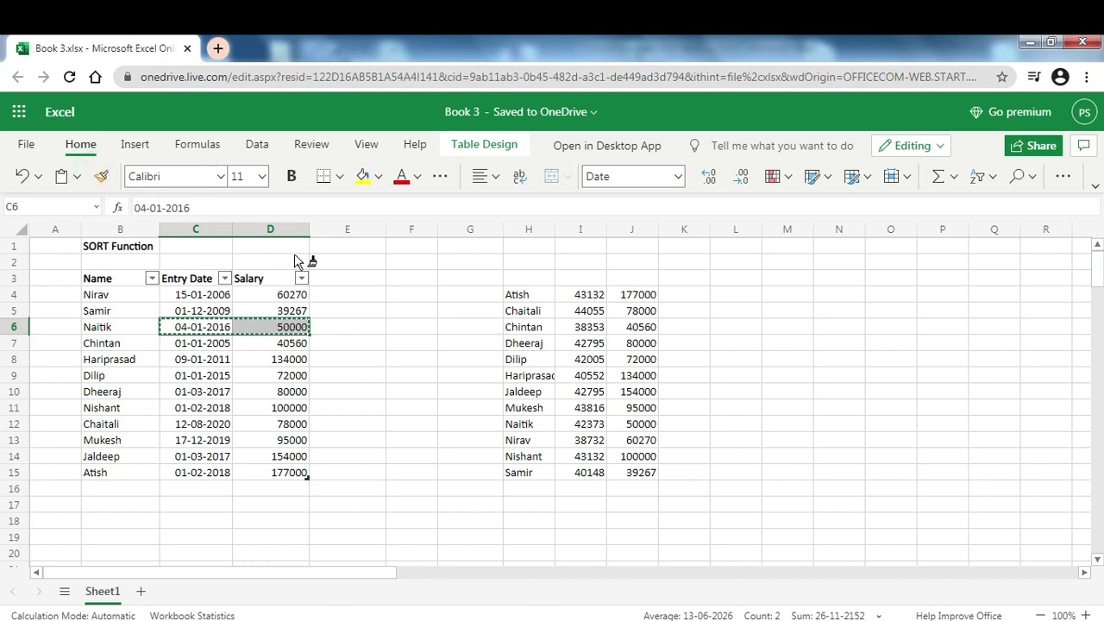
pyautogui.moveTo(591, 294)
pyautogui.mouseDown()
pyautogui.moveTo(595, 401)
pyautogui.moveTo(646, 473)
pyautogui.moveTo(635, 541)
pyautogui.mouseUp()
pyautogui.moveTo(607, 231); pyautogui.dragTo(626, 244)
# - Edit the SORT formula in H4 to sort by column 3 in descending order, =SORT(Tablesalary,3,-1)
pyautogui.click(532, 298)
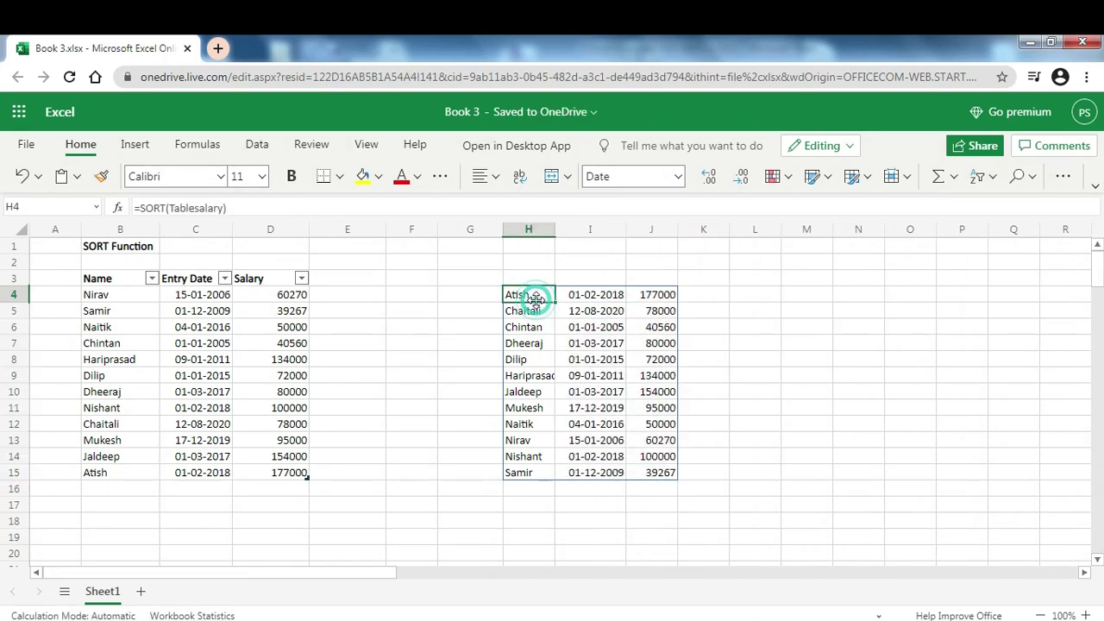
pyautogui.doubleClick(536, 298)
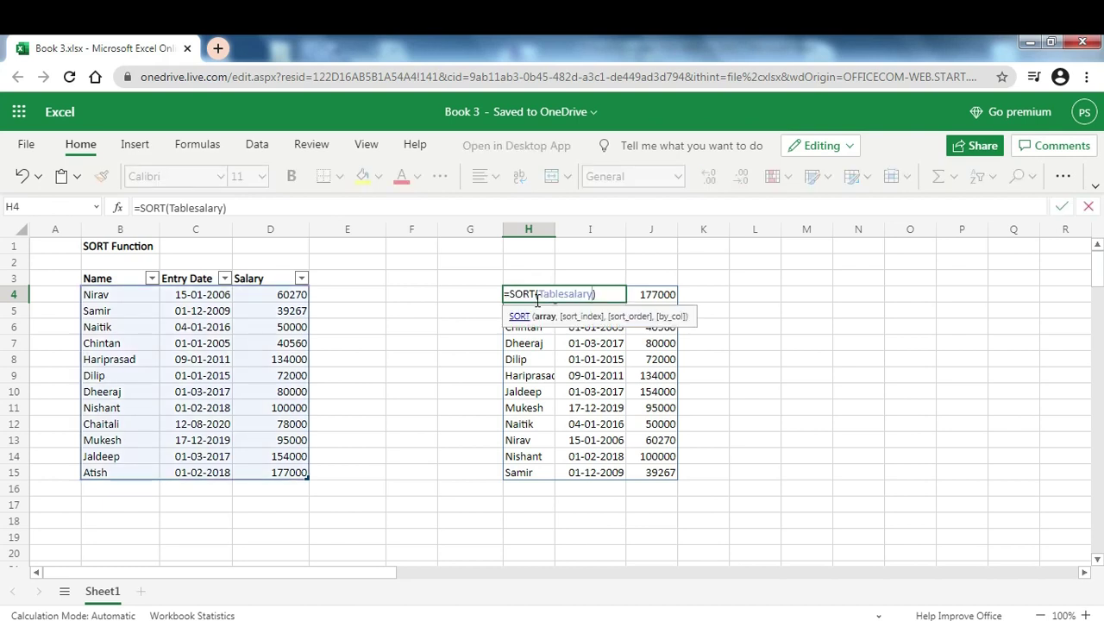
pyautogui.write(',')
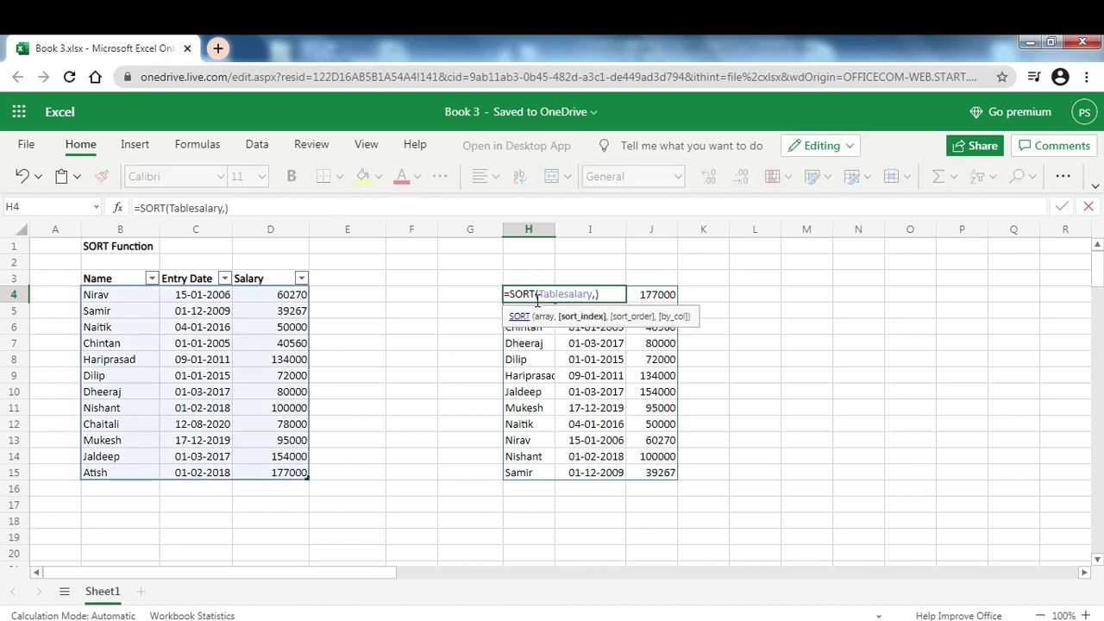
pyautogui.write('3')
pyautogui.write(',')
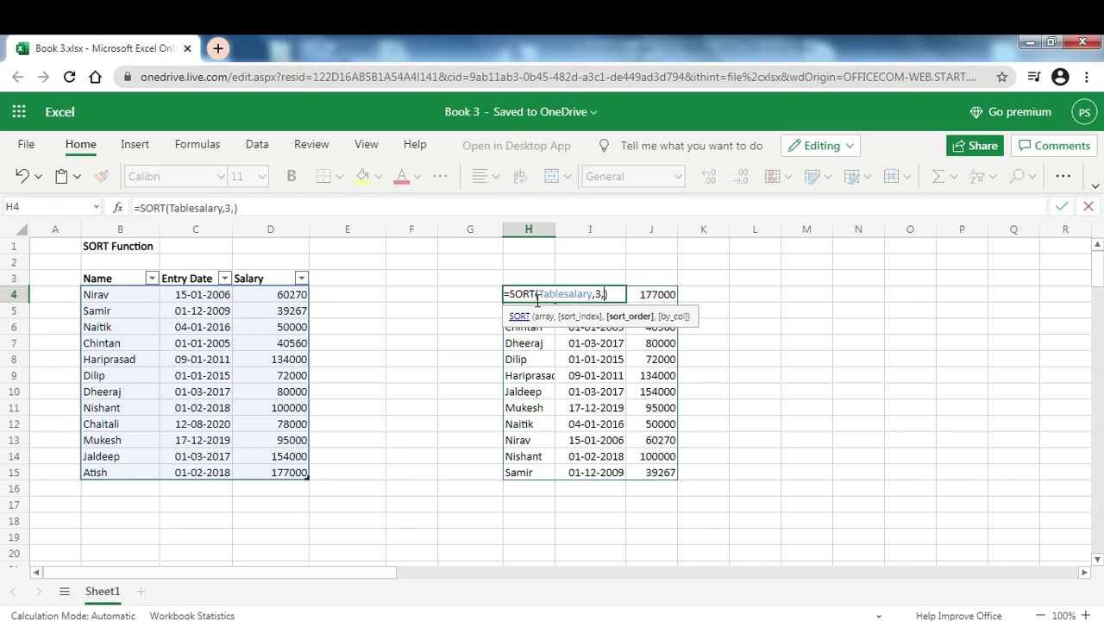
pyautogui.press('BackSpace')
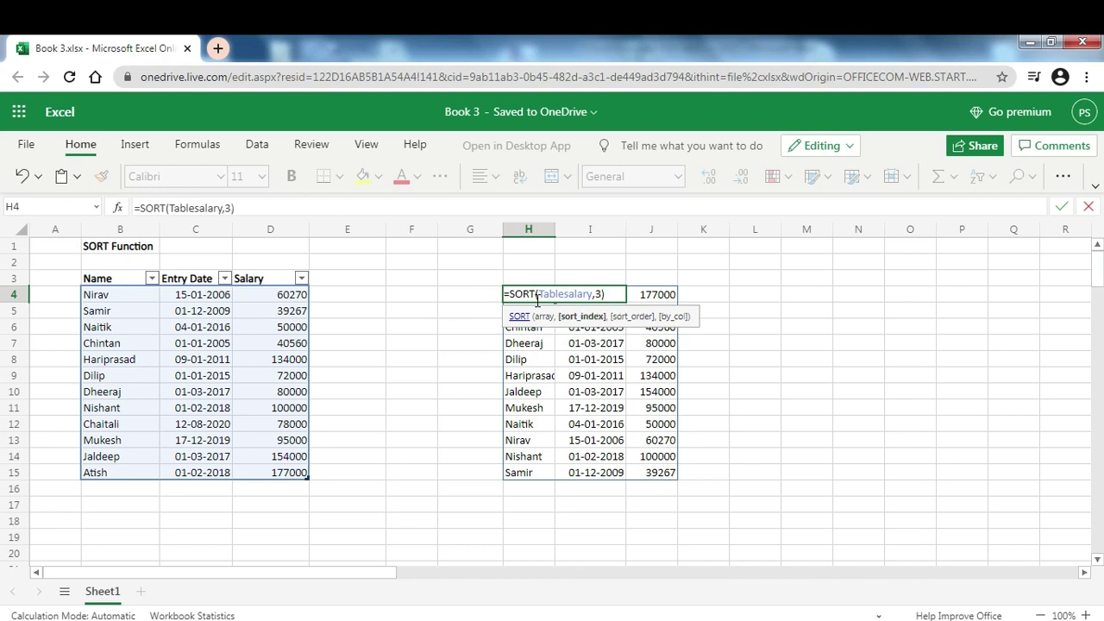
pyautogui.write(',')
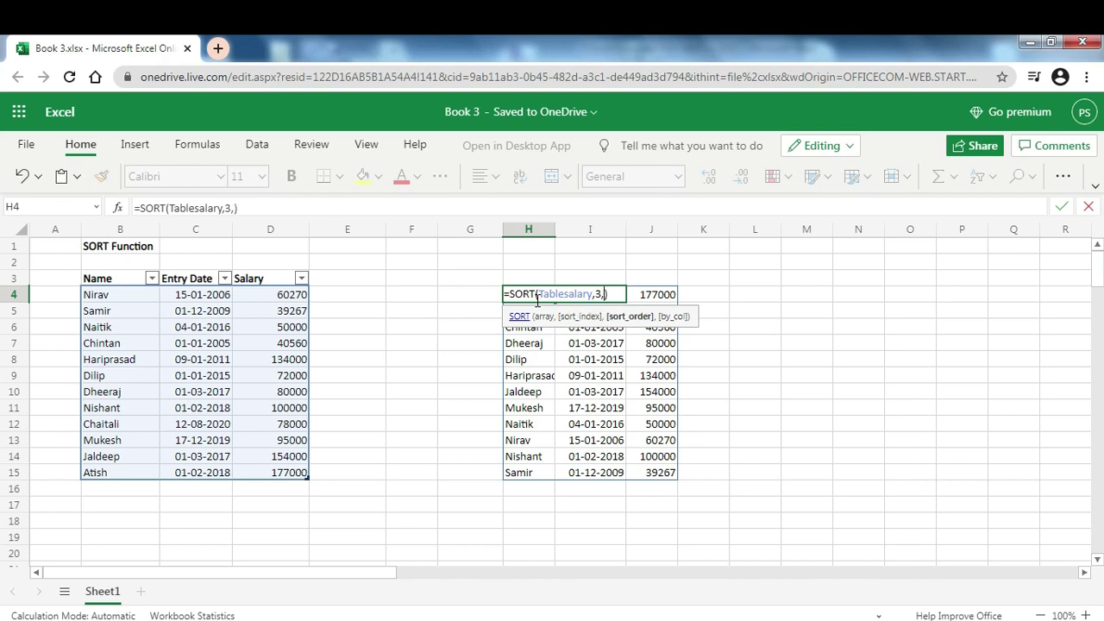
pyautogui.write('-1')
pyautogui.press('Return')
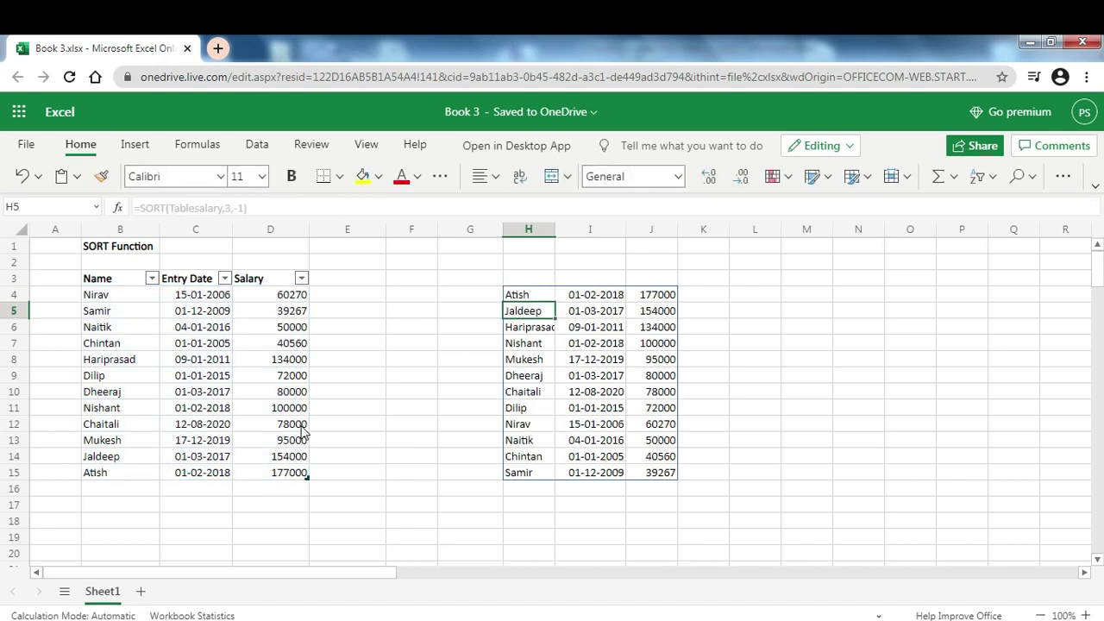
# - Add an employee record in row 16 below the source table with a first name, salary 200000 and entry date 01/05/2015
pyautogui.click(131, 490)
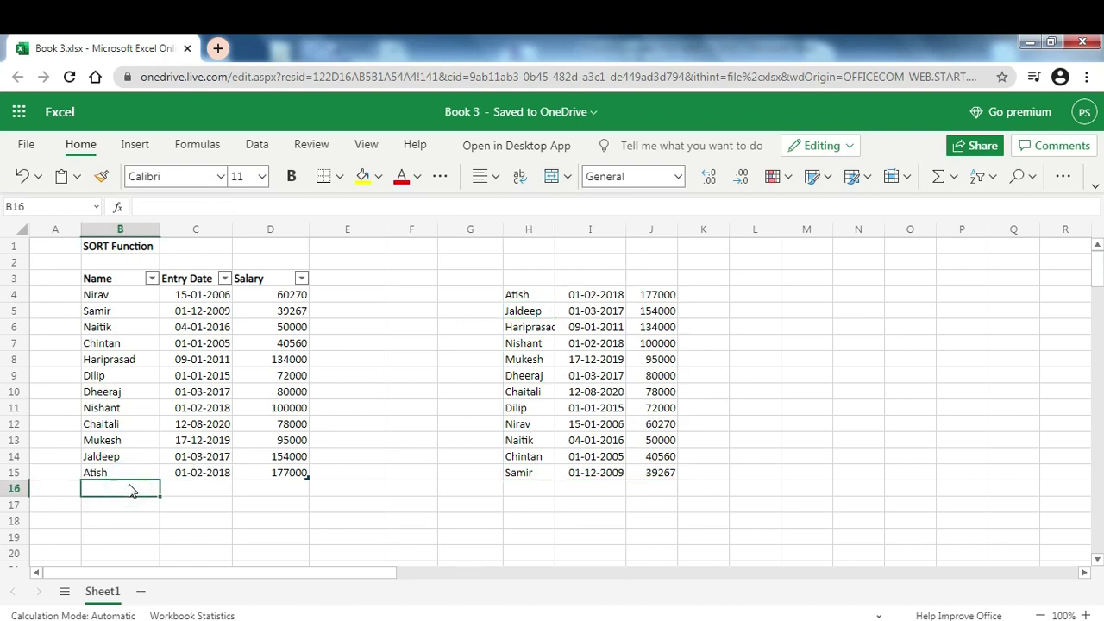
pyautogui.write("Jayesh'")
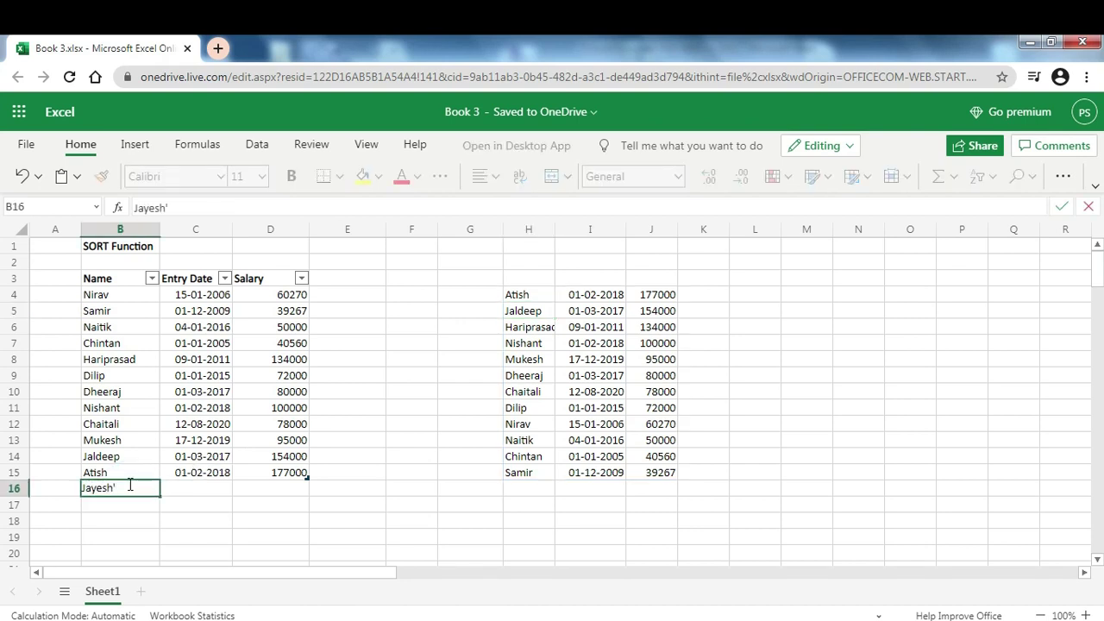
pyautogui.press('Return')
pyautogui.press('Up')
pyautogui.press('Right')
pyautogui.press('Right')
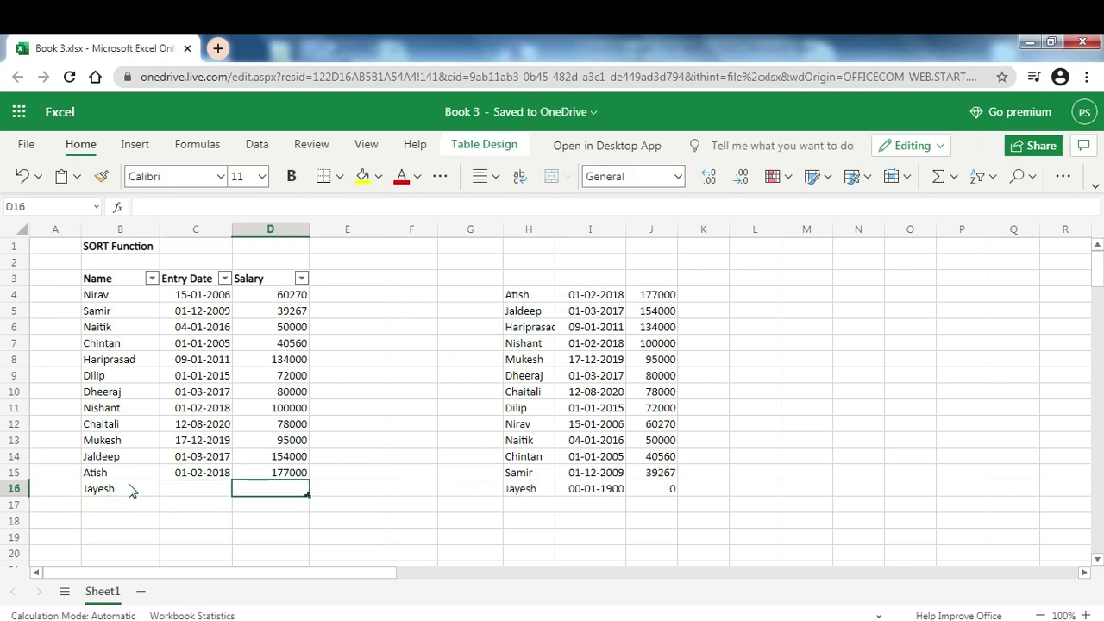
pyautogui.write('200000')
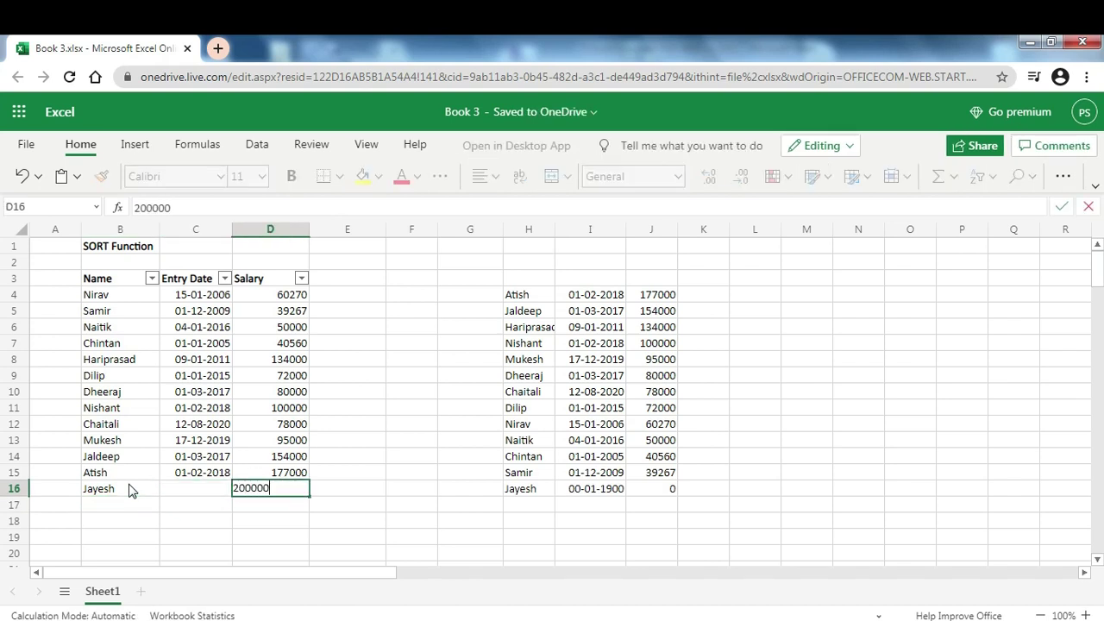
pyautogui.press('Return')
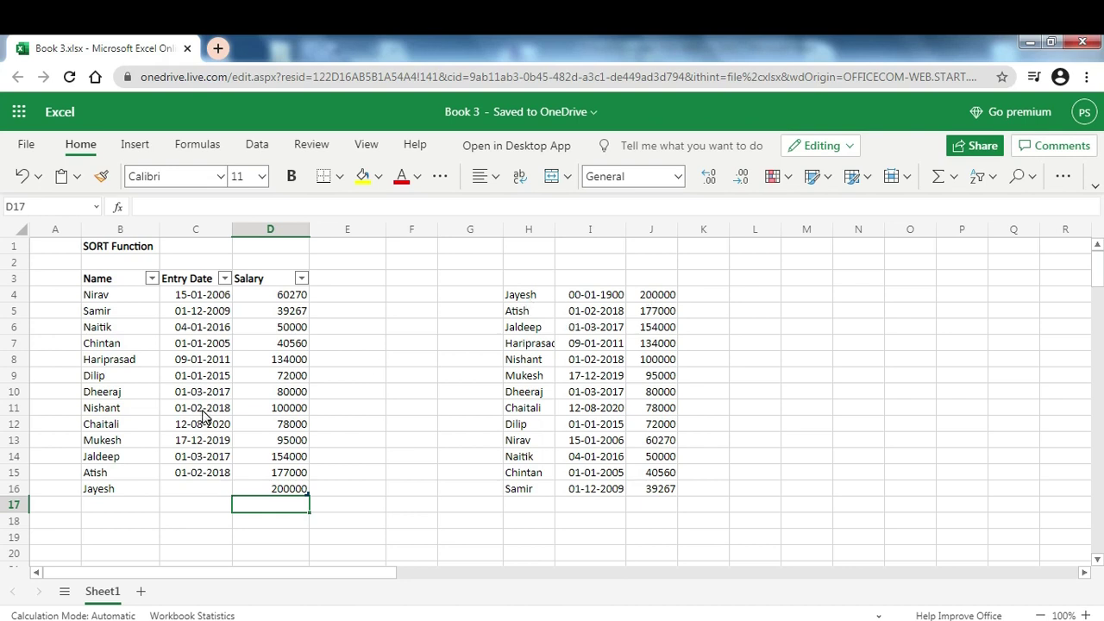
pyautogui.click(184, 488)
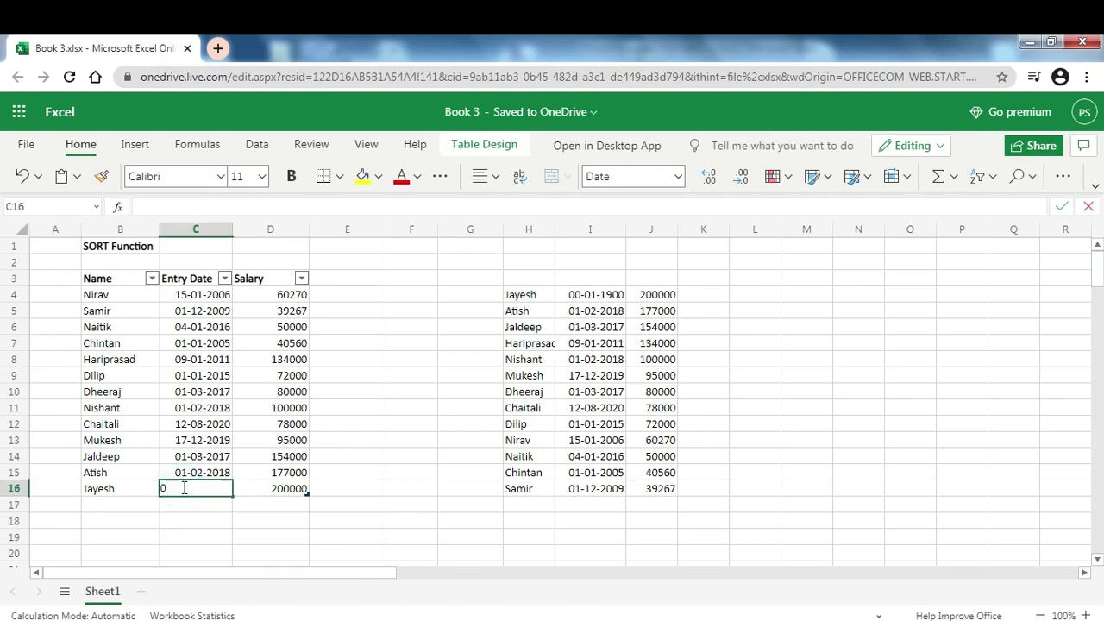
pyautogui.write('01/05/2015')
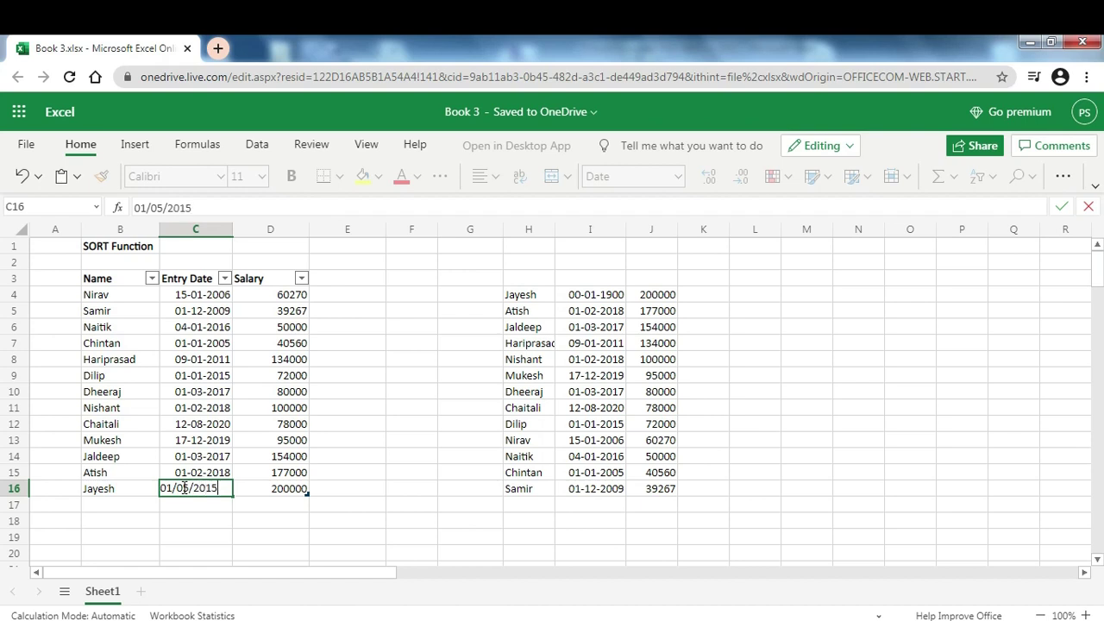
pyautogui.press('Return')
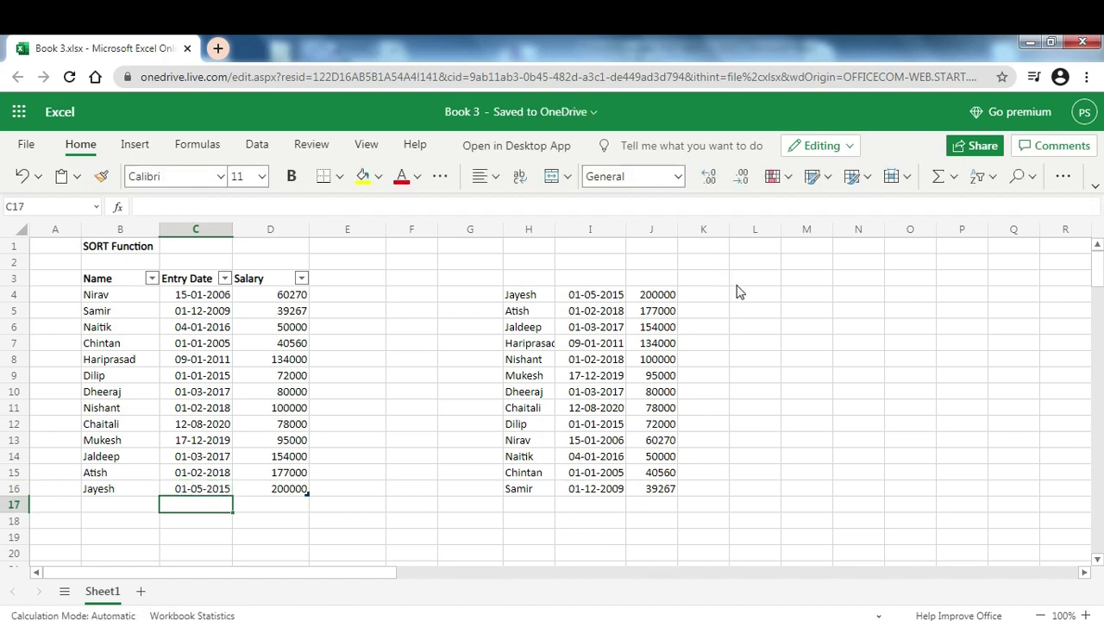
# - Start a SORTBY formula in cell M4 with the name range B4:B16 as its array
pyautogui.click(747, 298)
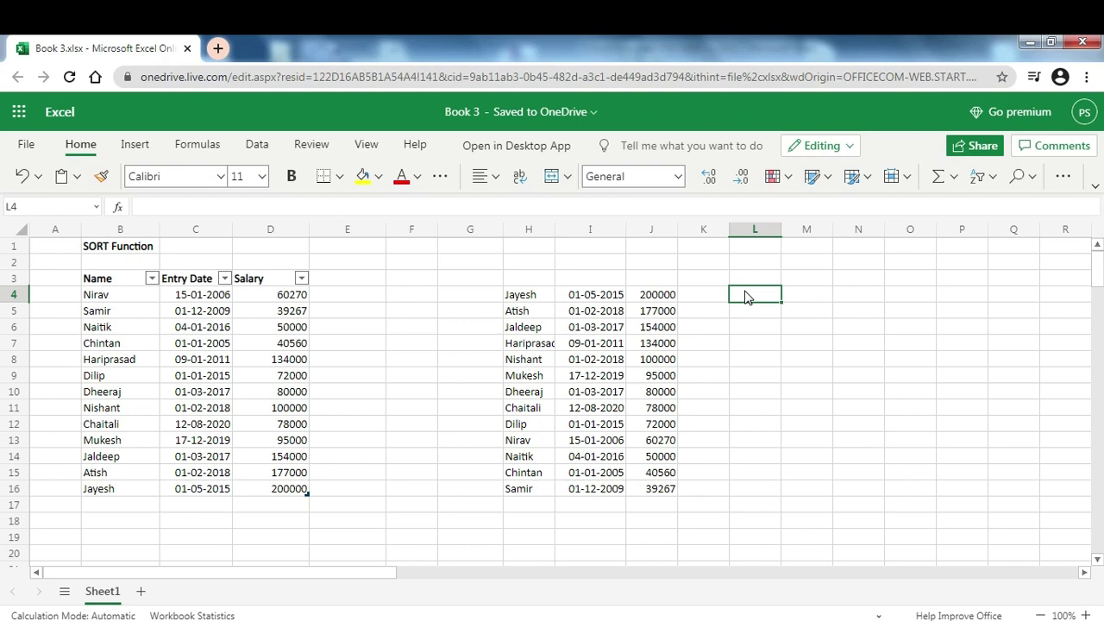
pyautogui.press('Right')
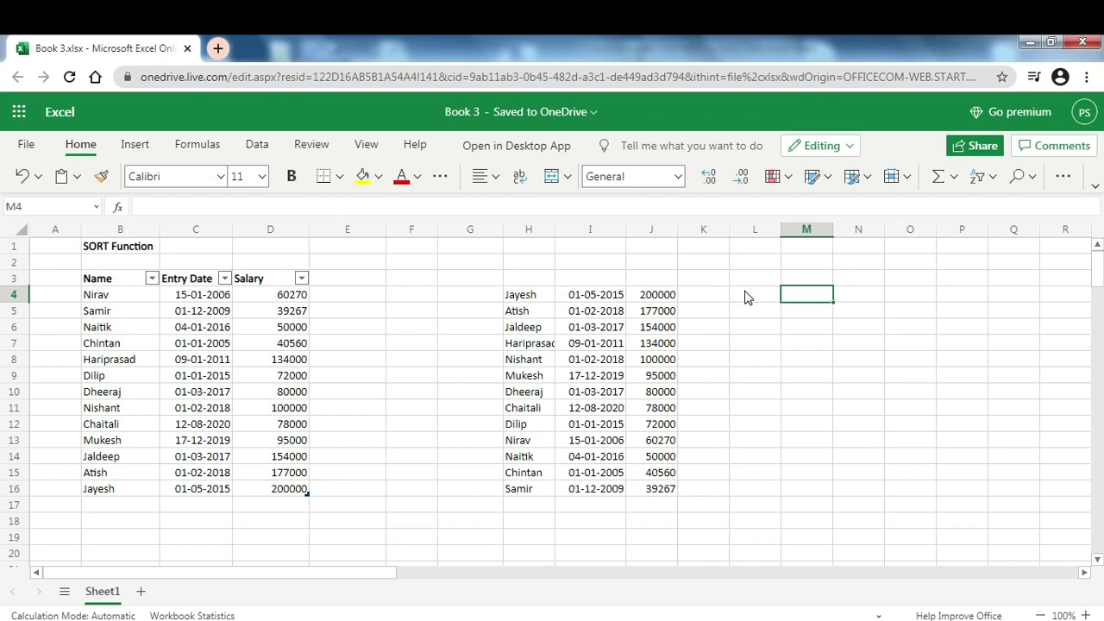
pyautogui.write('=sortby')
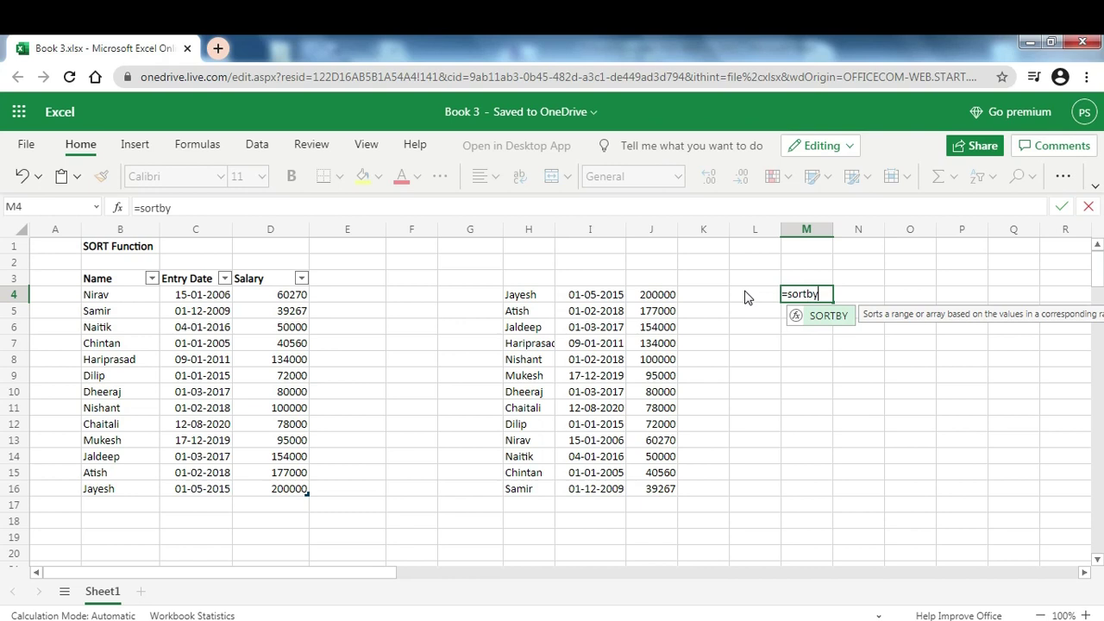
pyautogui.write('(')
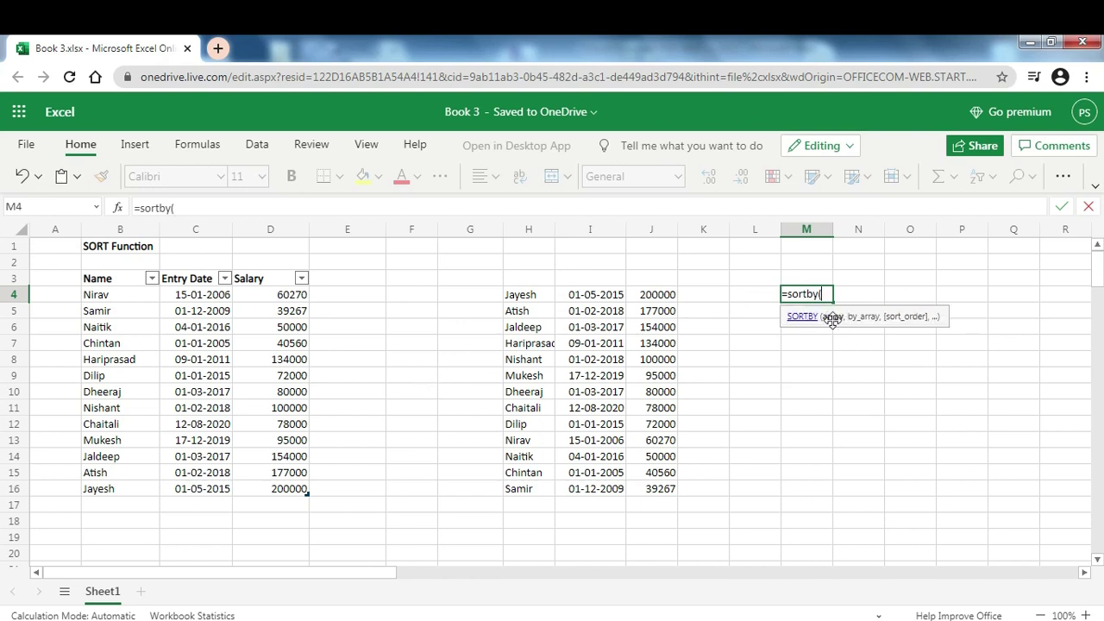
pyautogui.click(121, 300)
pyautogui.hotkey('shift', 'Down')
pyautogui.hotkey('shift', 'Down')
pyautogui.hotkey('shift', 'Down')
pyautogui.hotkey('shift', 'Down')
pyautogui.hotkey('shift', 'Down')
pyautogui.hotkey('shift', 'Down')
pyautogui.hotkey('shift', 'Down')
pyautogui.hotkey('shift', 'Down')
pyautogui.hotkey('shift', 'Down')
pyautogui.hotkey('shift', 'Down')
pyautogui.hotkey('shift', 'Down')
pyautogui.hotkey('shift', 'Down')
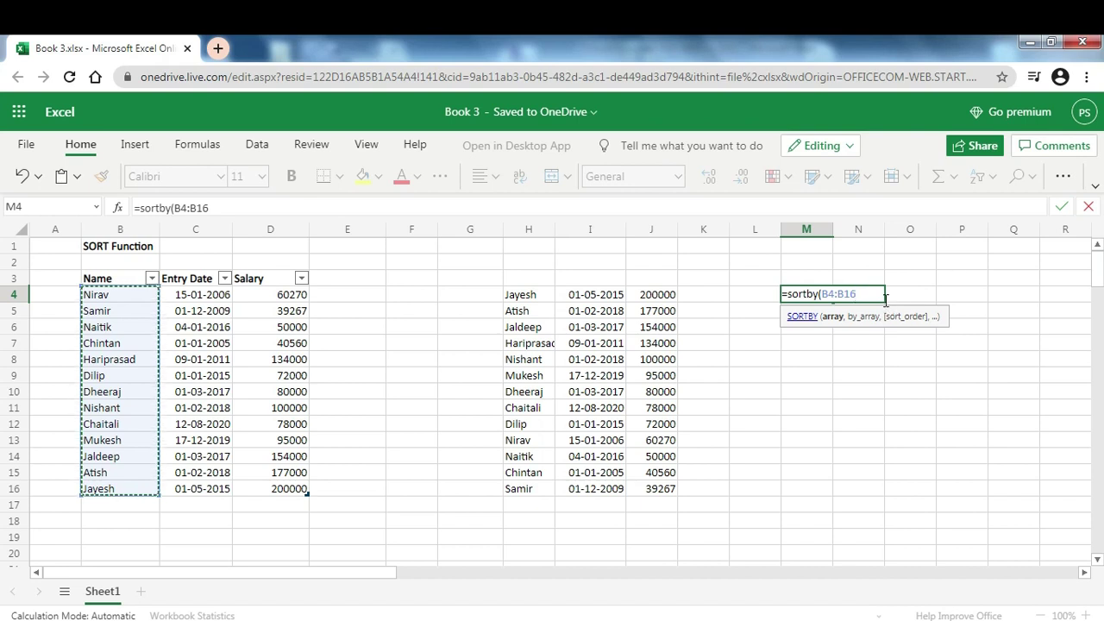
pyautogui.write(',')
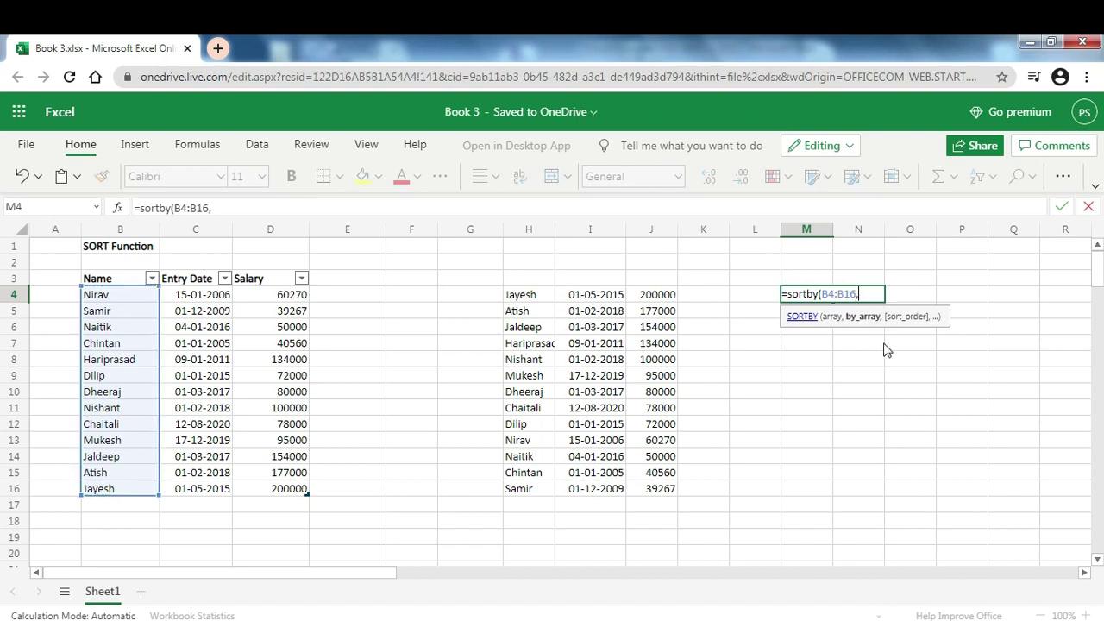
# - Complete the SORTBY formula in M4 with salary range D4:D16 as the sort key and descending order -1
pyautogui.moveTo(288, 297); pyautogui.dragTo(287, 358)
pyautogui.hotkey('shift', 'Down')
pyautogui.hotkey('shift', 'Down')
pyautogui.hotkey('shift', 'Down')
pyautogui.hotkey('shift', 'Down')
pyautogui.hotkey('shift', 'Down')
pyautogui.hotkey('shift', 'Down')
pyautogui.hotkey('shift', 'Down')
pyautogui.hotkey('shift', 'Down')
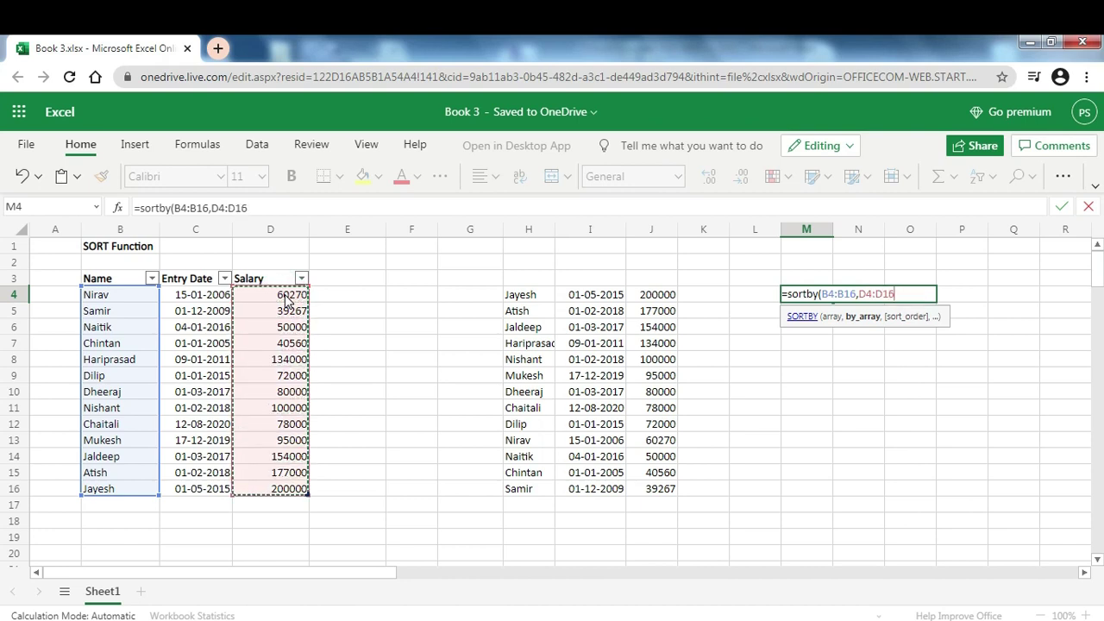
pyautogui.write(',')
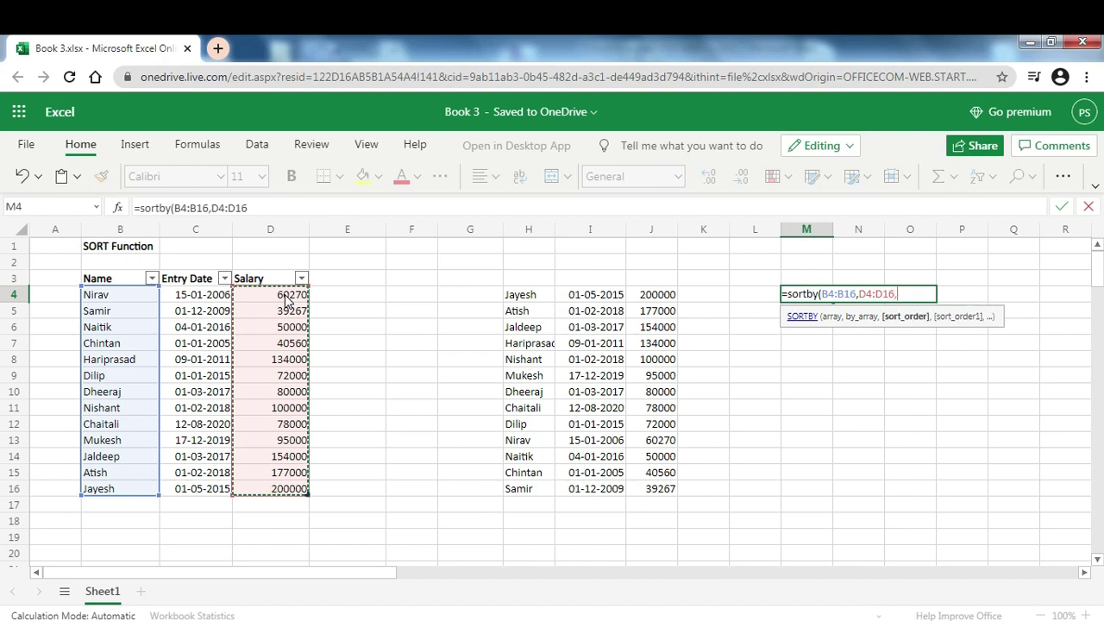
pyautogui.write('-1)')
pyautogui.press('Return')
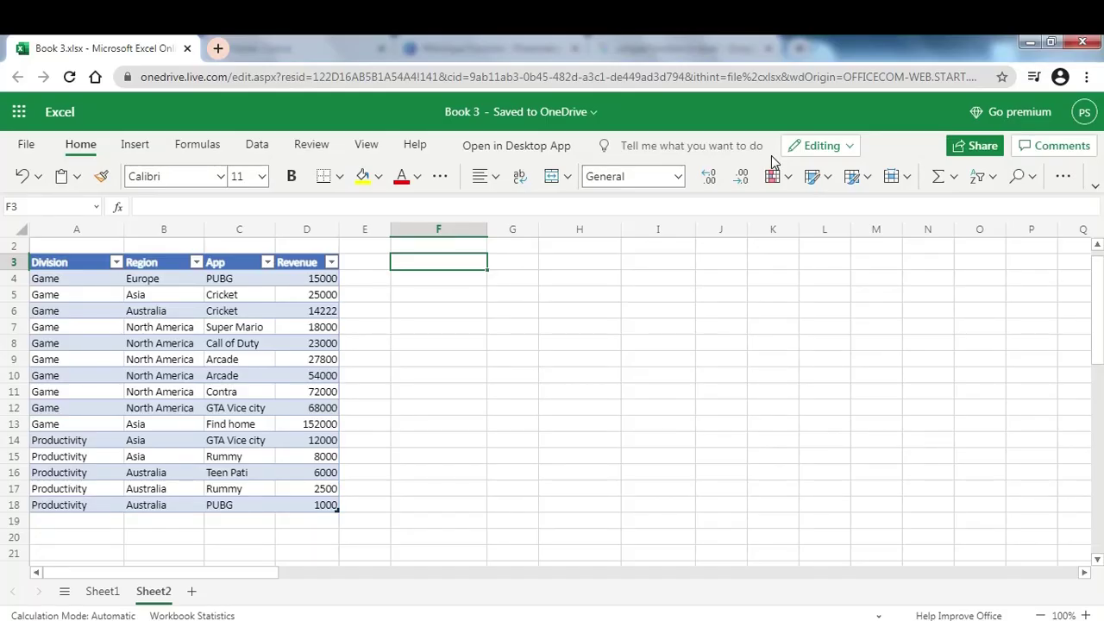
# - List the distinct regions on Sheet2 by entering =UNIQUE(B4:B18) in cell F3
pyautogui.press('Left')
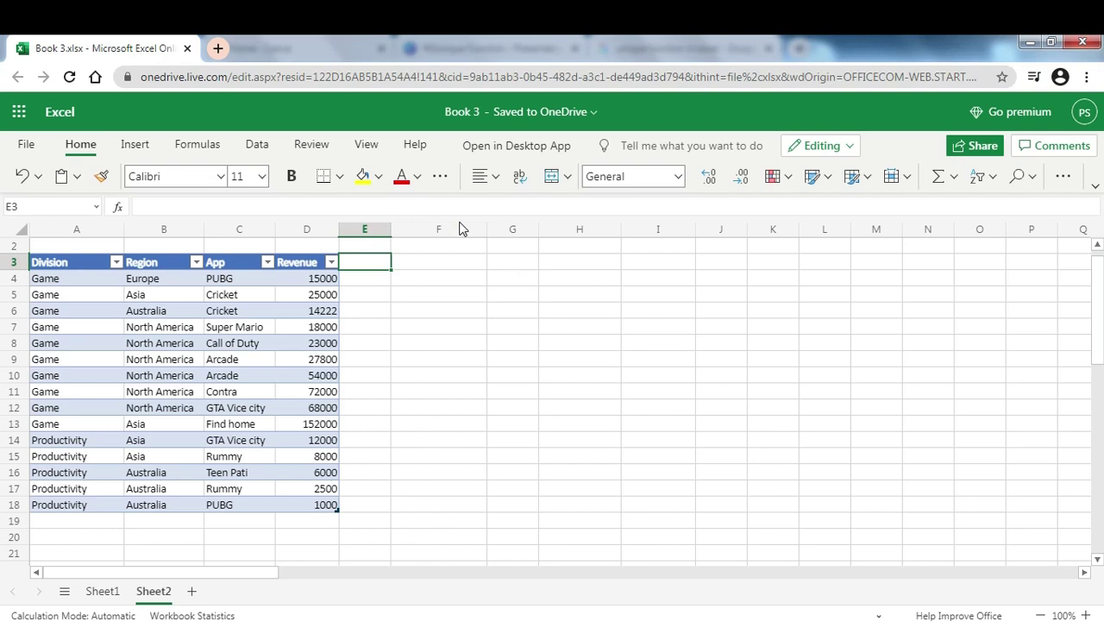
pyautogui.press('Home')
pyautogui.press('Up')
pyautogui.press('Up')
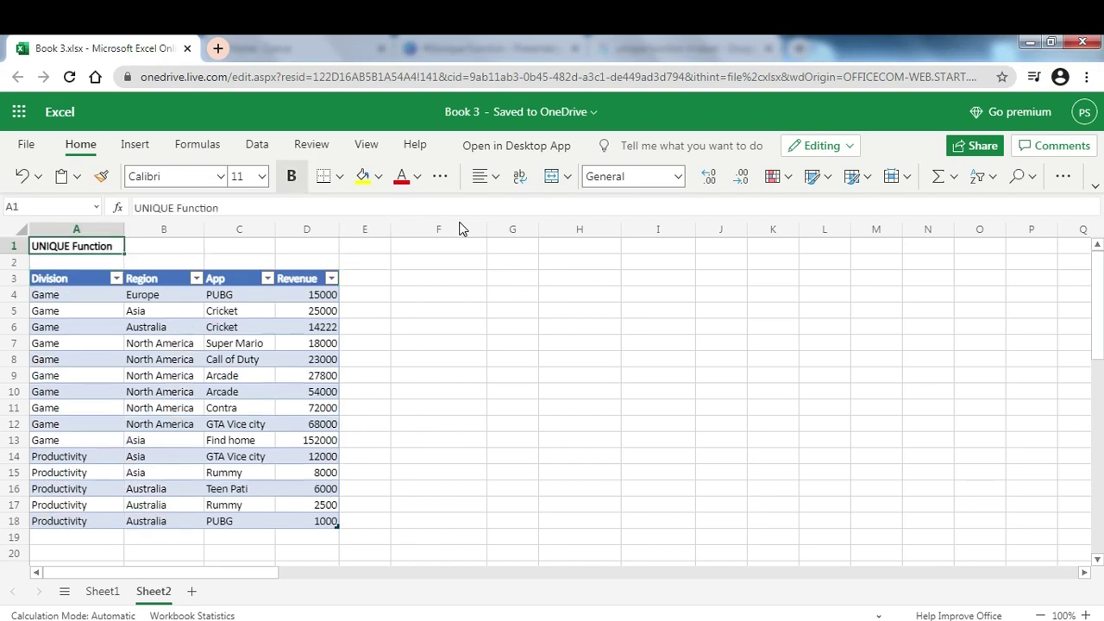
pyautogui.click(414, 289)
pyautogui.write('=un')
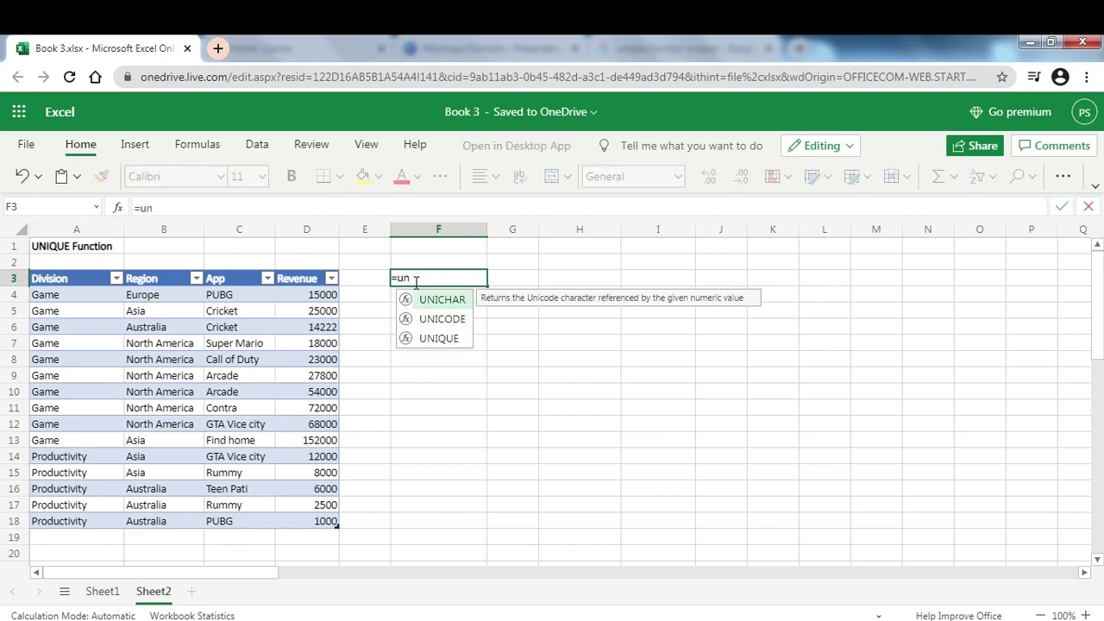
pyautogui.write('ique')
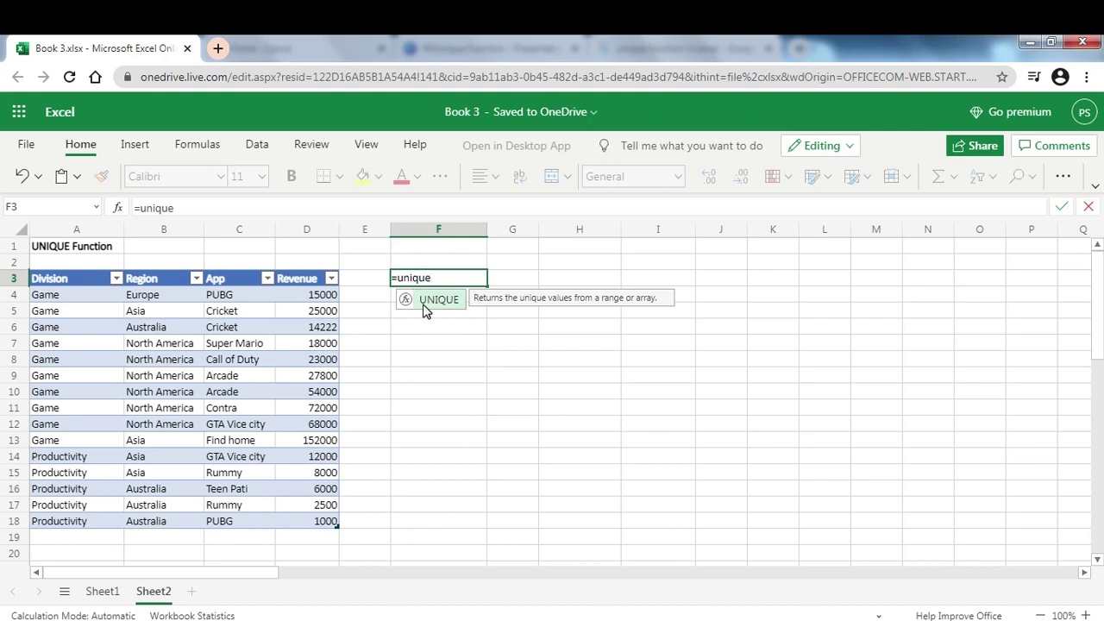
pyautogui.click(425, 309)
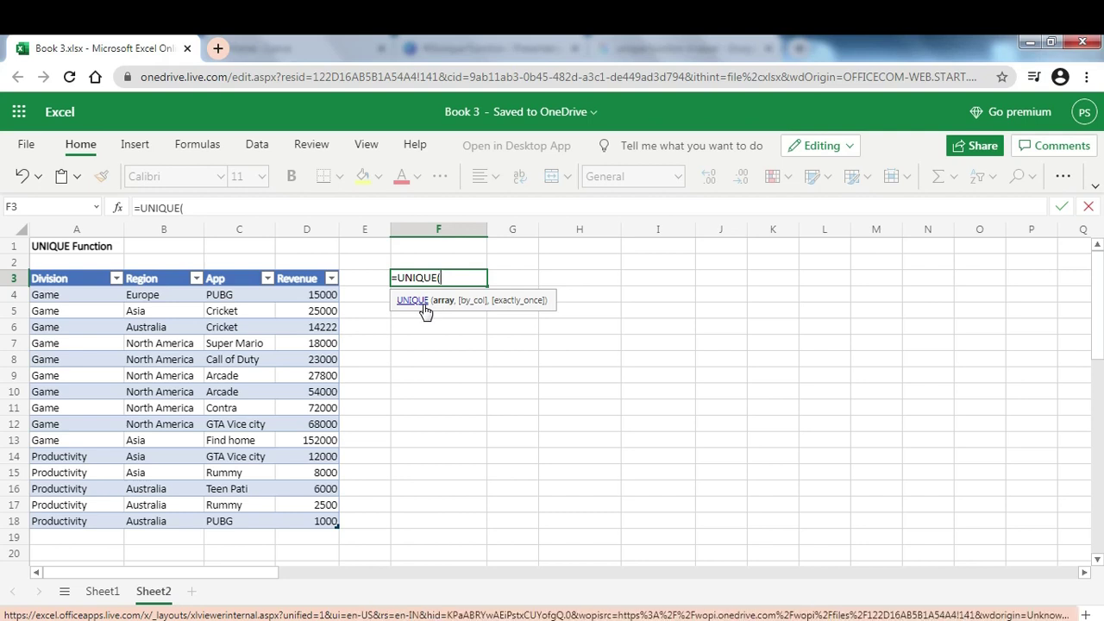
pyautogui.click(157, 300)
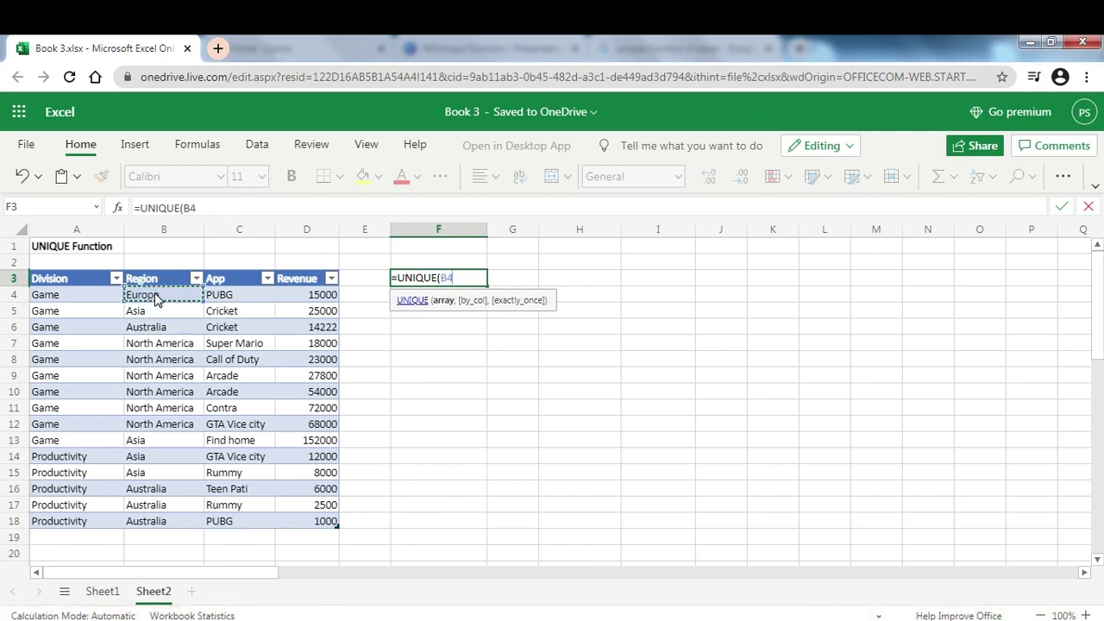
pyautogui.hotkey('ctrl', 'shift', 'Down')
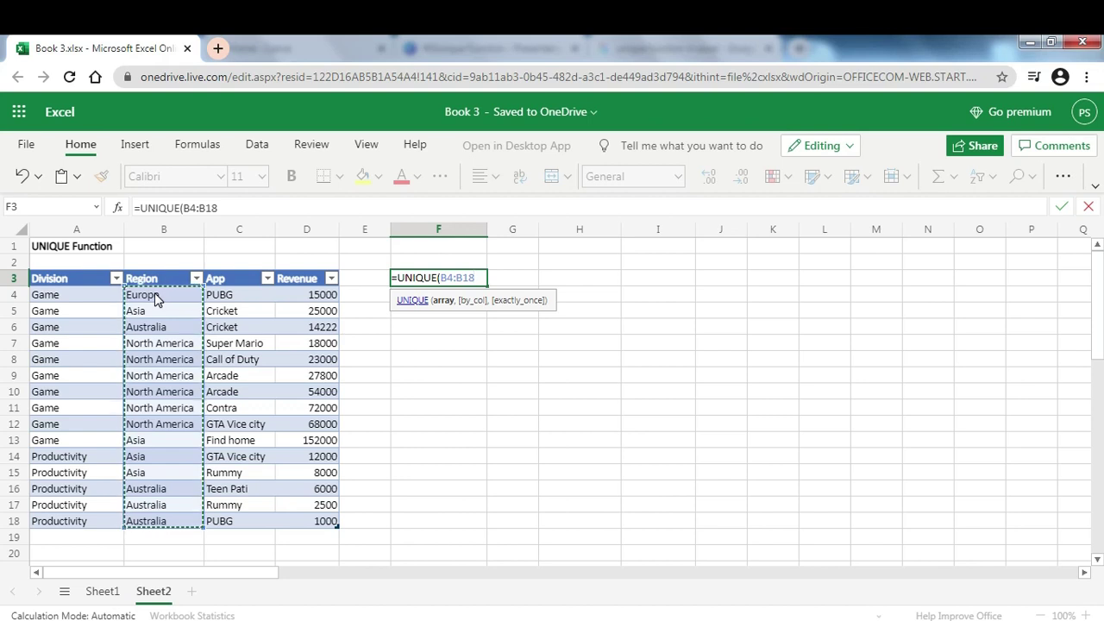
pyautogui.write(')')
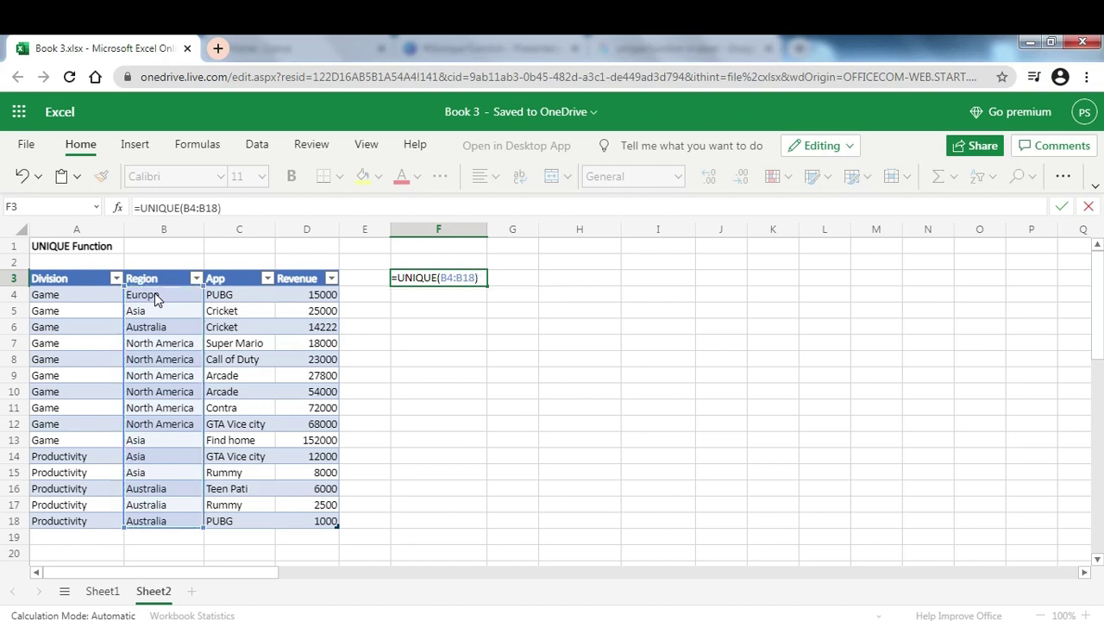
pyautogui.press('Return')
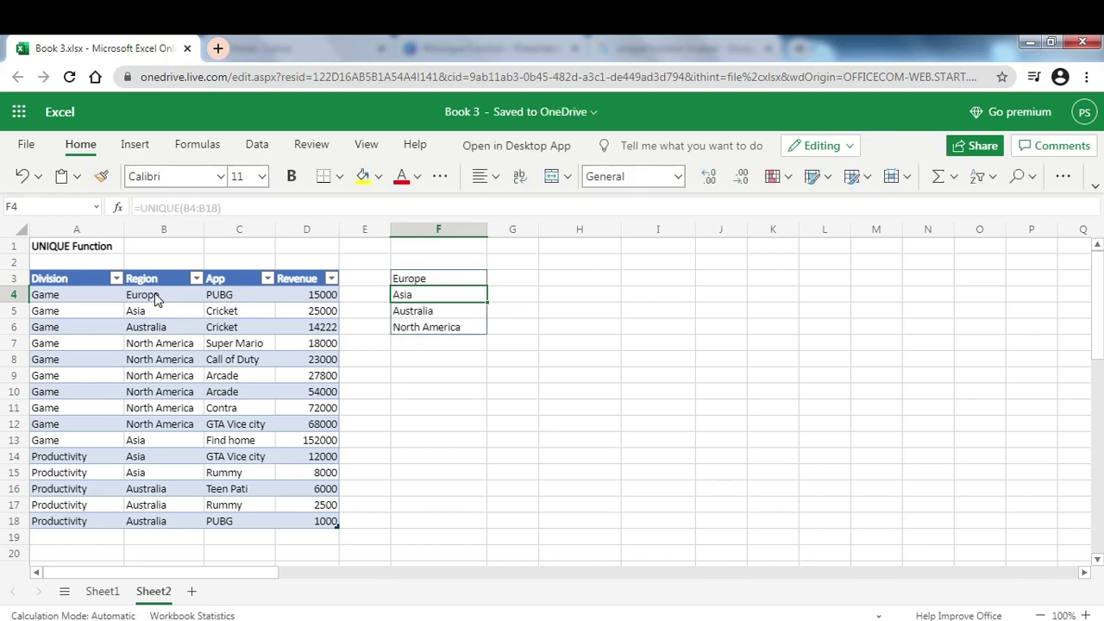
# - List the distinct division and region combinations by entering =UNIQUE(A4:B18) in cell H3
pyautogui.press('Up')
pyautogui.press('Right')
pyautogui.press('Right')
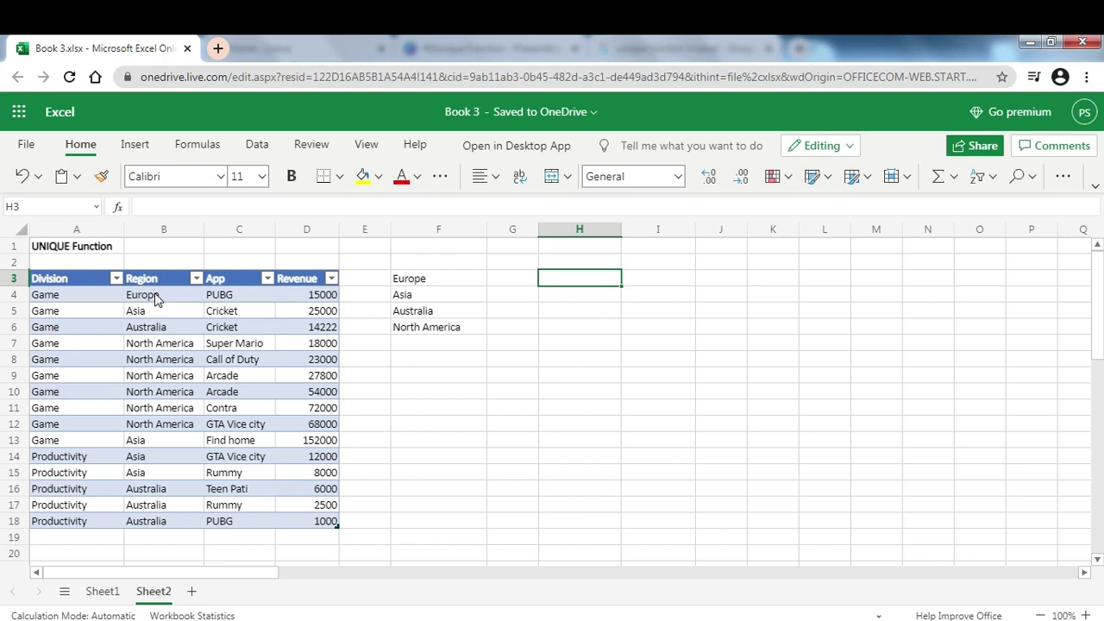
pyautogui.write('=u')
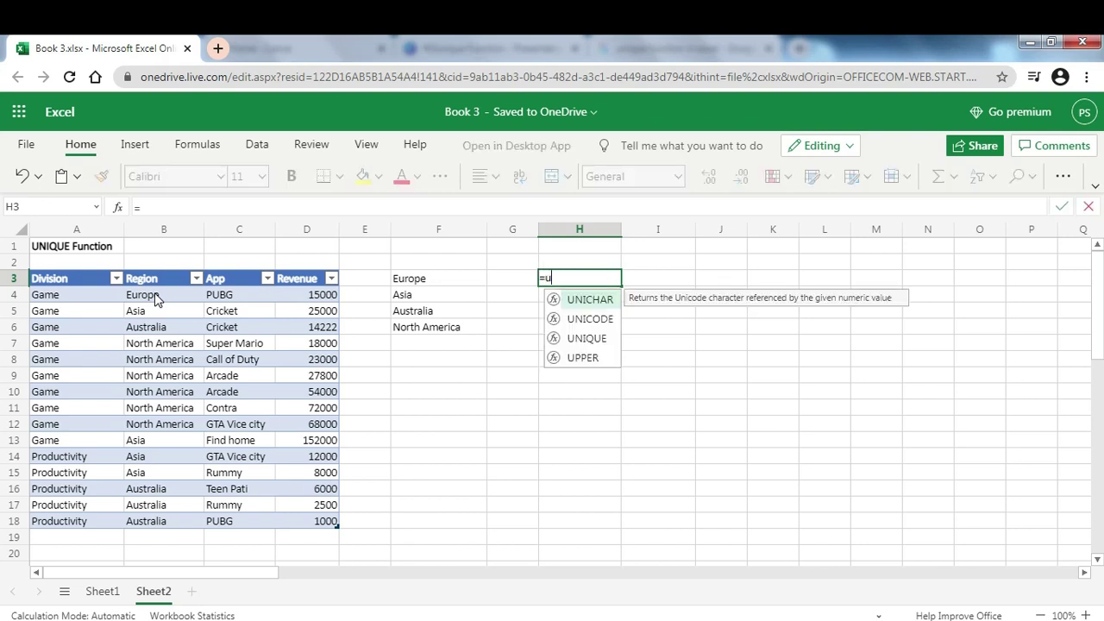
pyautogui.write('niqu')
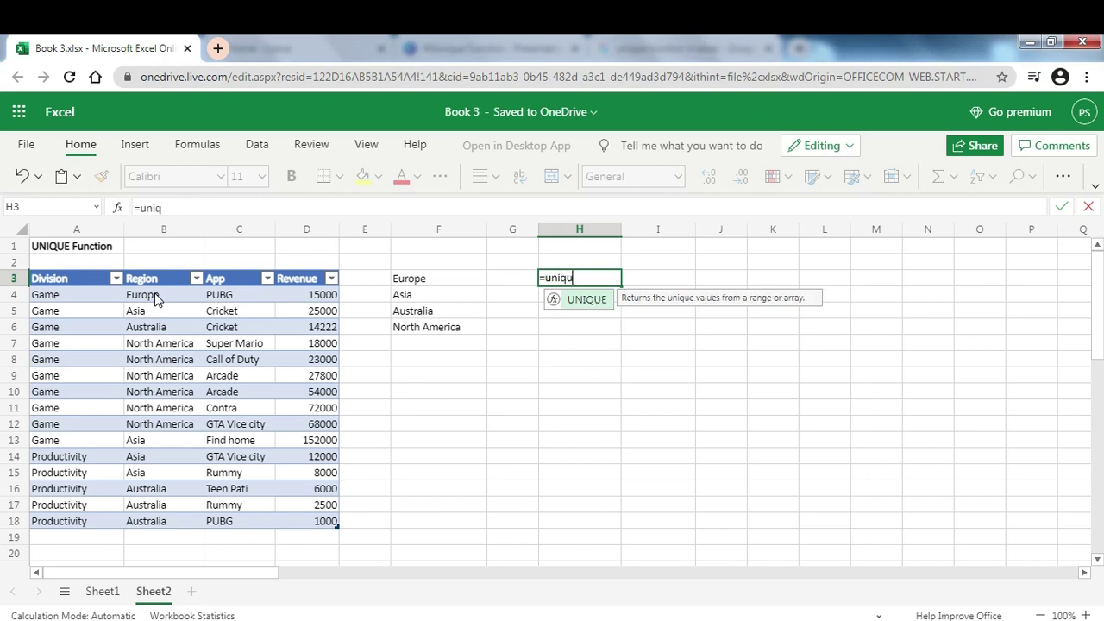
pyautogui.write('e(')
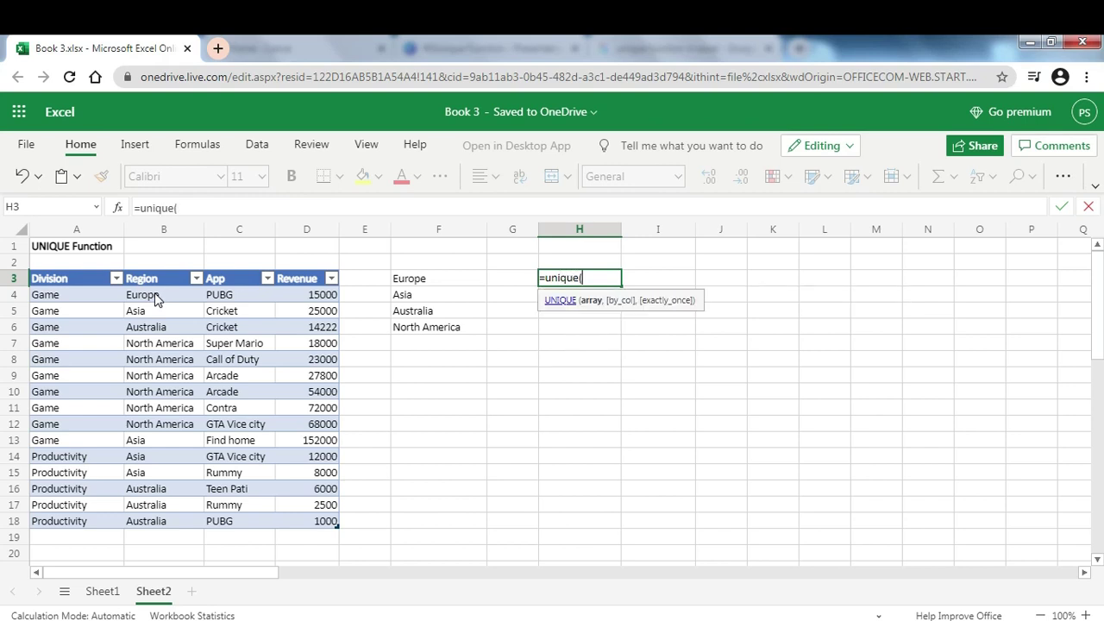
pyautogui.click(40, 298)
pyautogui.hotkey('shift', 'Right')
pyautogui.hotkey('ctrl', 'shift', 'Down')
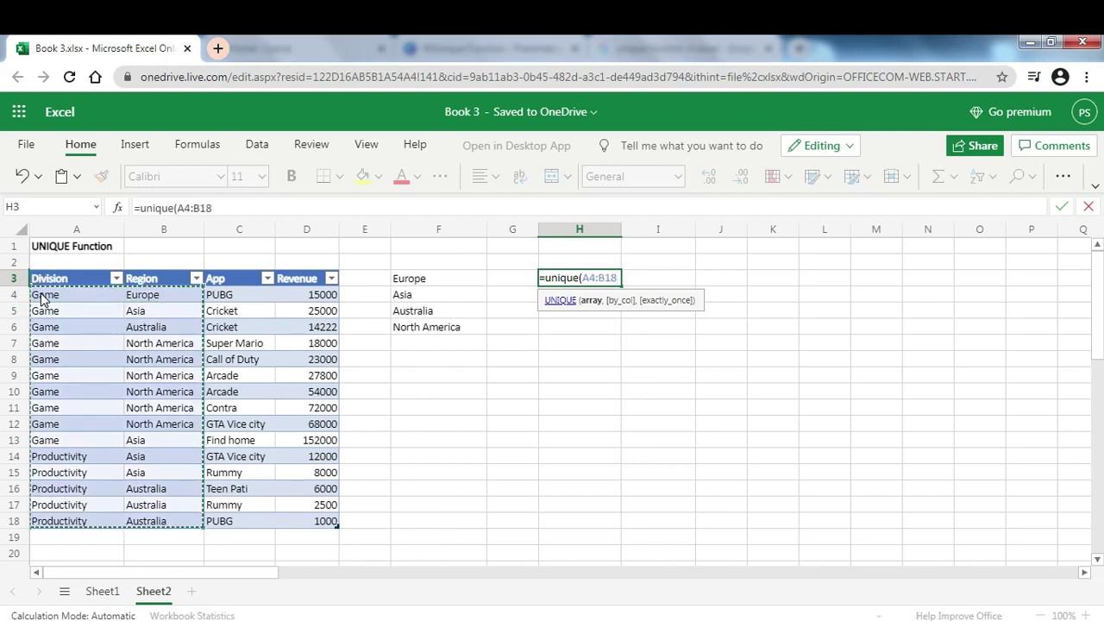
pyautogui.write(')')
pyautogui.press('Return')
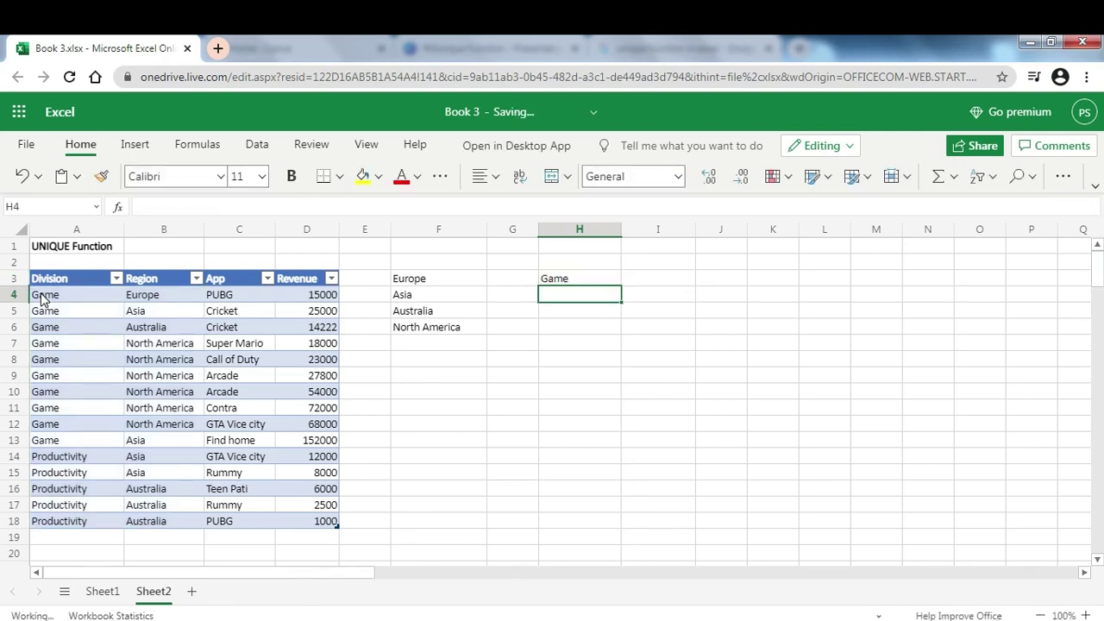
# - Start a UNIQUE formula in cell F10 with the app range C4:C18 as its array
pyautogui.press('Down')
pyautogui.press('Down')
pyautogui.press('Down')
pyautogui.press('Down')
pyautogui.press('Down')
pyautogui.press('Down')
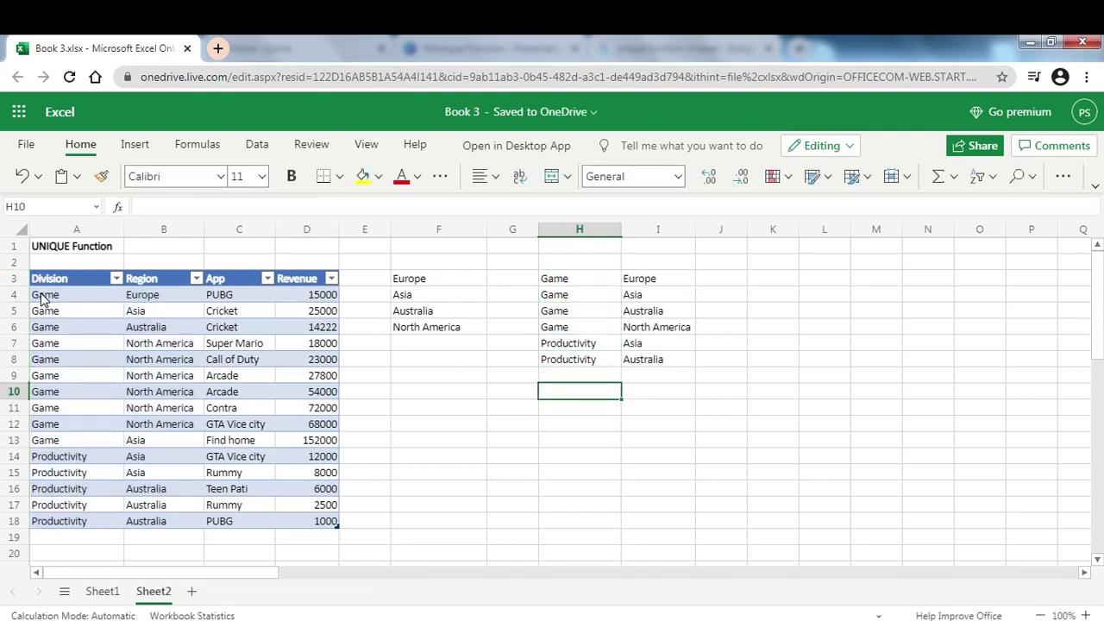
pyautogui.press('Left')
pyautogui.press('Left')
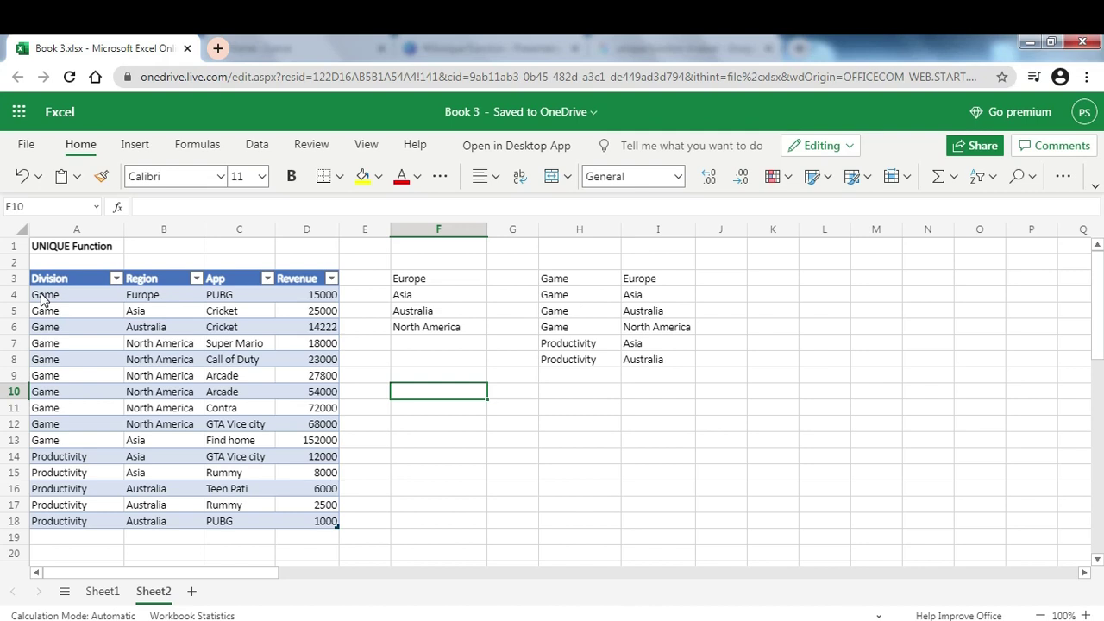
pyautogui.write('=uni')
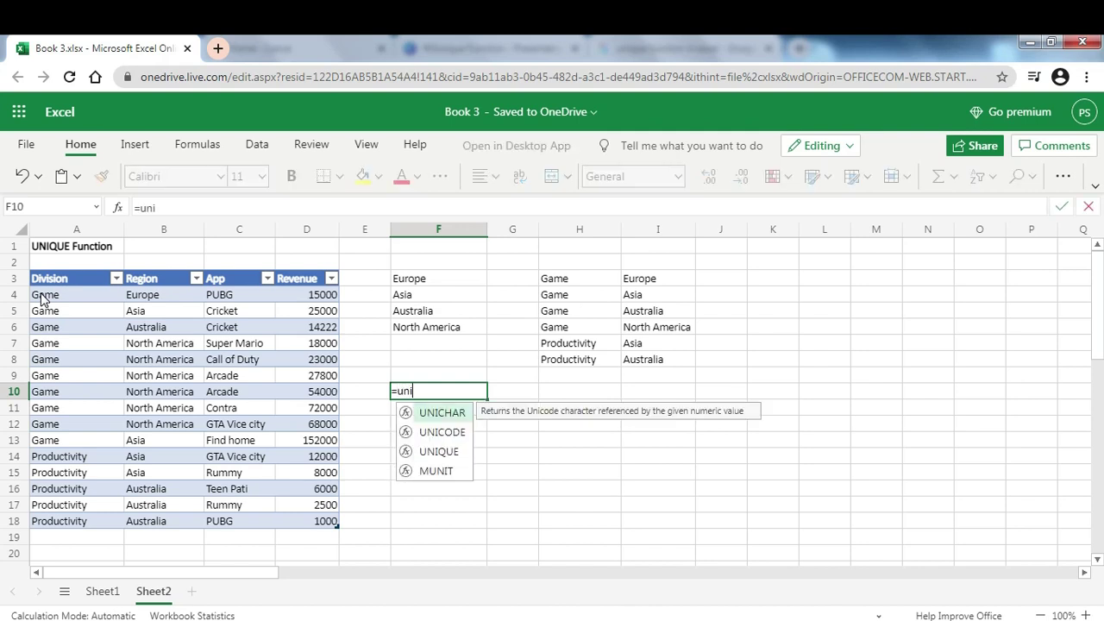
pyautogui.write('que(')
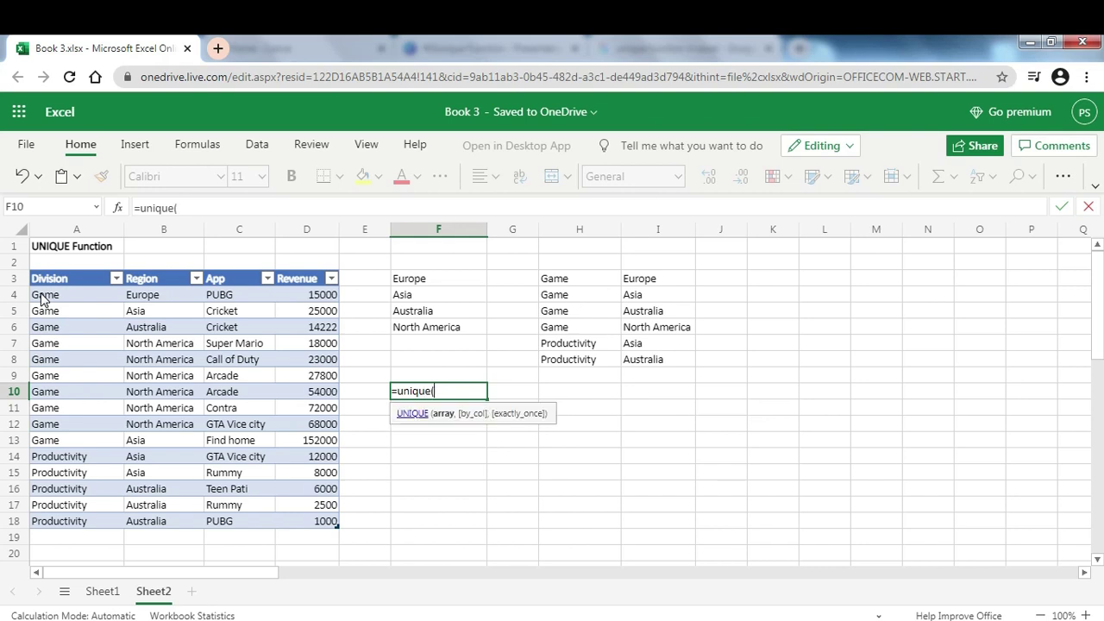
pyautogui.click(232, 300)
pyautogui.hotkey('ctrl', 'shift', 'Down')
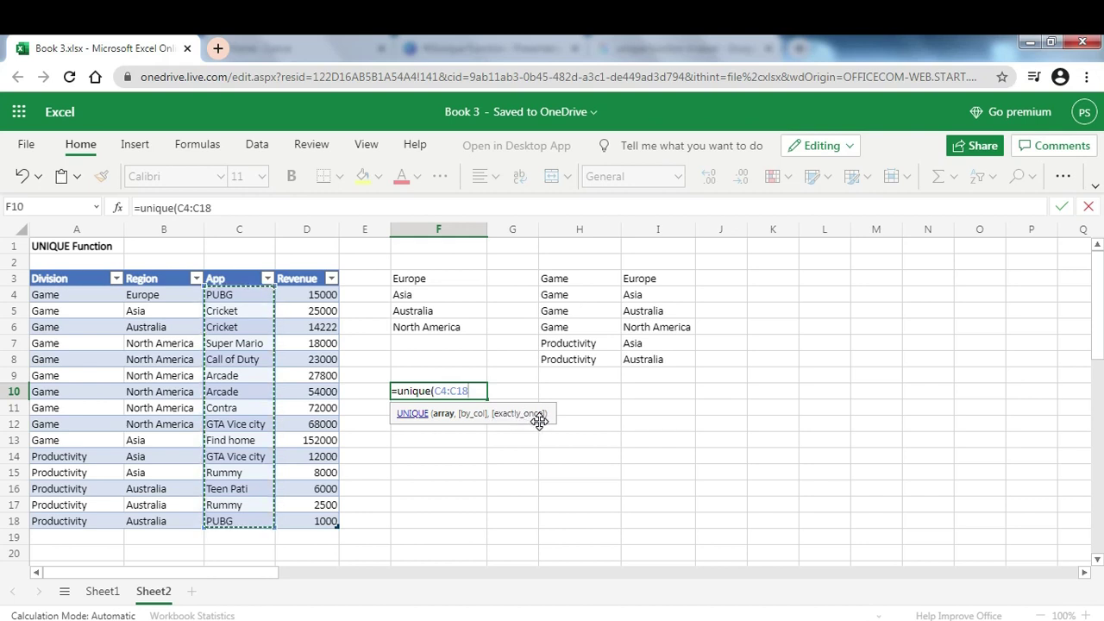
# - Complete the UNIQUE formula in F10 with by_col set to FALSE and exactly_once set to TRUE
pyautogui.write(',')
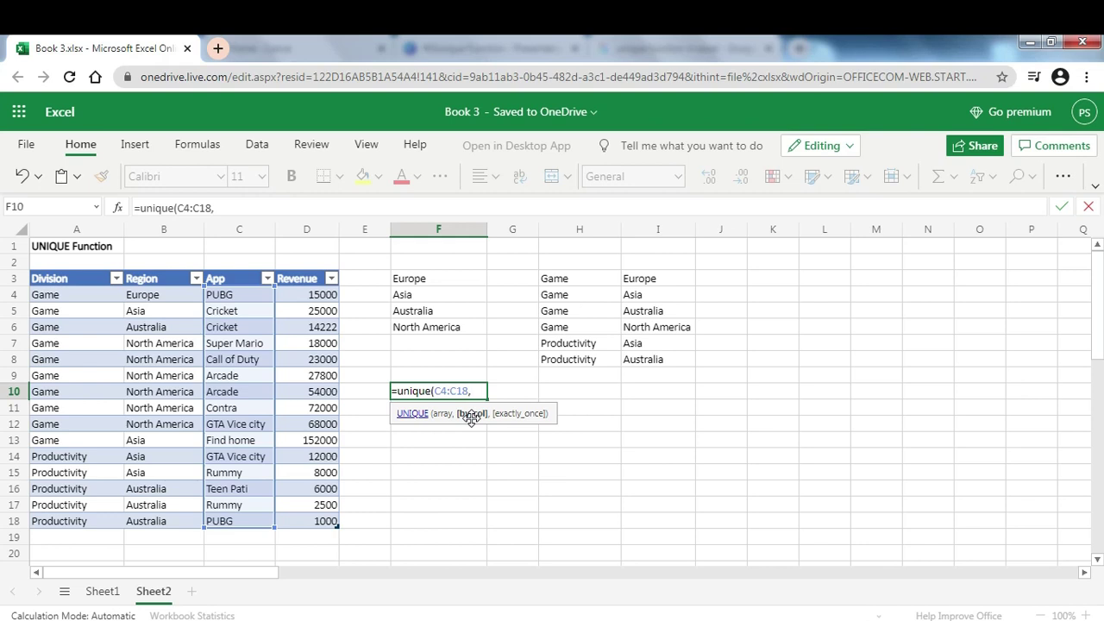
pyautogui.write('false')
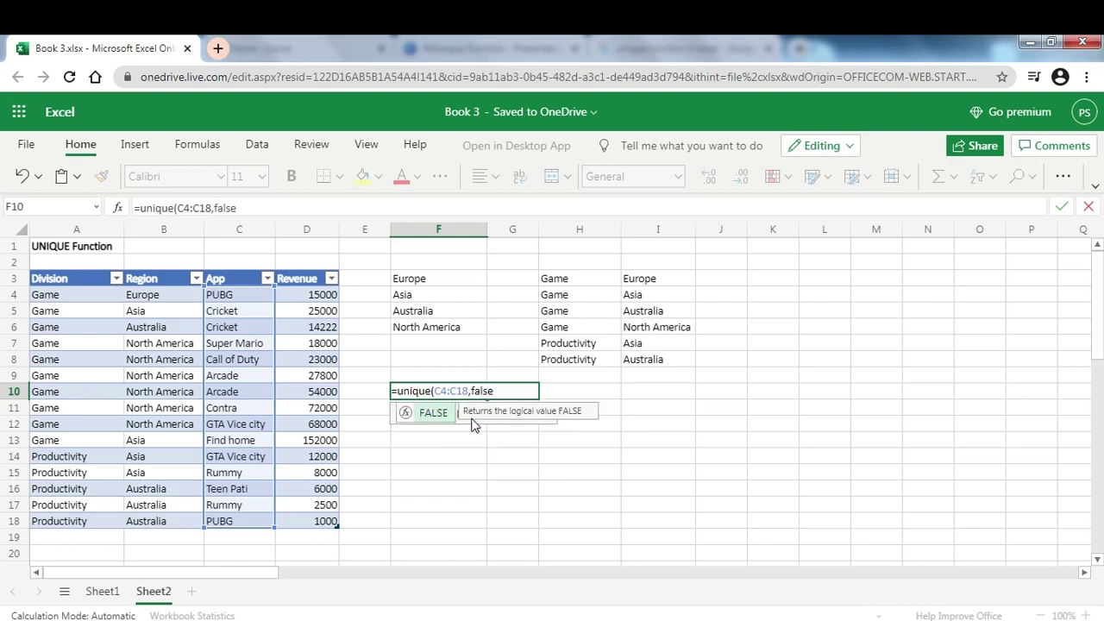
pyautogui.write(',')
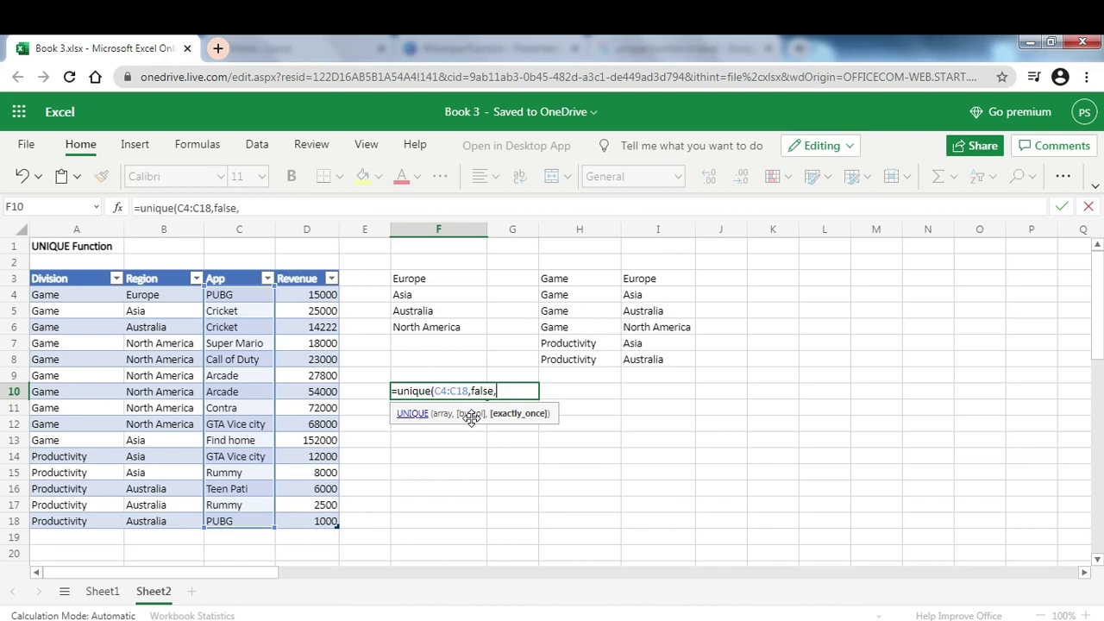
pyautogui.write('true')
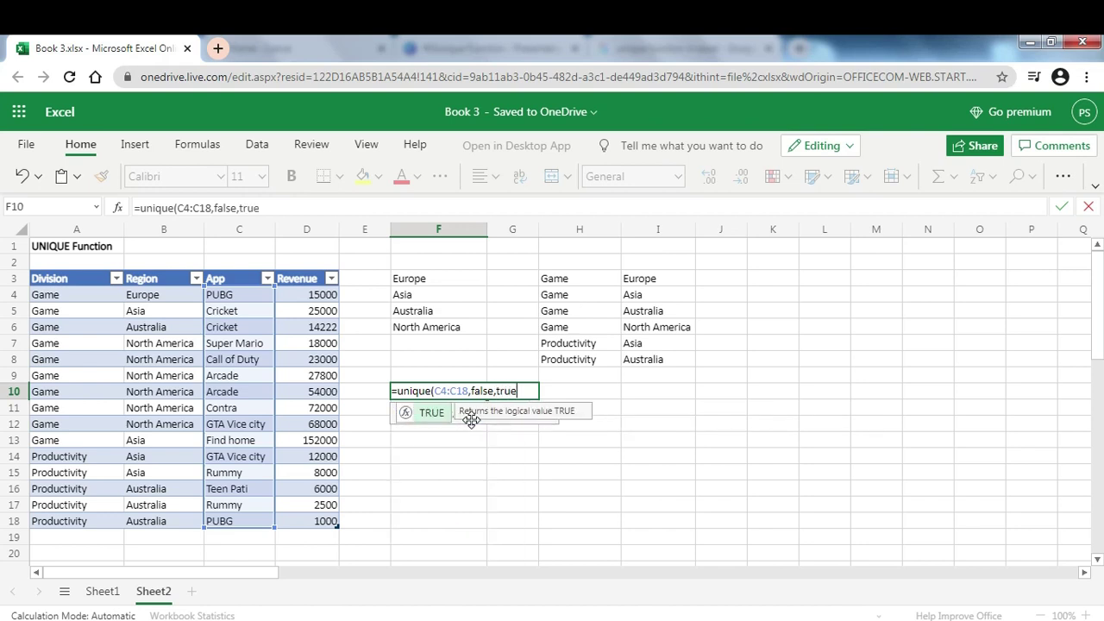
pyautogui.write(')')
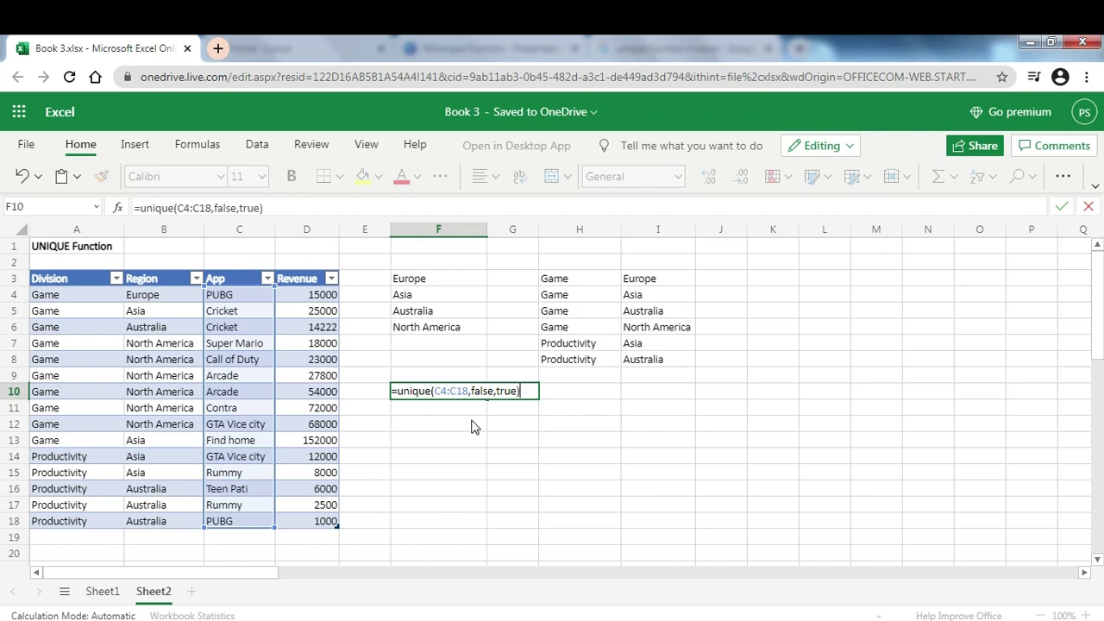
pyautogui.press('Return')
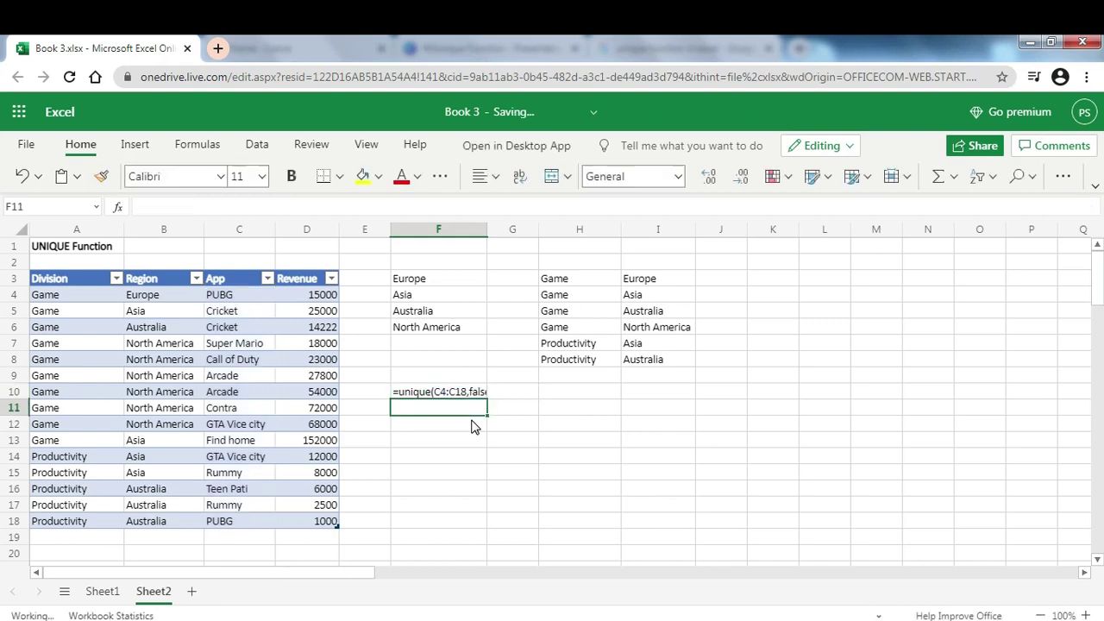
# - List all distinct apps by entering =UNIQUE(C4:C18) in cell H10
pyautogui.press('Down')
pyautogui.press('Right')
pyautogui.press('Right')
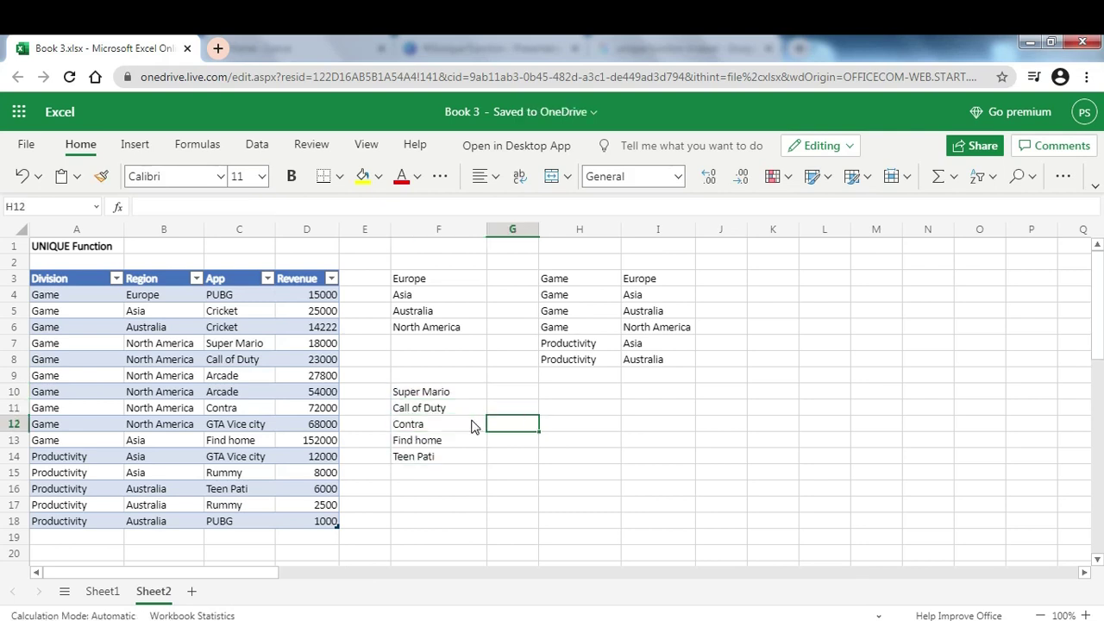
pyautogui.press('Up')
pyautogui.press('Up')
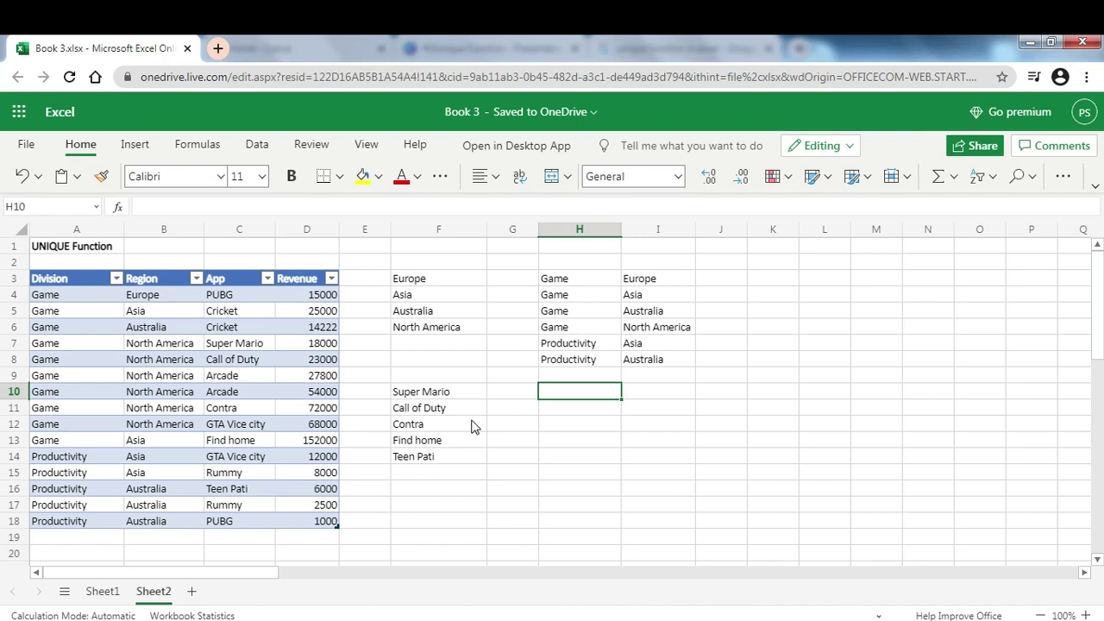
pyautogui.write('=un')
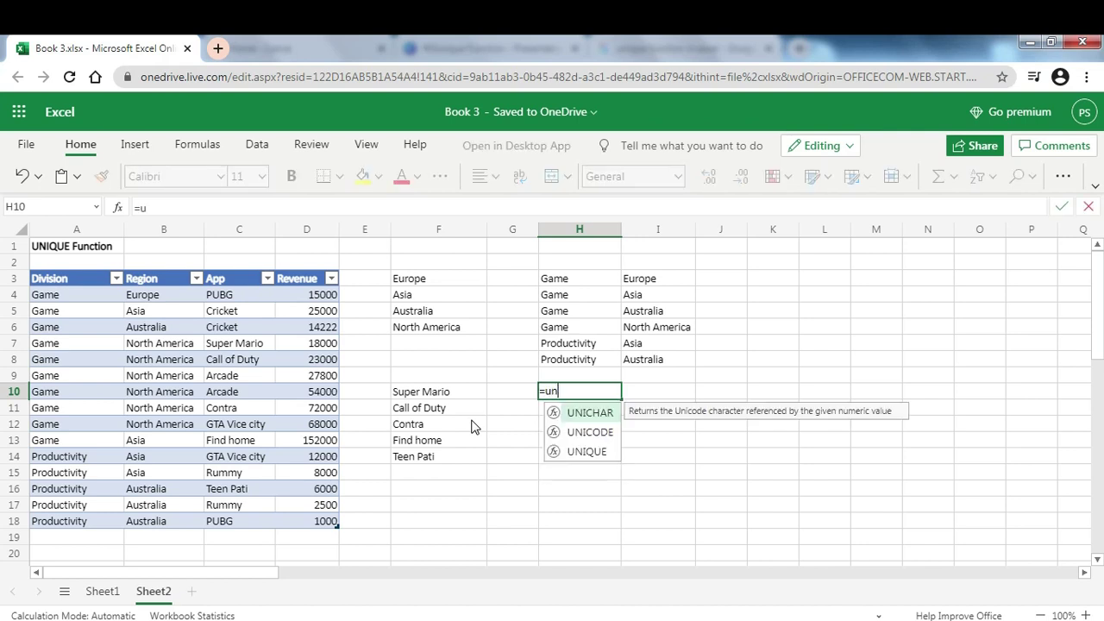
pyautogui.write('ique(')
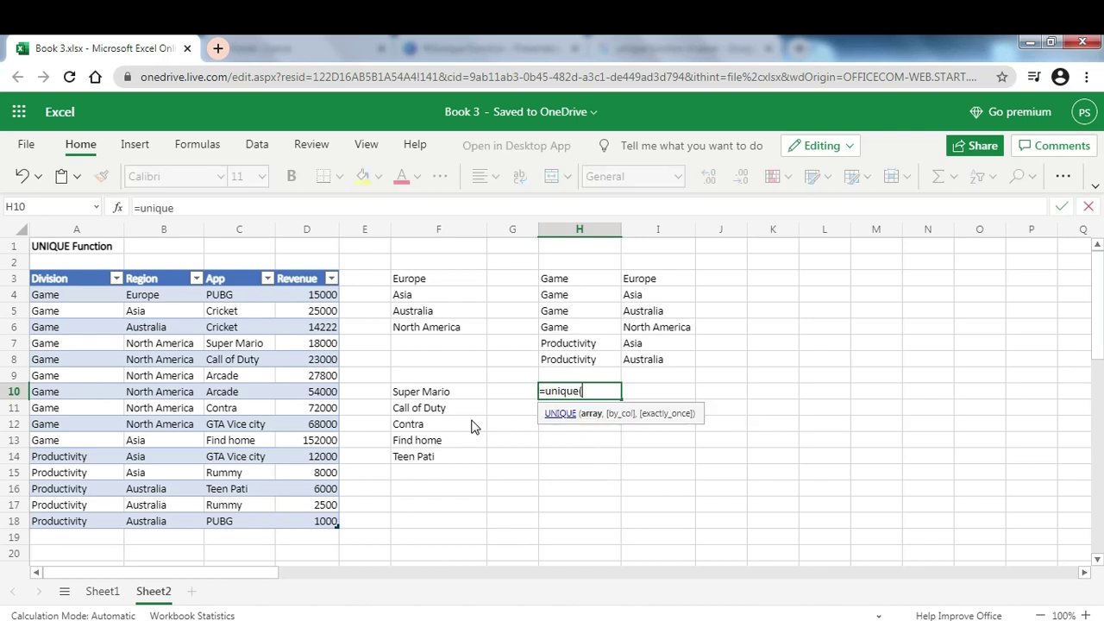
pyautogui.click(220, 296)
pyautogui.hotkey('ctrl', 'shift', 'Down')
pyautogui.write(')')
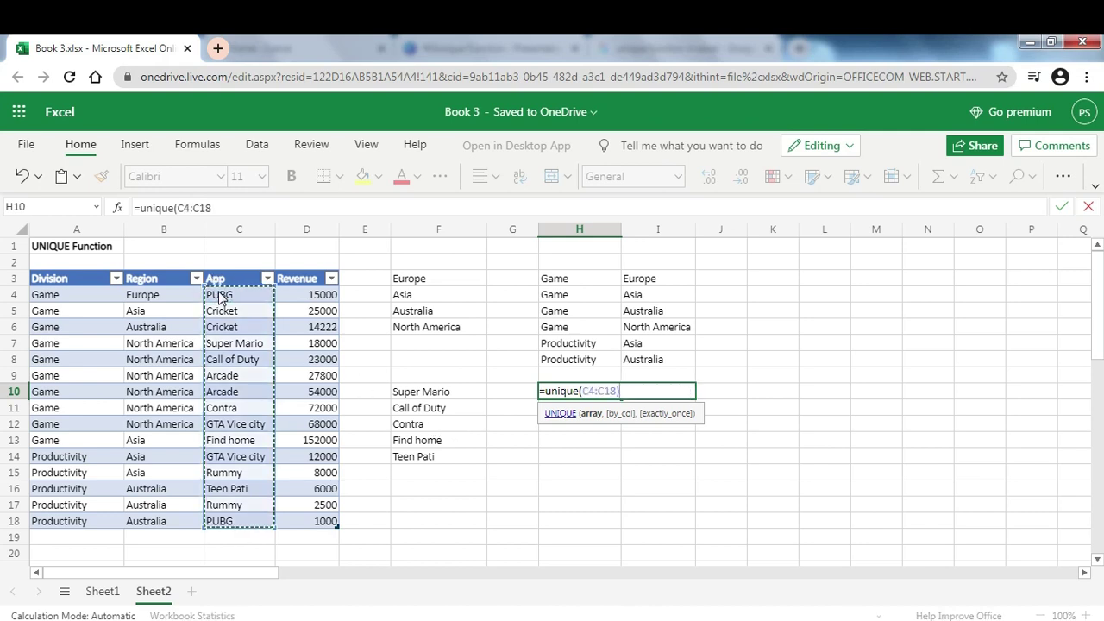
pyautogui.press('Return')
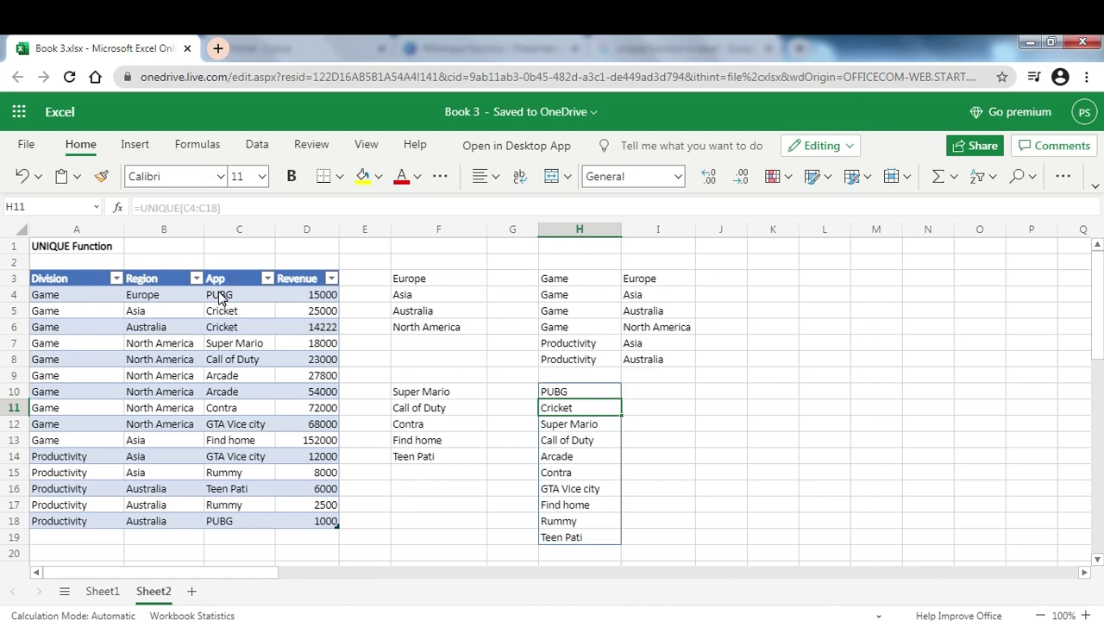
# - Review the distinct app list in H10:H19 and compare it with the list of apps occurring only once that starts in F10
pyautogui.press('Down')
pyautogui.press('Down')
pyautogui.press('Down')
pyautogui.press('Down')
pyautogui.press('Down')
pyautogui.press('Down')
pyautogui.press('Down')
pyautogui.press('Down')
pyautogui.press('Down')
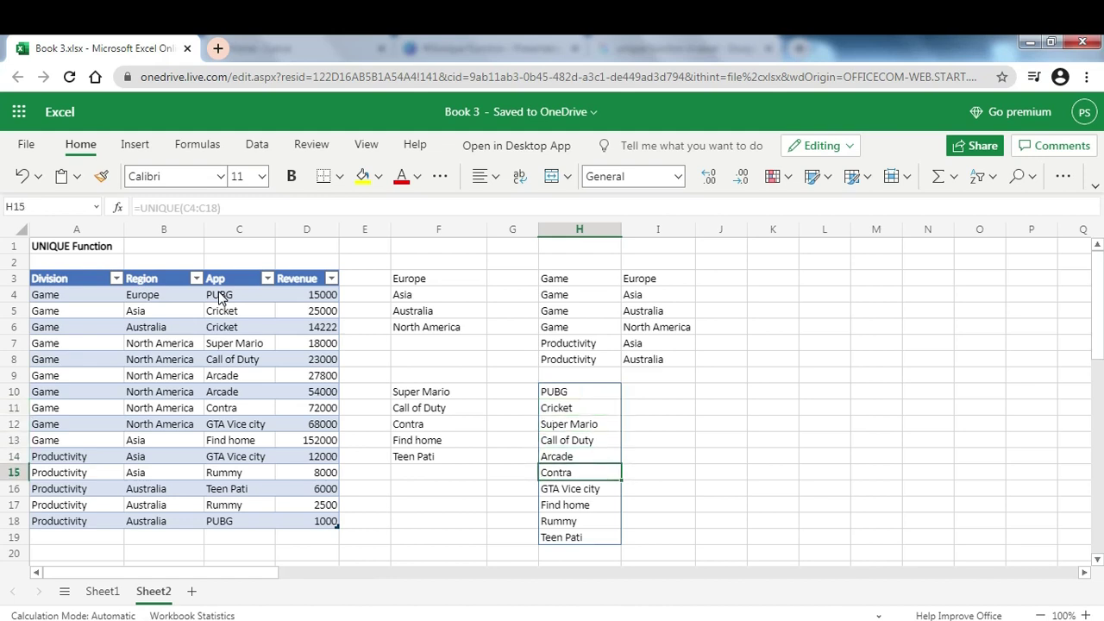
pyautogui.press('Down')
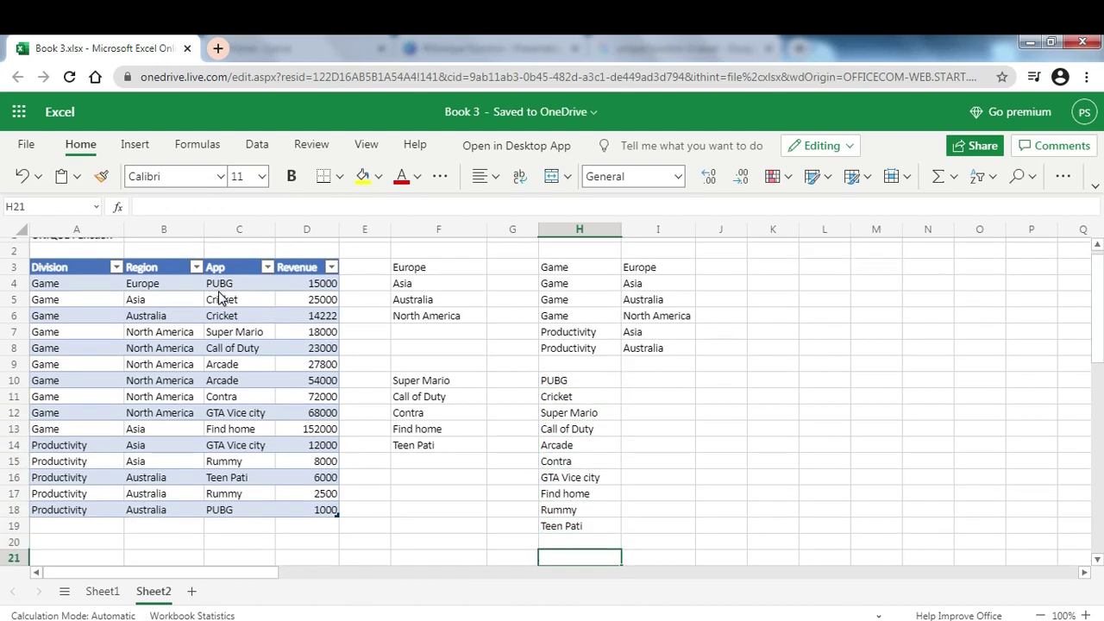
pyautogui.press('Up')
pyautogui.press('Up')
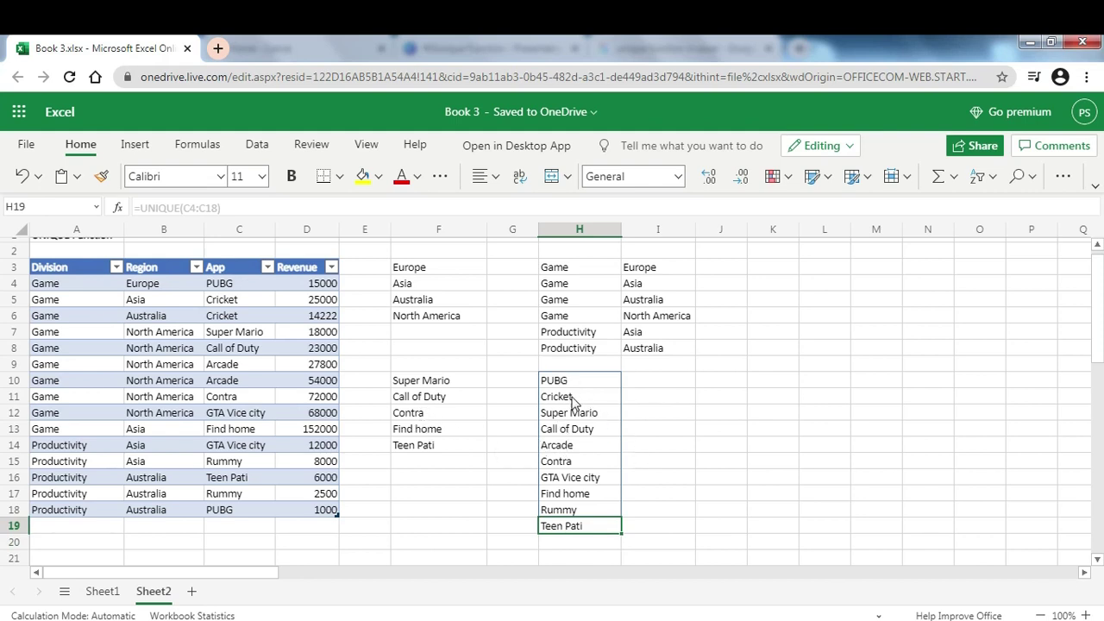
pyautogui.click(423, 384)
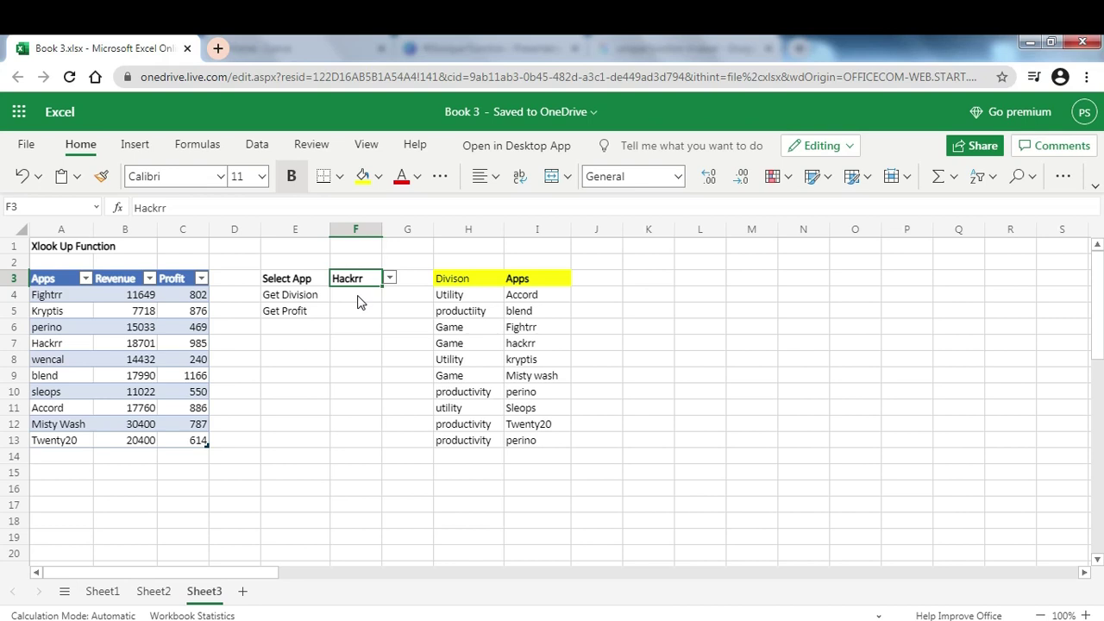
# - Keep Hackrr as the selected app in F3 and start an XLOOKUP in F4 with lookup value F3 and lookup array I4:I13
pyautogui.hotkey('alt', 'Down')
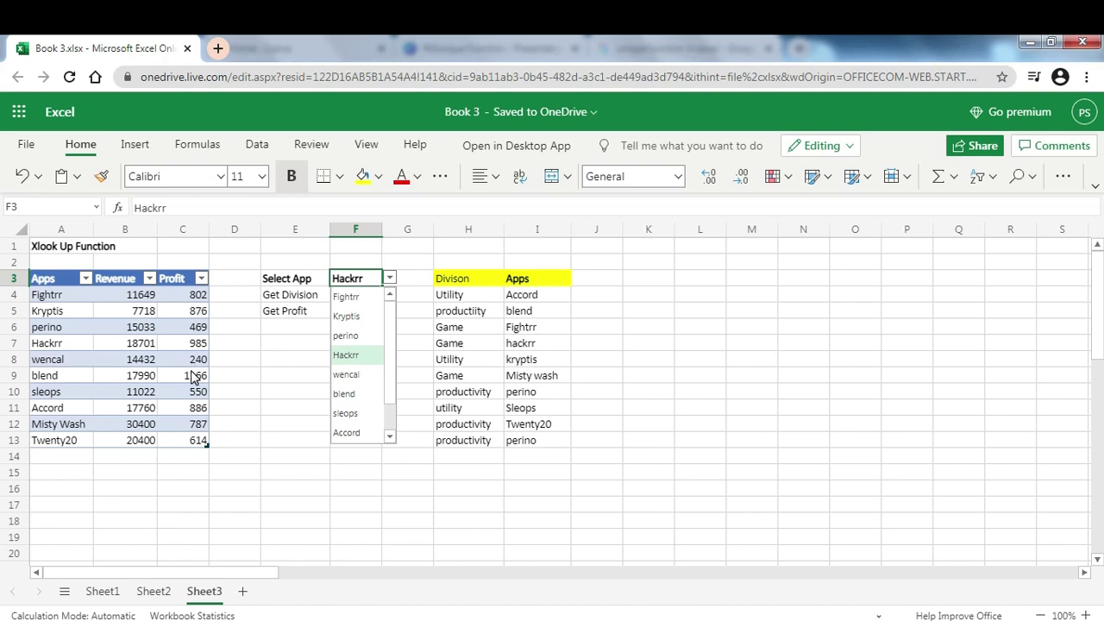
pyautogui.press('Return')
pyautogui.write('=x')
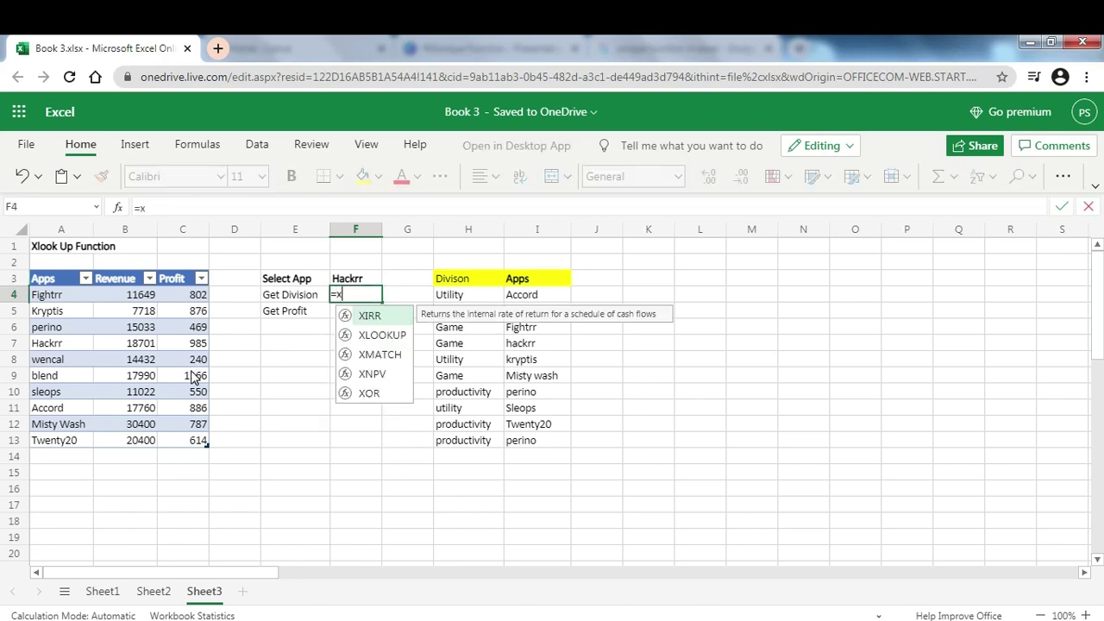
pyautogui.write('lookup(')
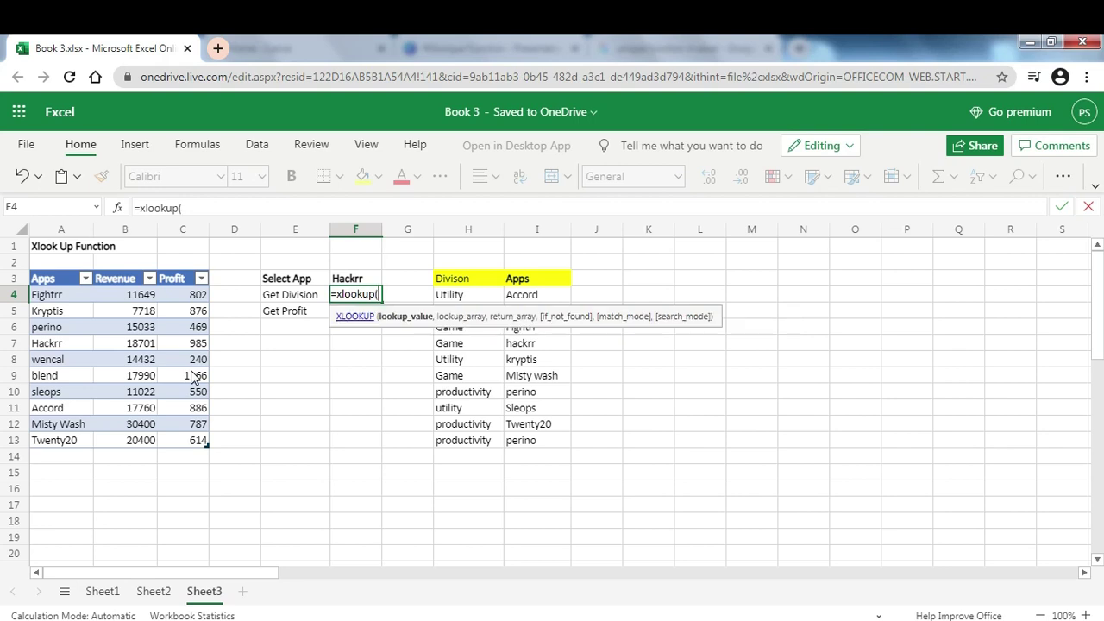
pyautogui.click(344, 281)
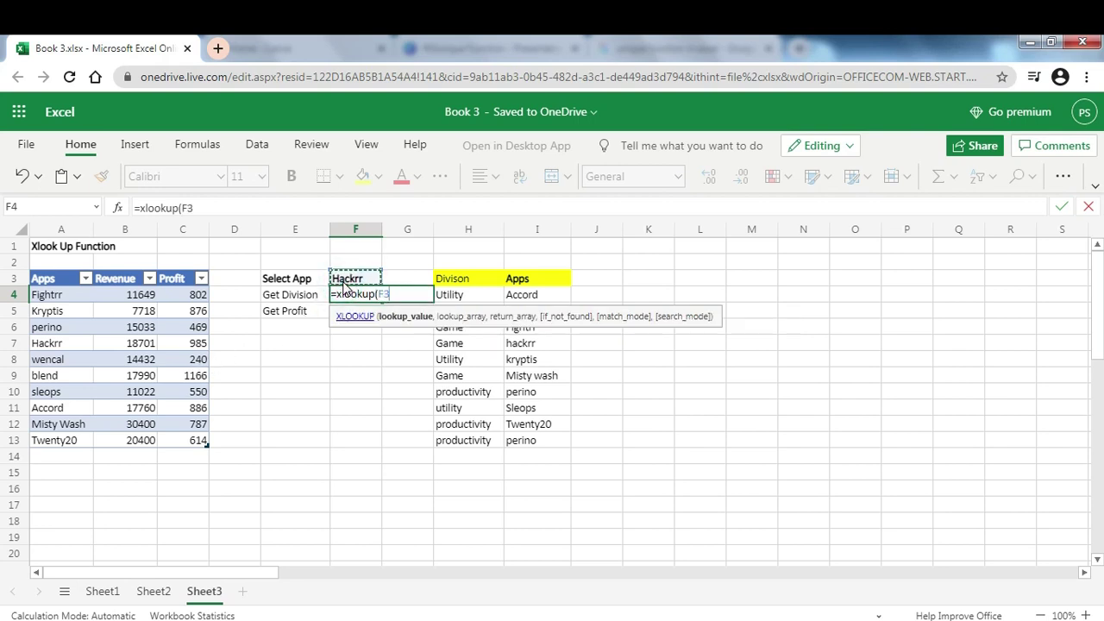
pyautogui.write(',')
pyautogui.click(542, 296)
pyautogui.hotkey('ctrl', 'shift', 'Down')
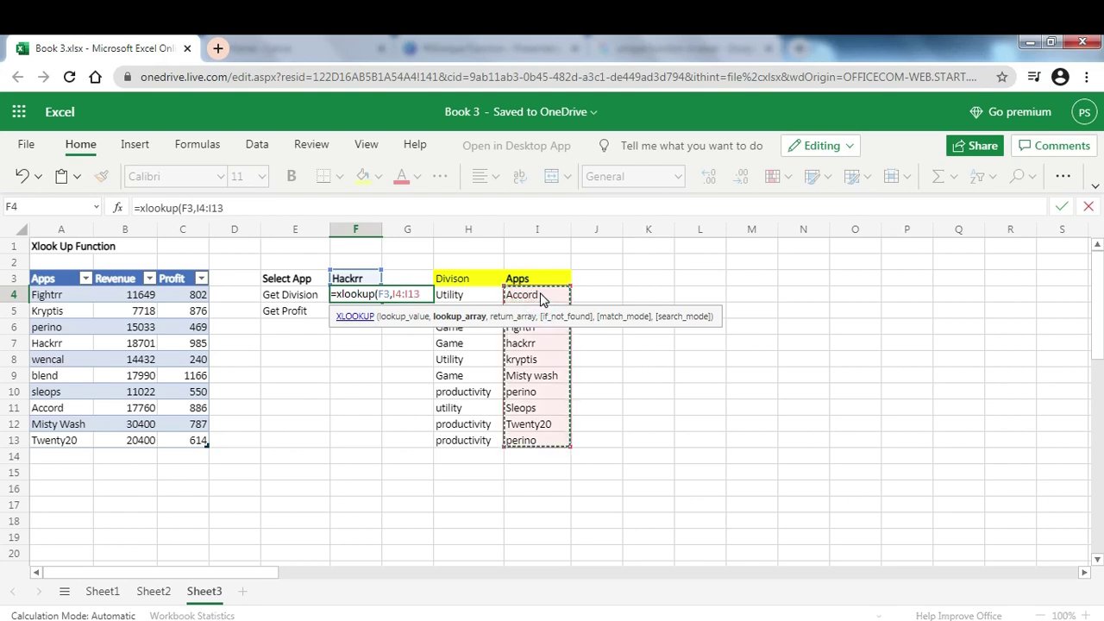
# - Complete the XLOOKUP formula in F4 with the division range H4:H13 as its return array
pyautogui.write(',')
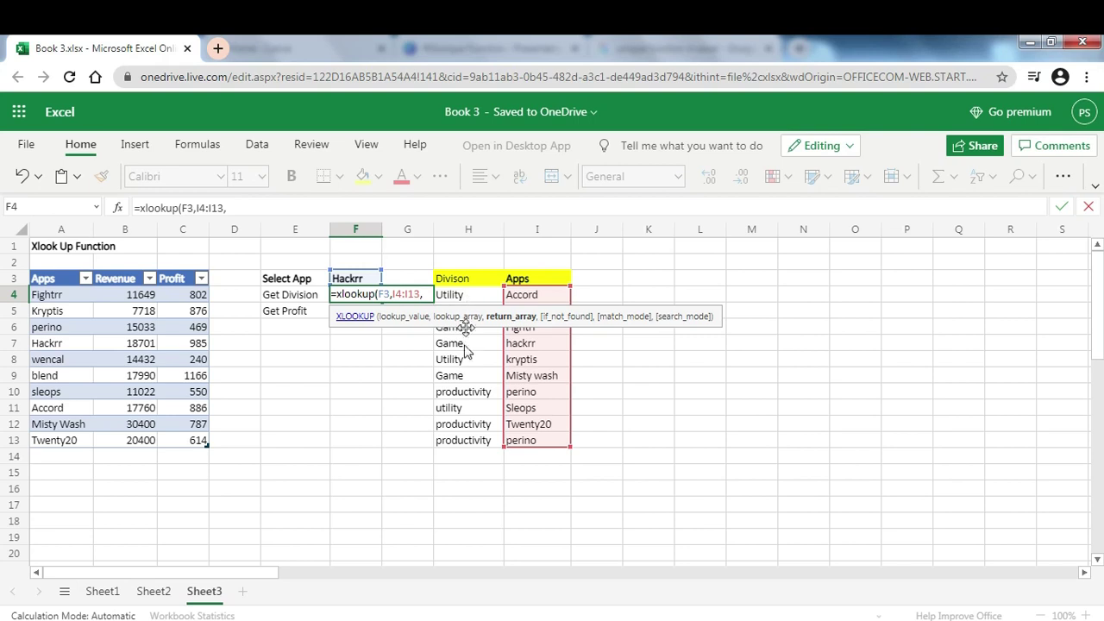
pyautogui.click(463, 298)
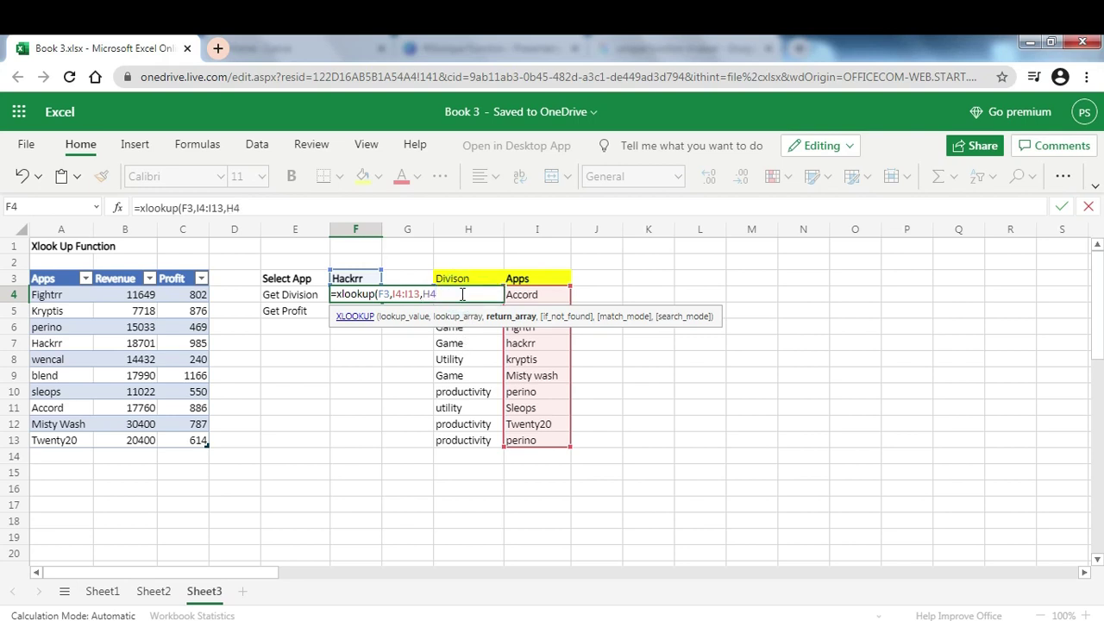
pyautogui.hotkey('ctrl', 'shift', 'Down')
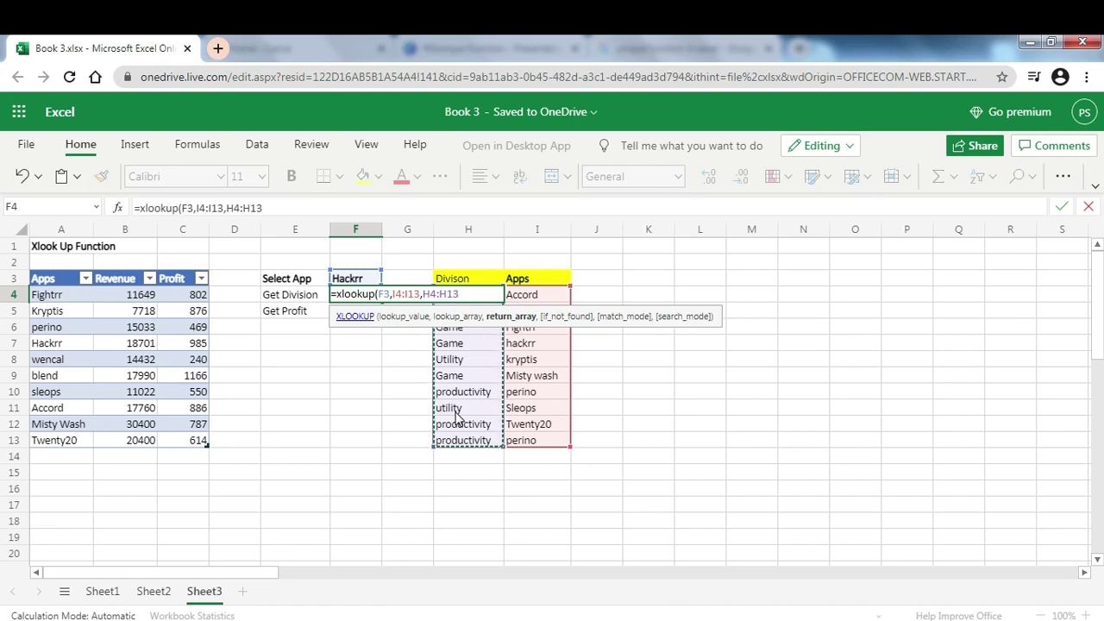
pyautogui.write(')')
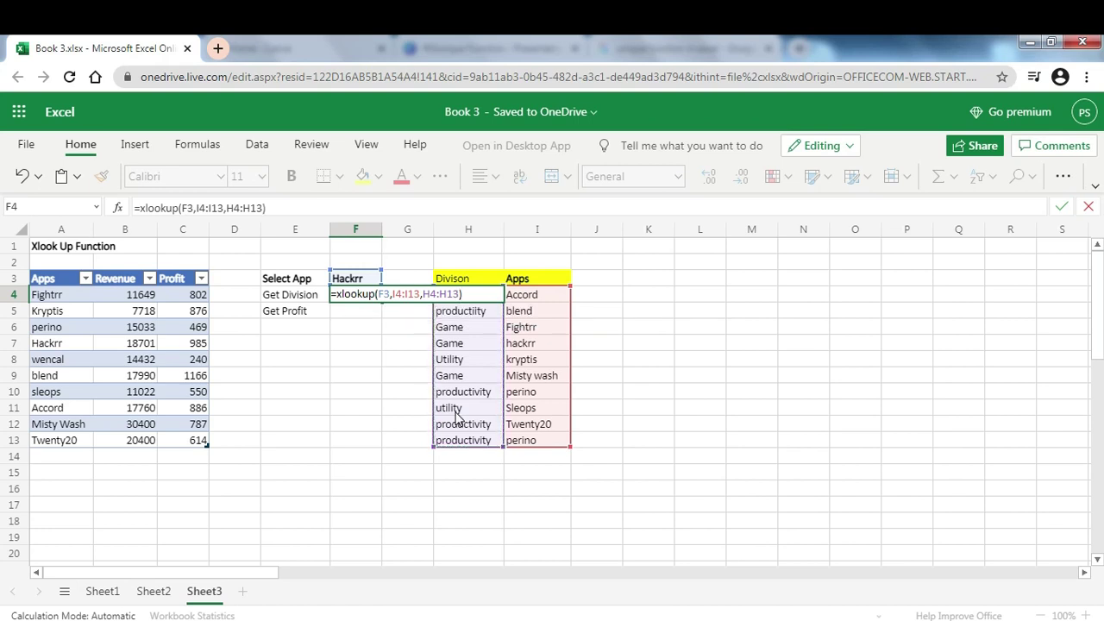
pyautogui.press('Return')
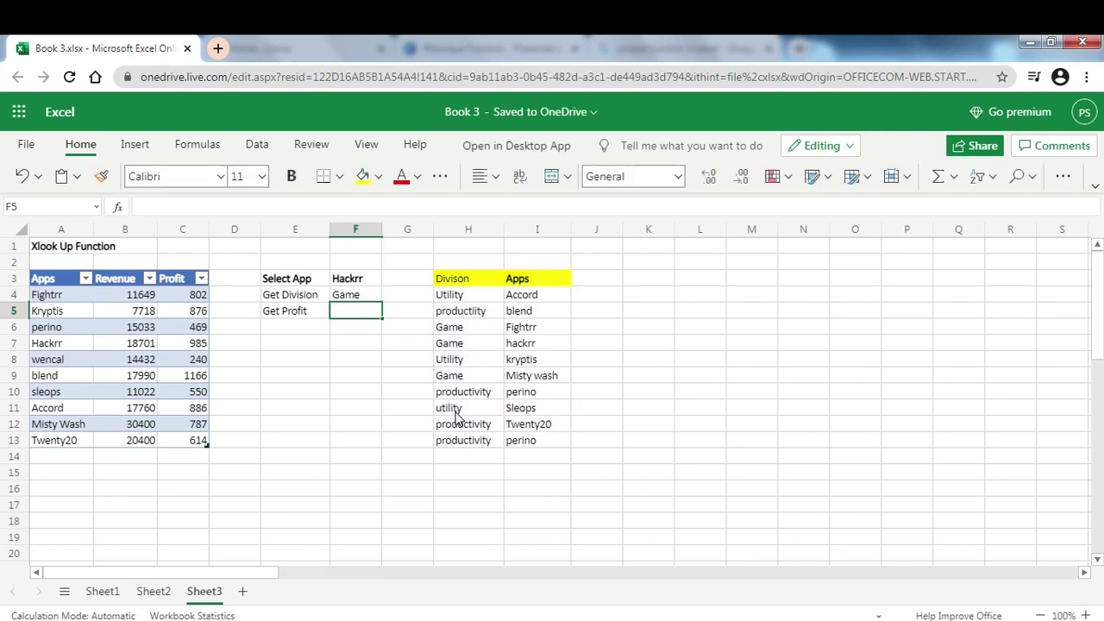
# - Delete the app name hackrr from cell I7 of the division and apps list
pyautogui.press('Down')
pyautogui.press('Down')
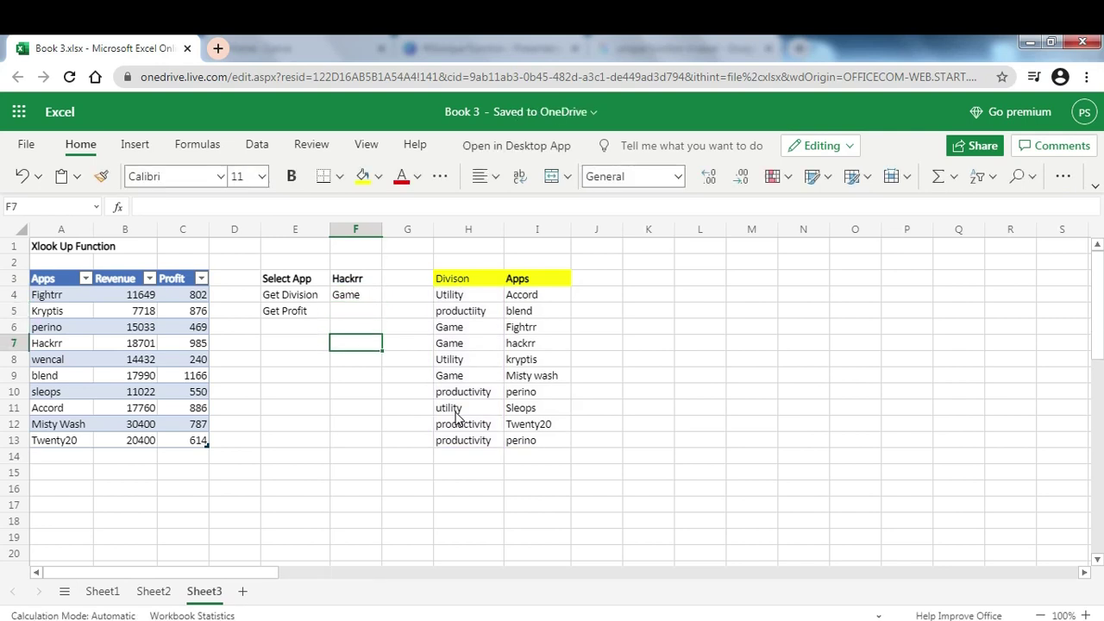
pyautogui.press('Right')
pyautogui.press('Right')
pyautogui.press('Right')
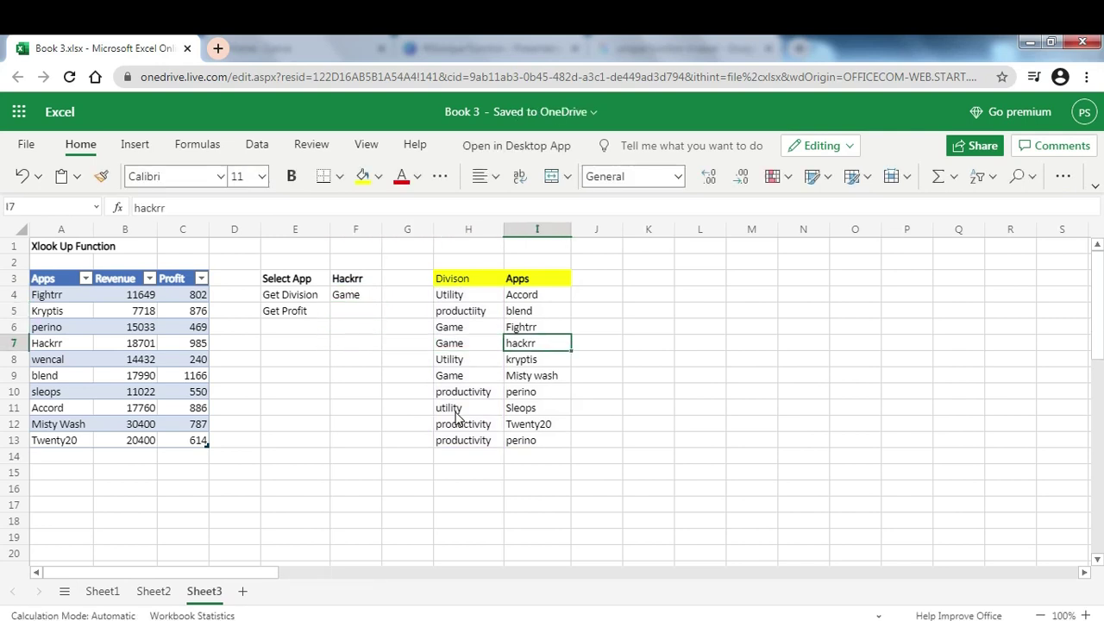
pyautogui.press('Delete')
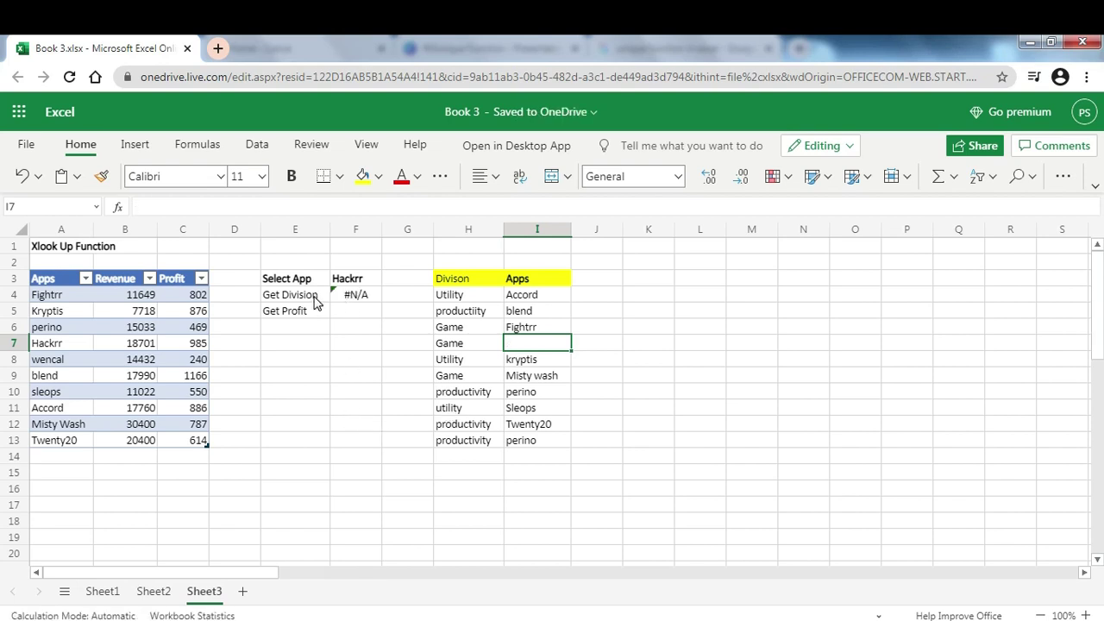
# - Add "Missing" as the if_not_found argument of the XLOOKUP formula in F4
pyautogui.click(351, 298)
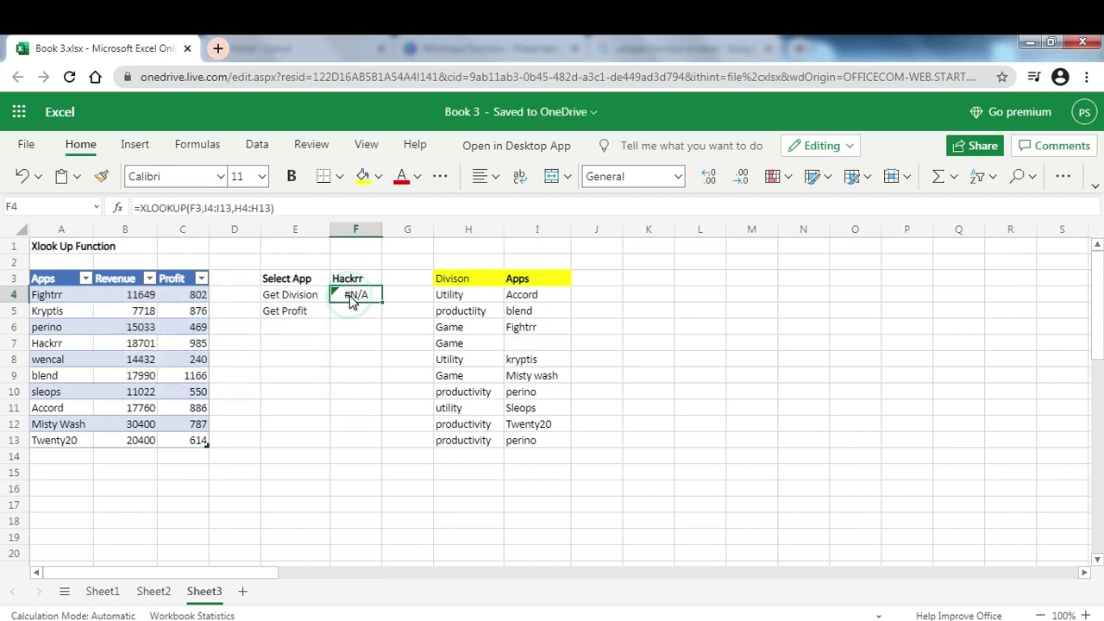
pyautogui.doubleClick(351, 296)
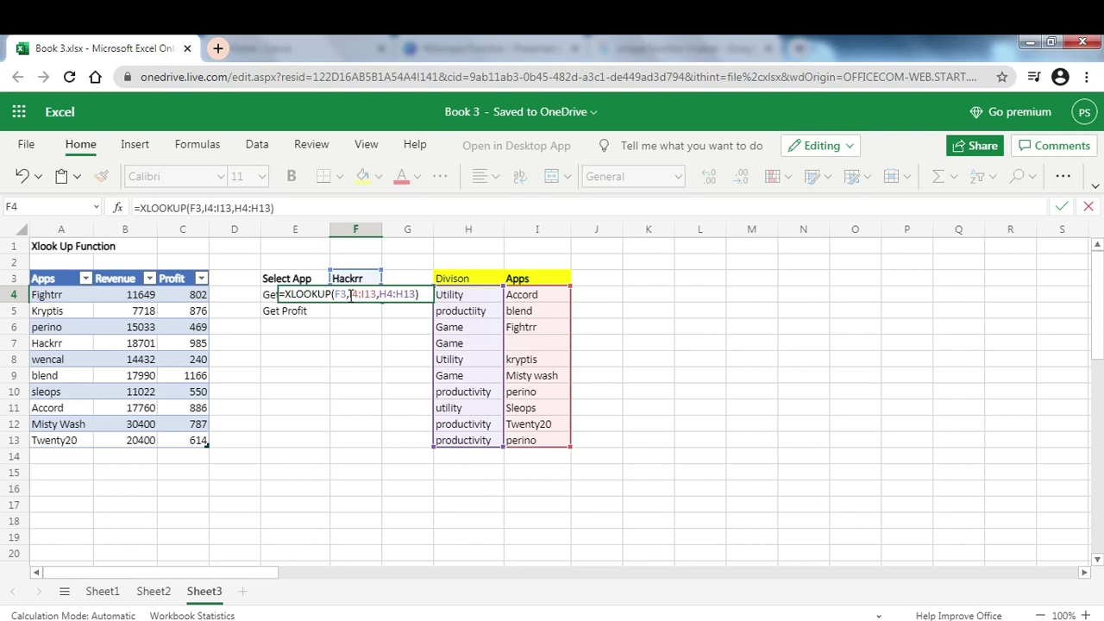
pyautogui.write(',')
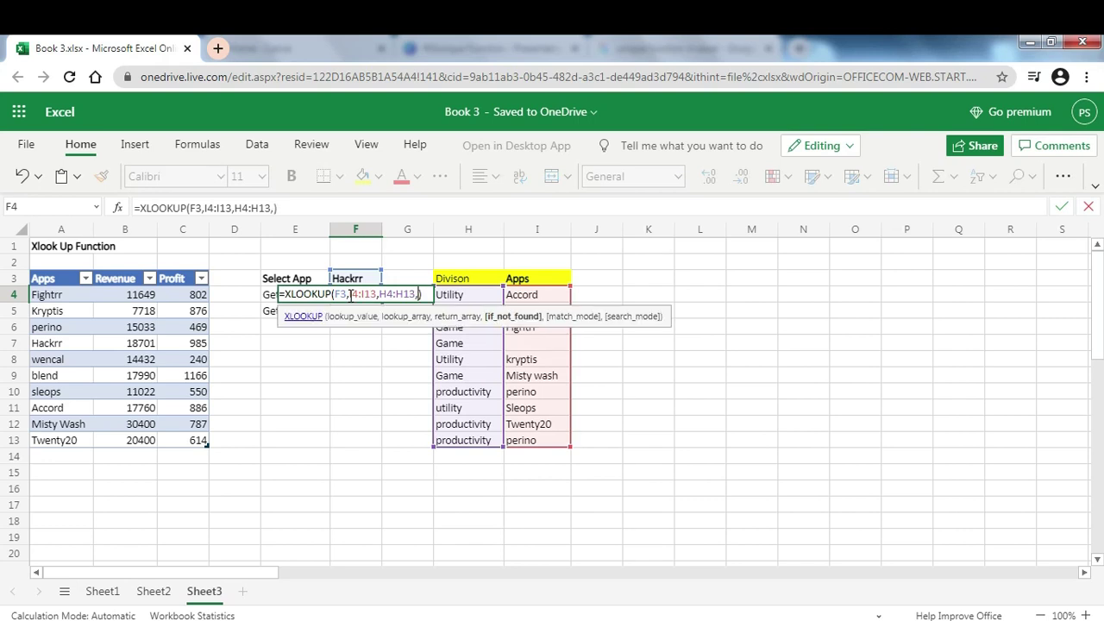
pyautogui.write('"')
pyautogui.write('Missi')
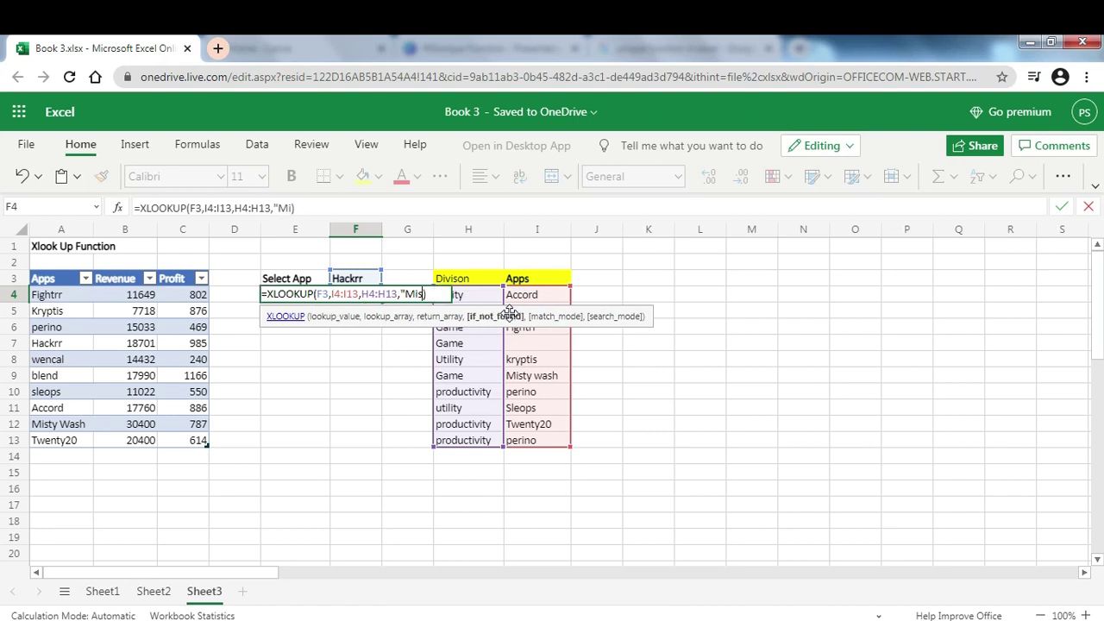
pyautogui.write('ng"')
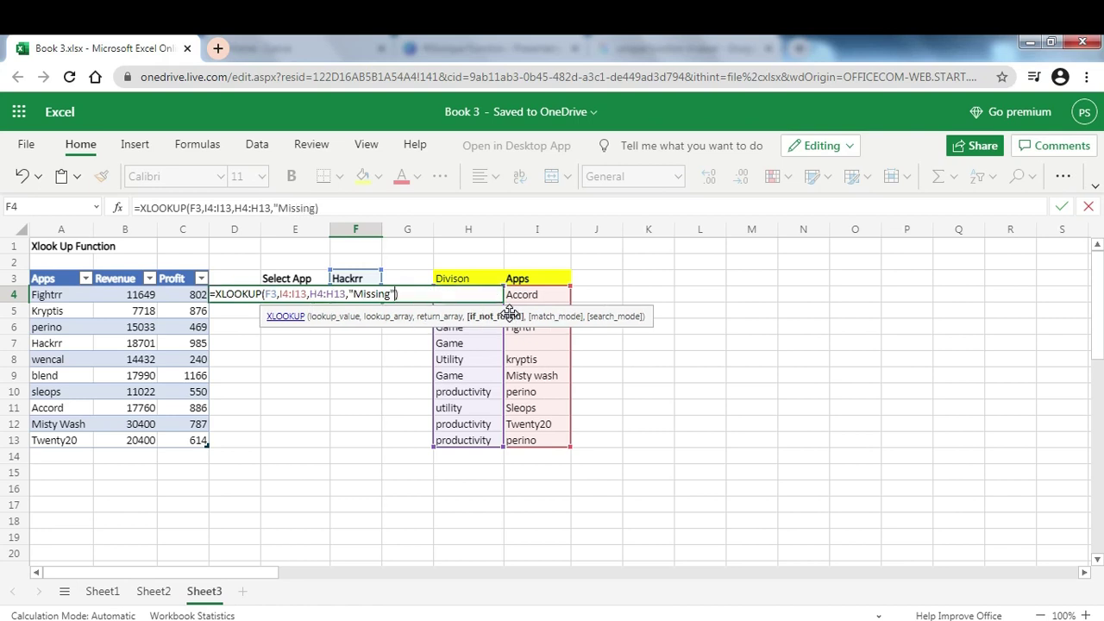
pyautogui.press('Return')
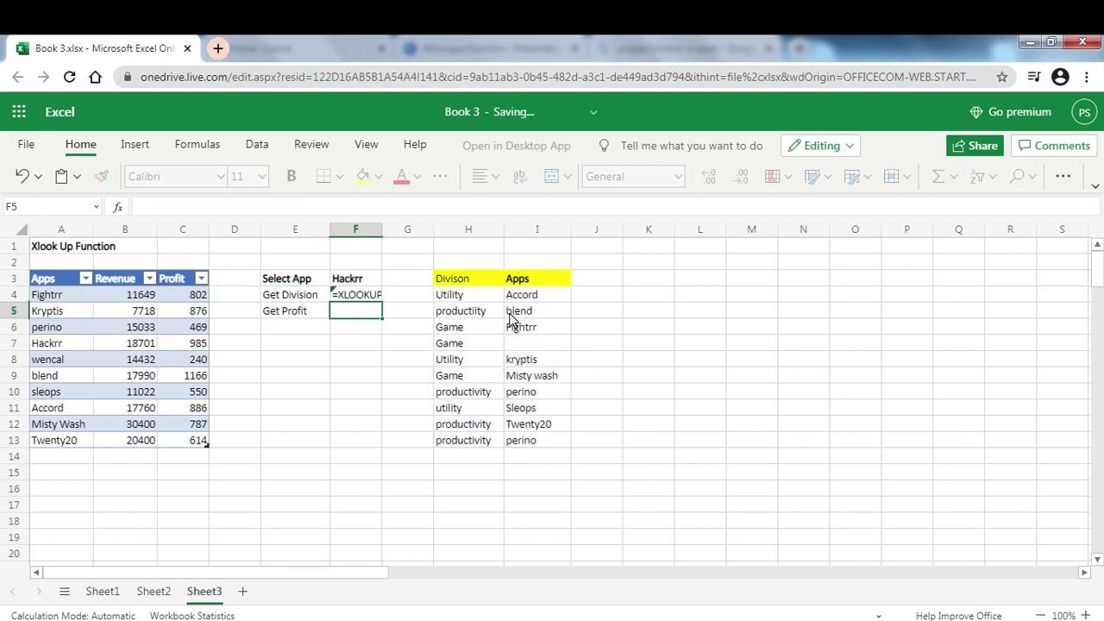
pyautogui.press('Up')
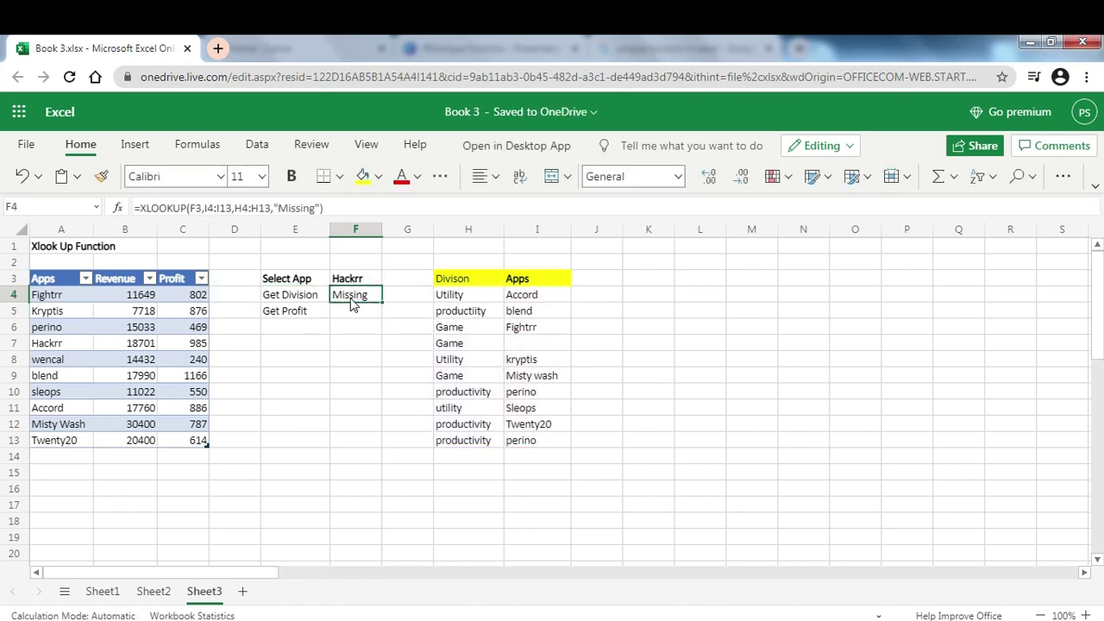
# - Enter the app name Hackrr in the empty cell I7 of the apps list
pyautogui.press('Down')
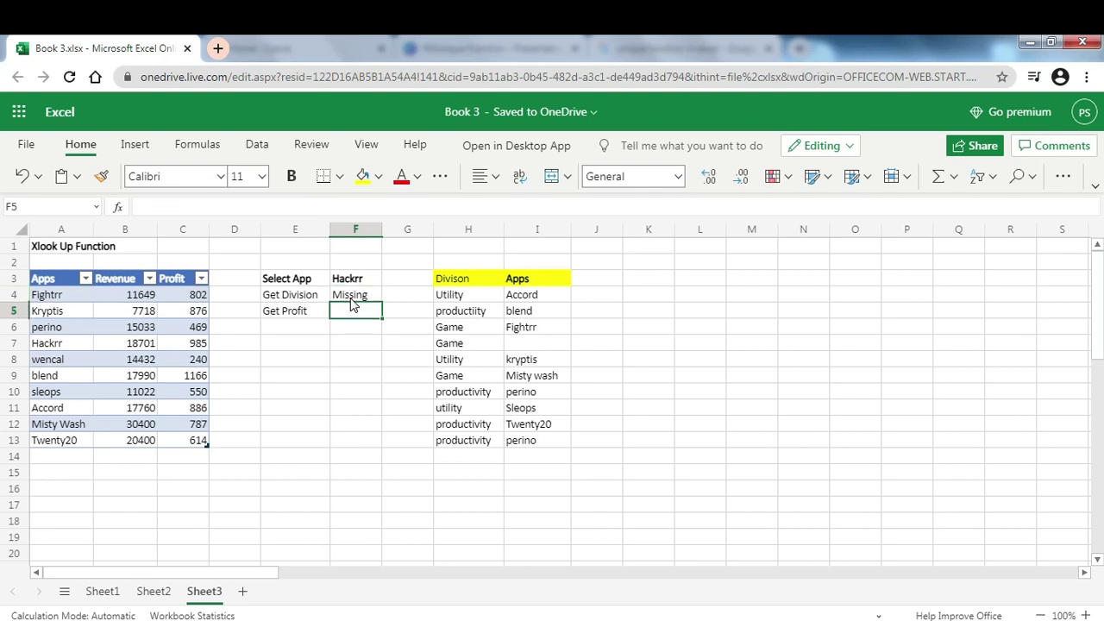
pyautogui.press('Down')
pyautogui.press('Down')
pyautogui.press('Right')
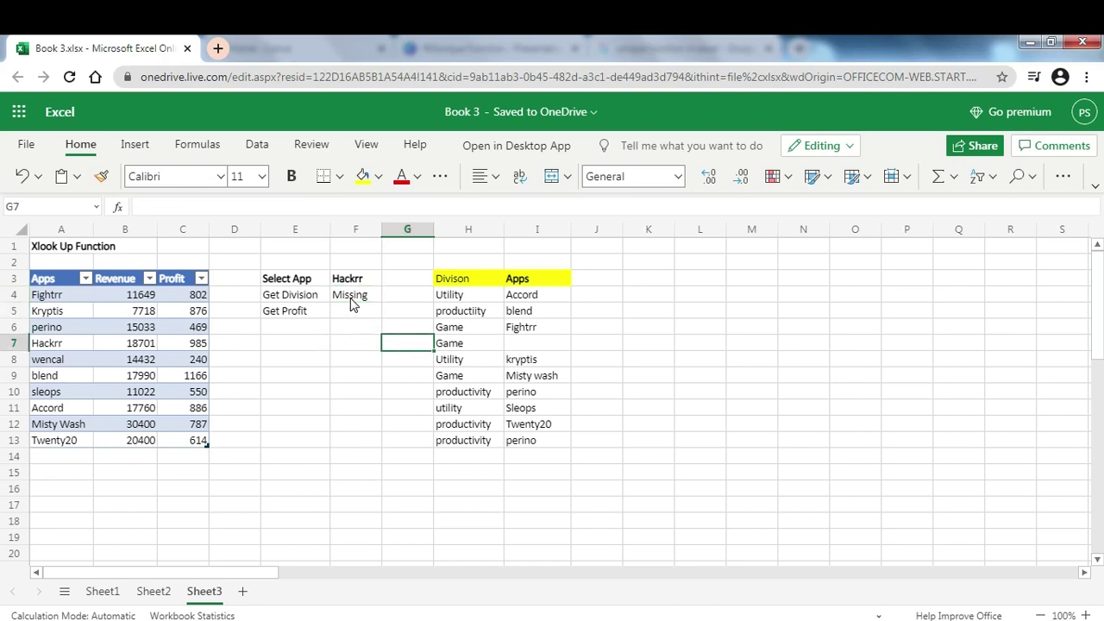
pyautogui.press('Right')
pyautogui.press('Right')
pyautogui.write('H')
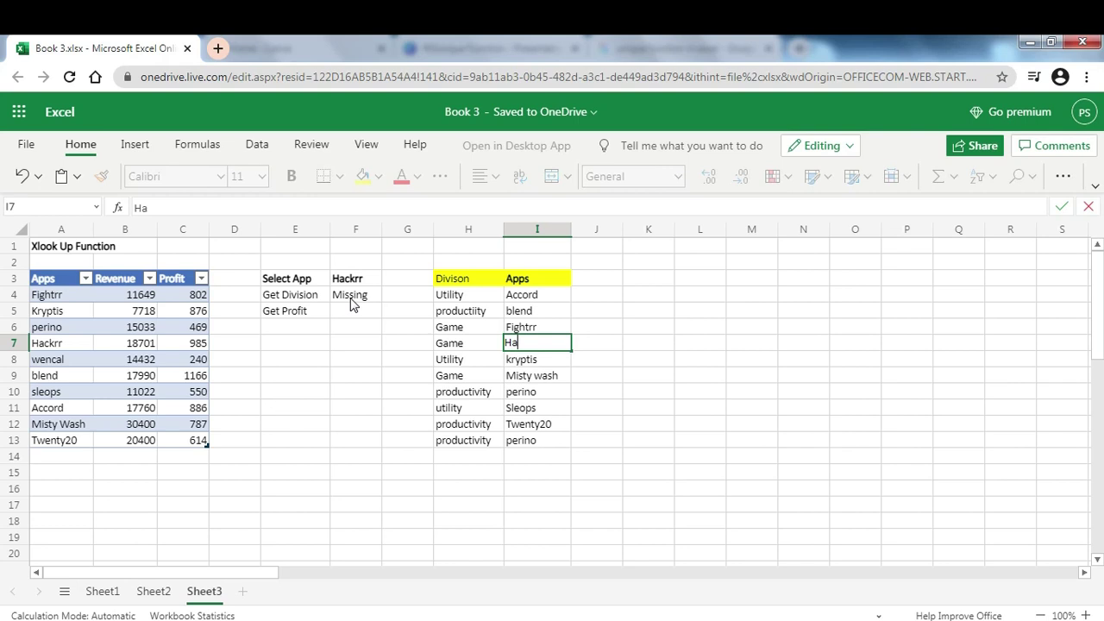
pyautogui.write('ackrr')
pyautogui.press('Return')
# - Start an XLOOKUP formula in F5 with F3 as the lookup value and the apps range A4:A13 as the lookup array
pyautogui.press('Up')
pyautogui.press('Left')
pyautogui.press('Left')
pyautogui.press('Up')
pyautogui.press('Up')
pyautogui.press('Left')
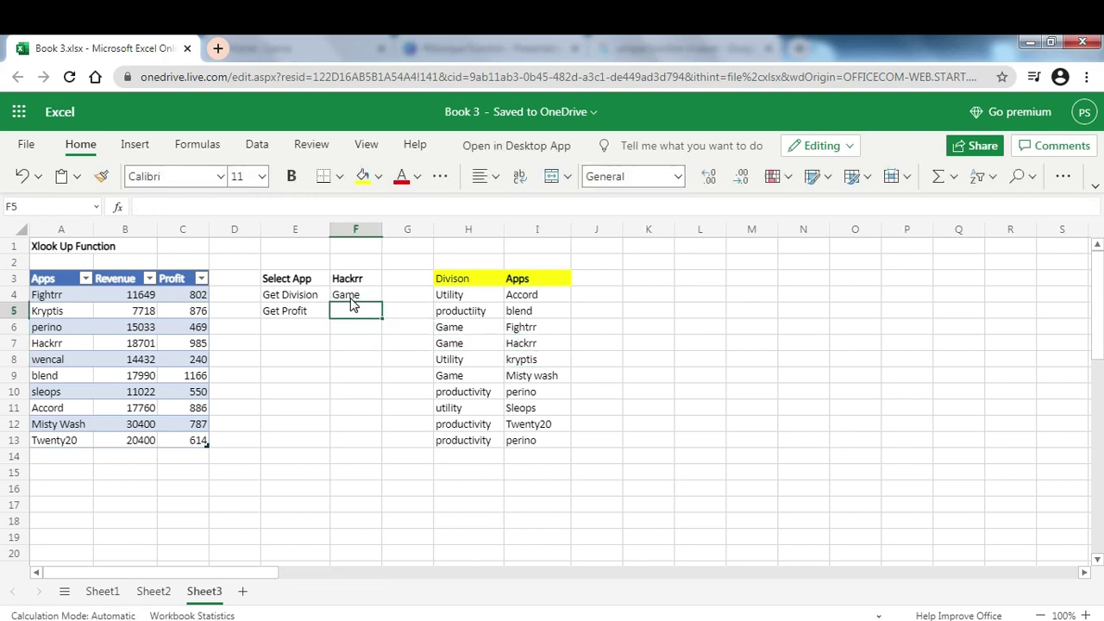
pyautogui.write('=xlo')
pyautogui.write('oku')
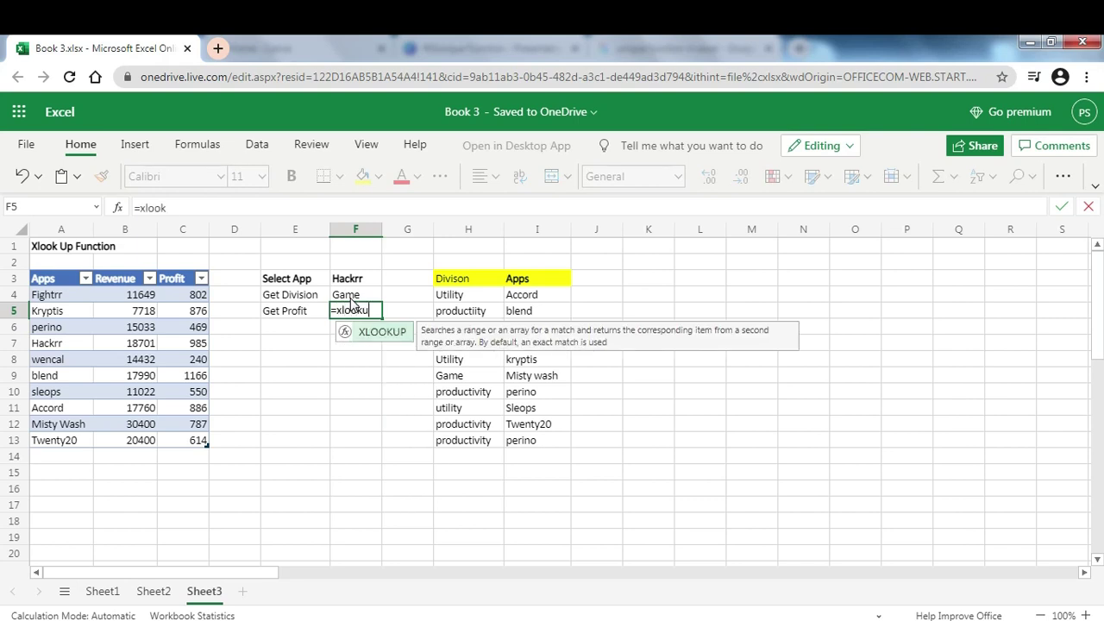
pyautogui.write('p(')
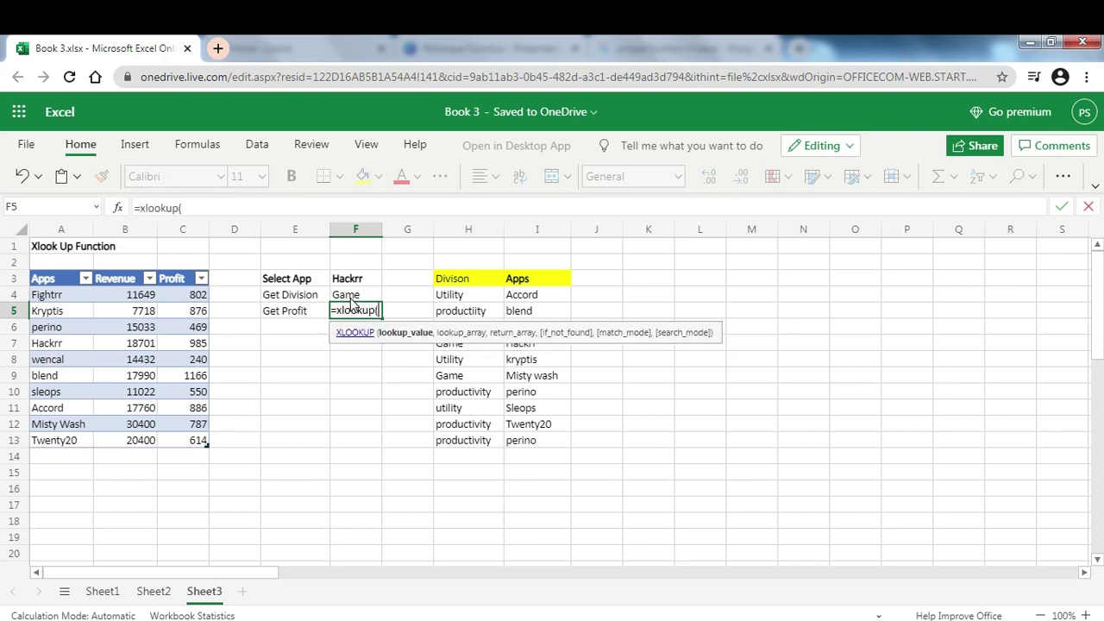
pyautogui.click(350, 278)
pyautogui.write(',')
pyautogui.click(68, 298)
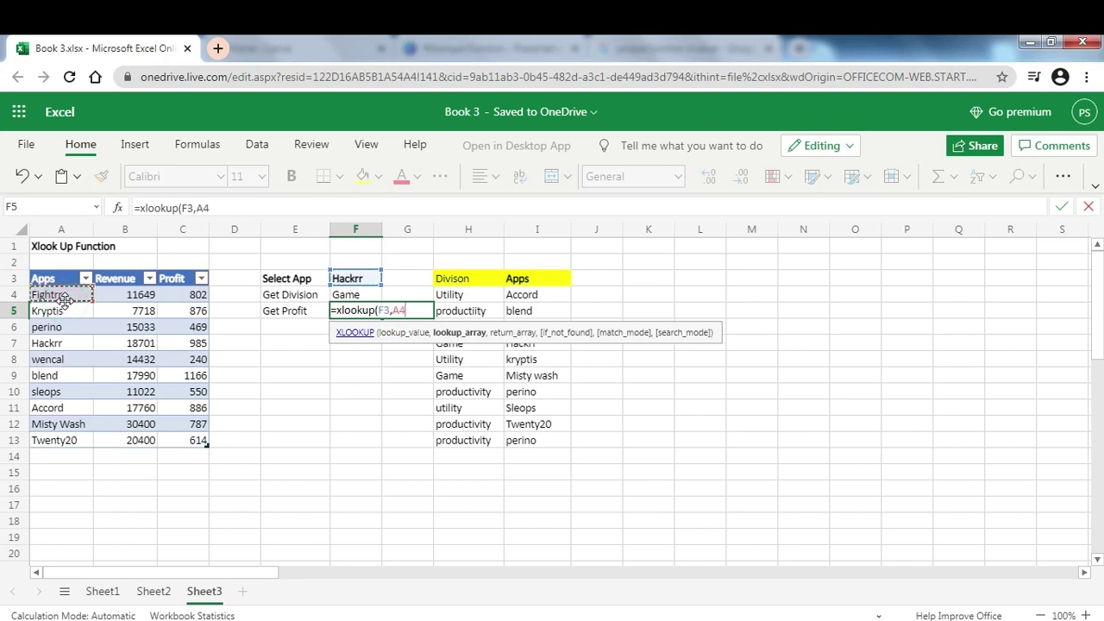
pyautogui.hotkey('ctrl', 'shift', 'Down')
# - Complete the XLOOKUP formula in F5 with the profit range C4:C13 as its return array
pyautogui.write(',')
pyautogui.click(183, 296)
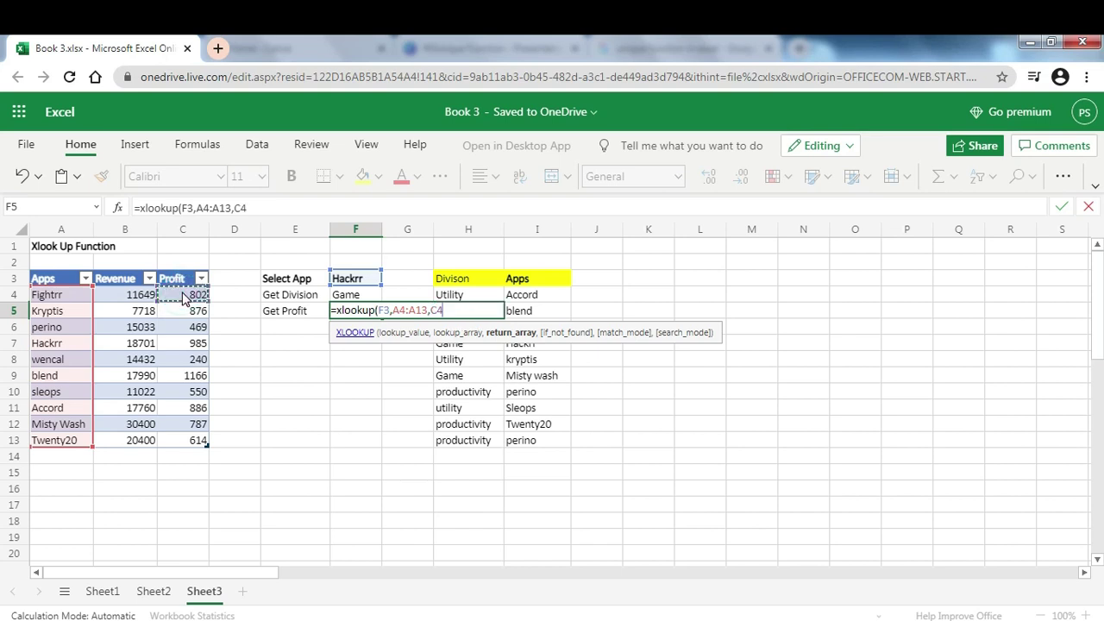
pyautogui.hotkey('ctrl', 'shift', 'Down')
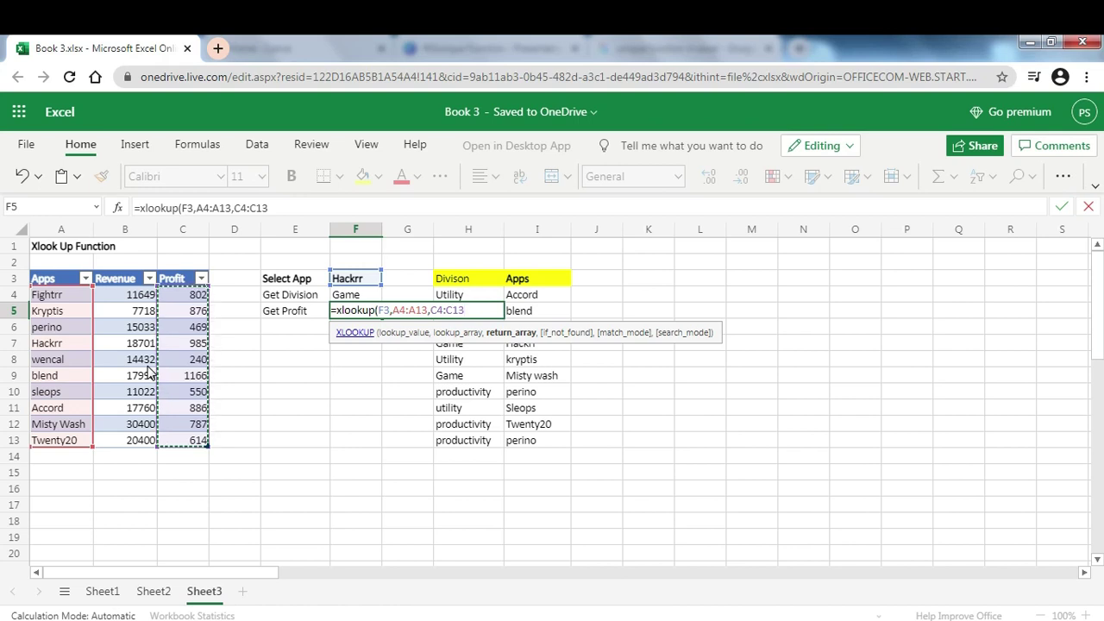
pyautogui.write(')')
pyautogui.press('Return')
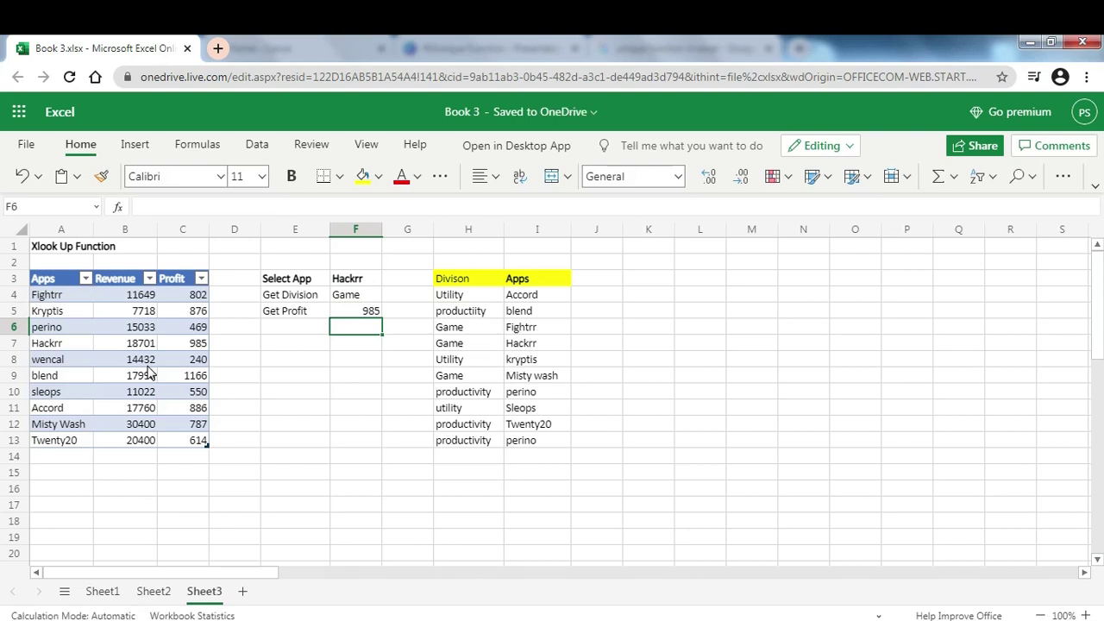
pyautogui.press('Up')
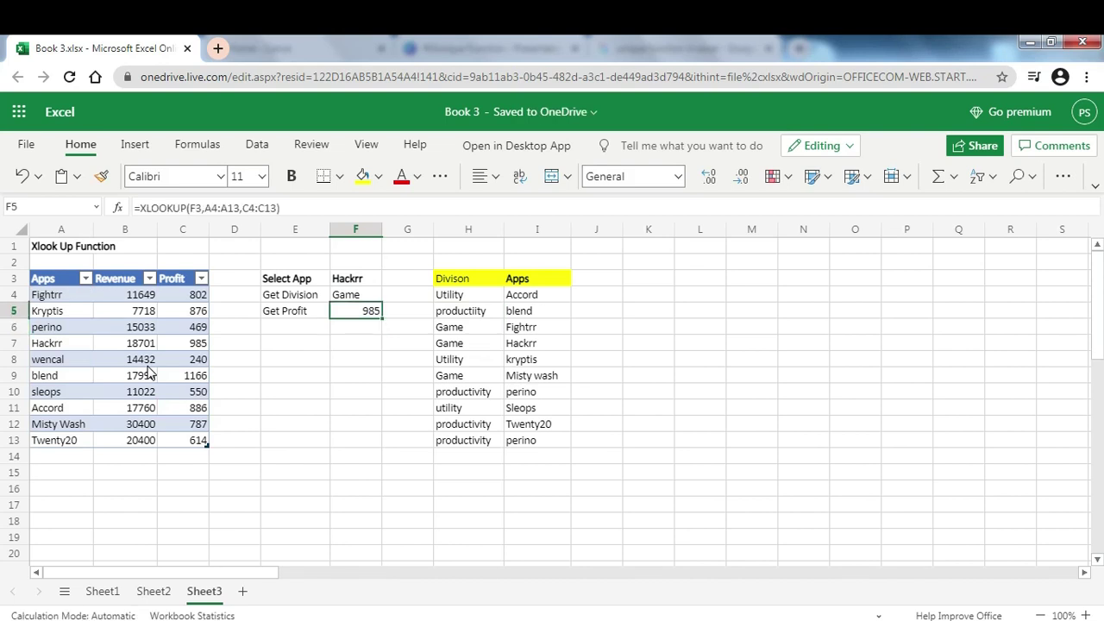
# - Select Accord as the app in the F3 lookup cell
pyautogui.press('Up')
pyautogui.press('Up')
pyautogui.hotkey('alt', 'Down')
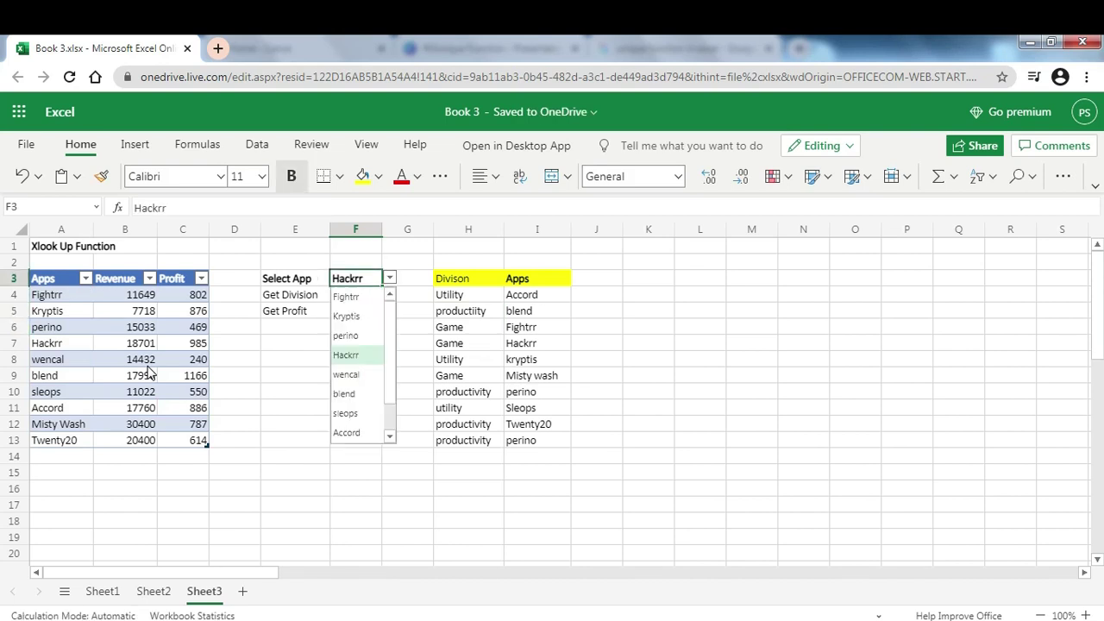
pyautogui.press('Down')
pyautogui.press('Down')
pyautogui.press('Down')
pyautogui.press('Down')
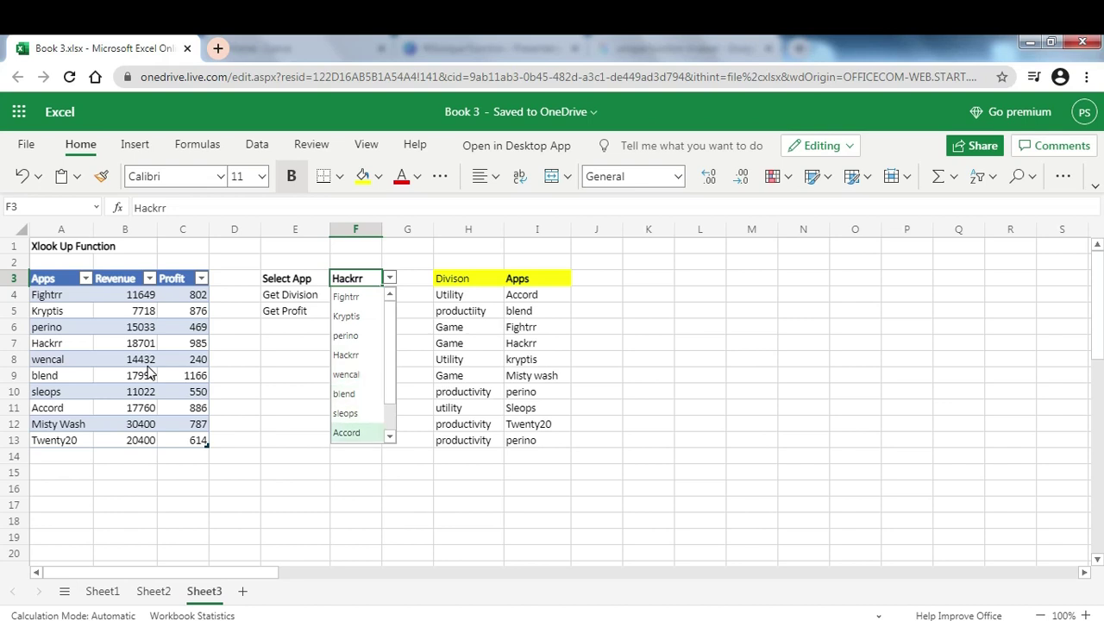
pyautogui.press('Return')
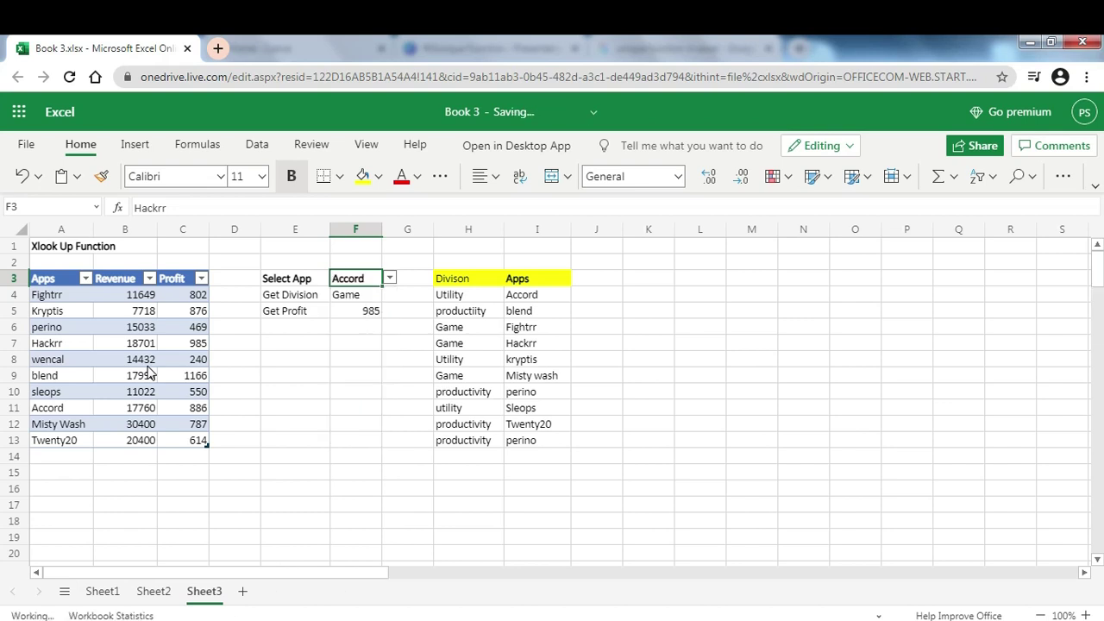
pyautogui.press('Down')
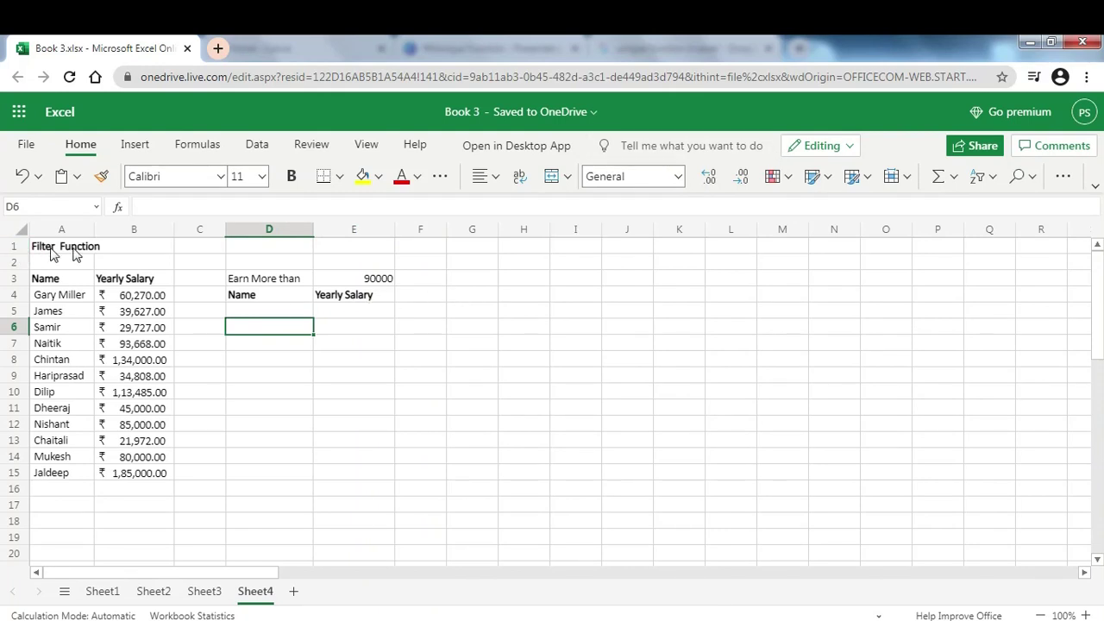
# - Start a FILTER formula in D5 with the name and salary range A4:B15 as its array
pyautogui.press('Up')
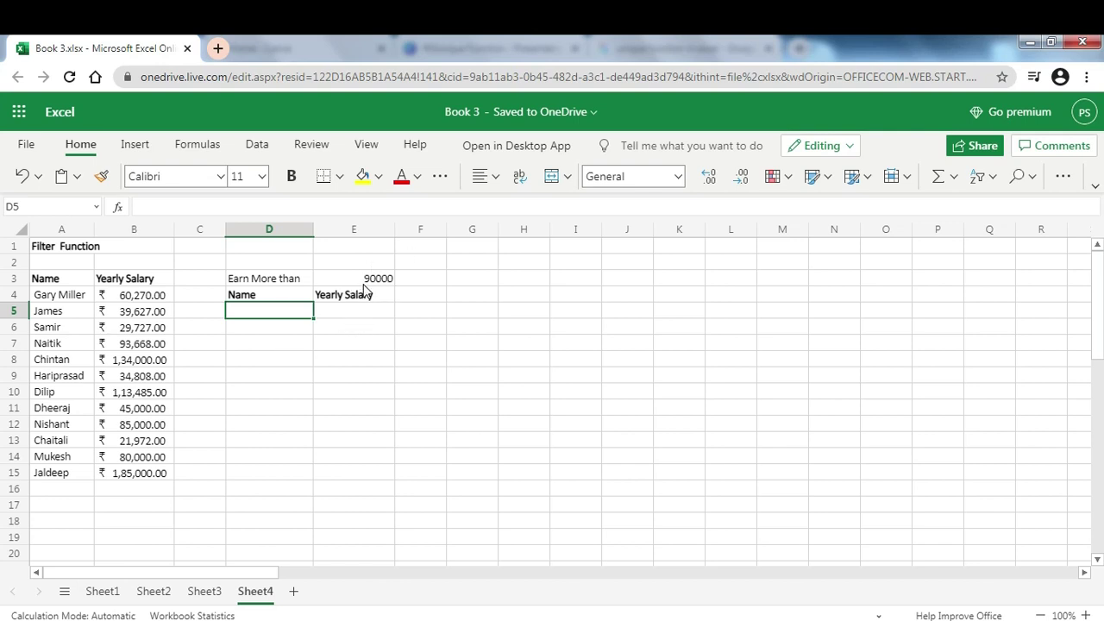
pyautogui.write('=filter')
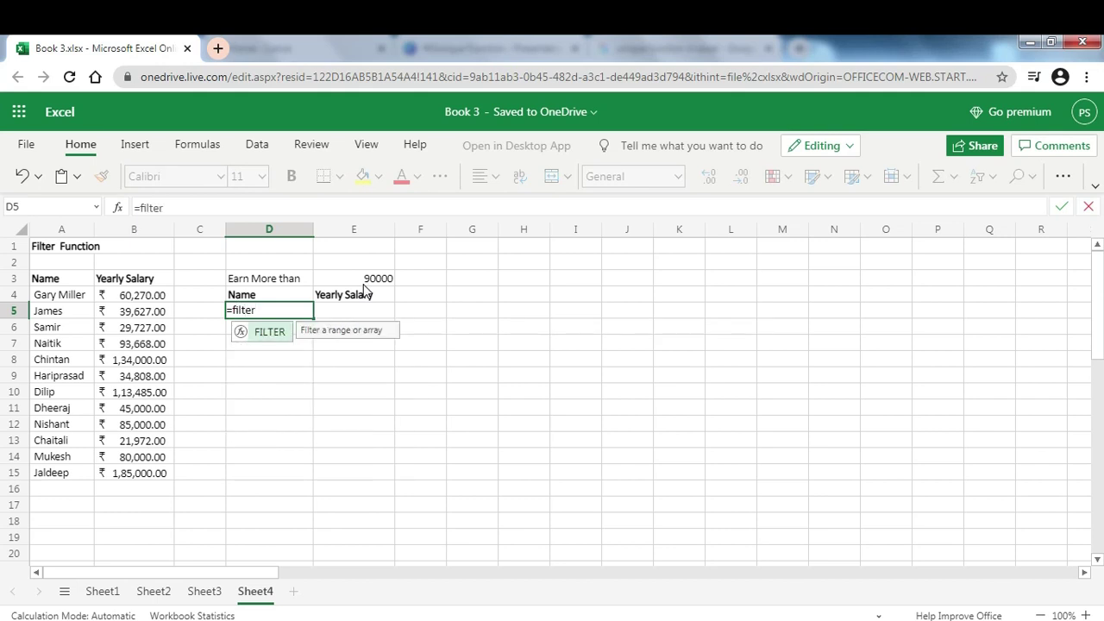
pyautogui.write('(')
pyautogui.click(69, 298)
pyautogui.hotkey('shift', 'Right')
pyautogui.hotkey('ctrl', 'shift', 'Down')
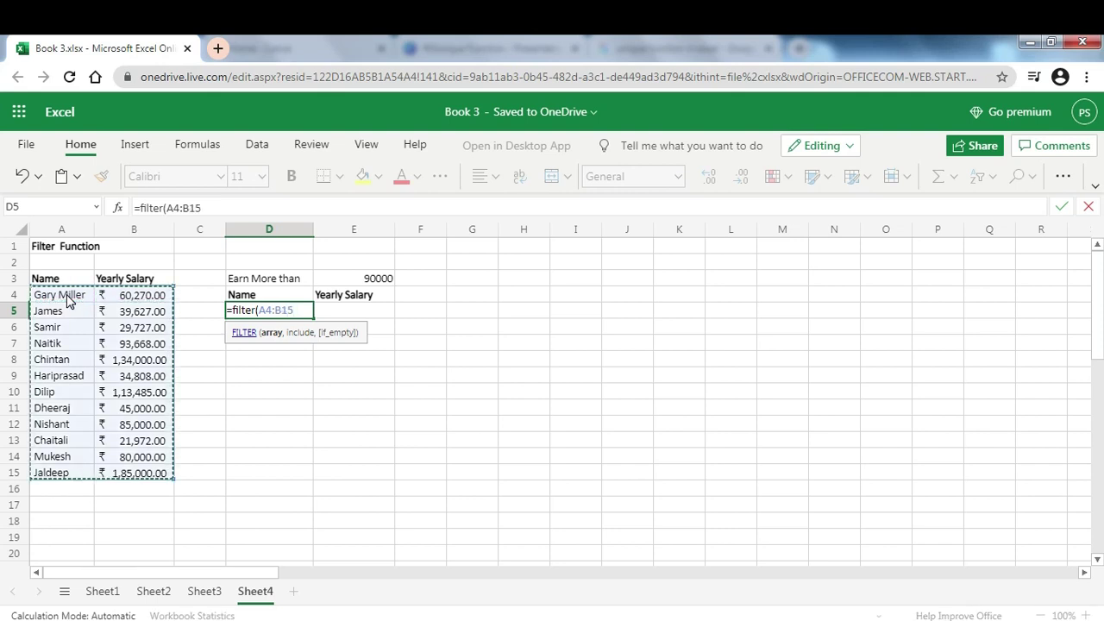
pyautogui.write(',')
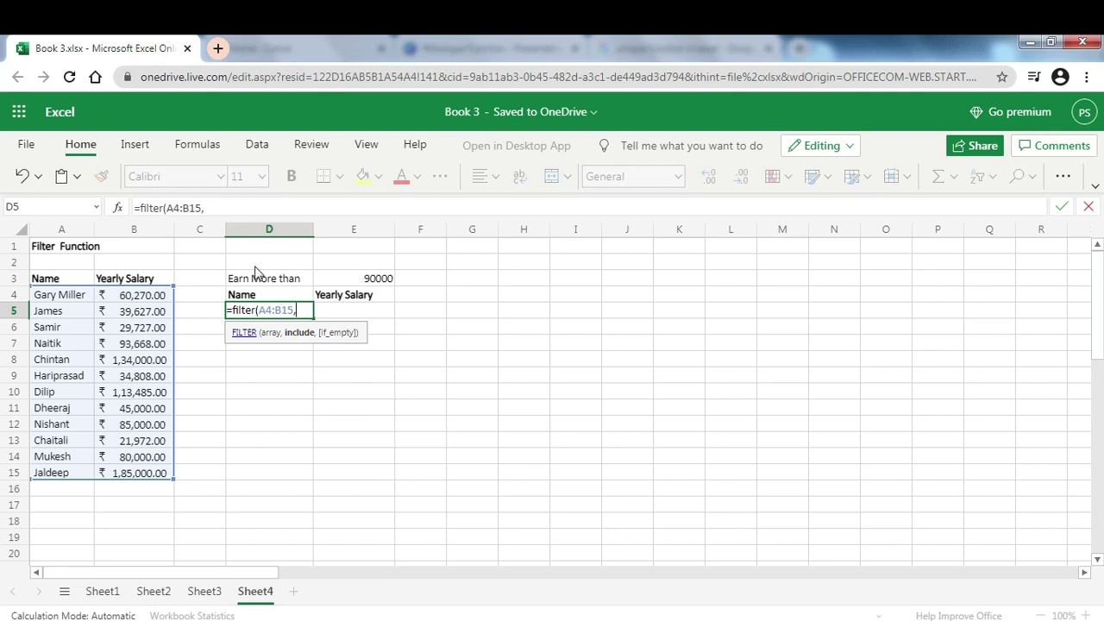
# - Complete the FILTER formula in D5 with the include condition B4:B15>E3
pyautogui.click(144, 296)
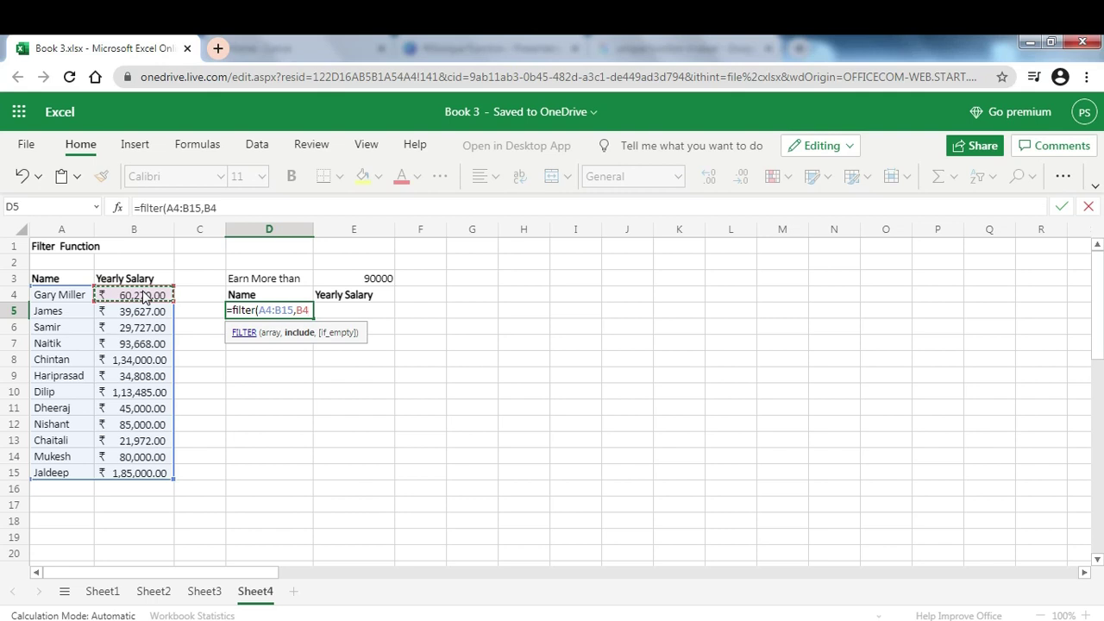
pyautogui.hotkey('ctrl', 'shift', 'Down')
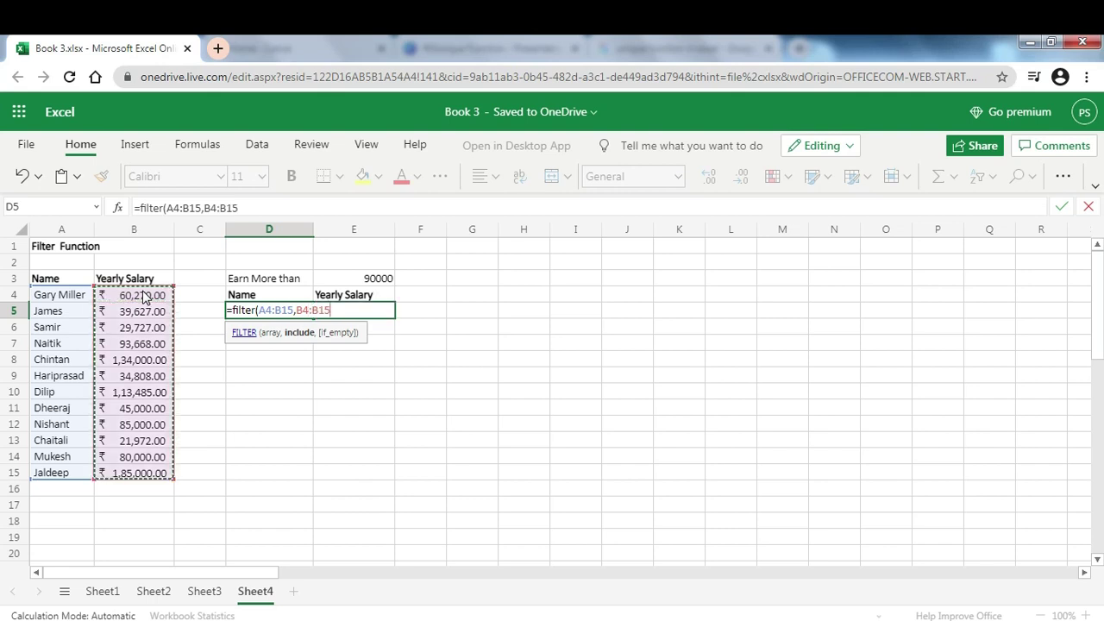
pyautogui.write('>')
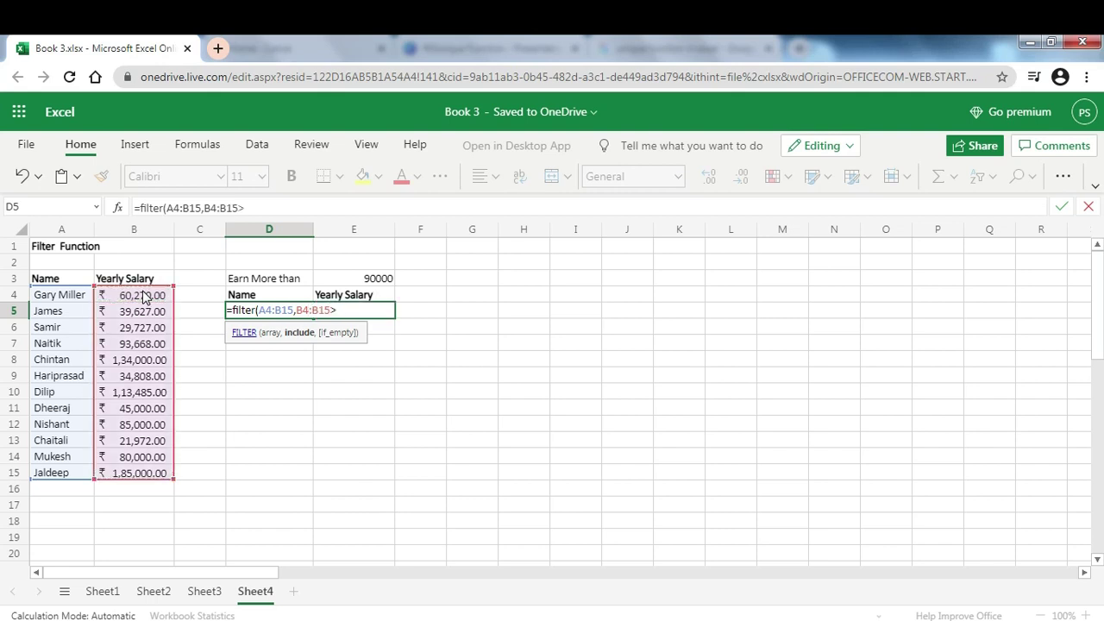
pyautogui.click(350, 276)
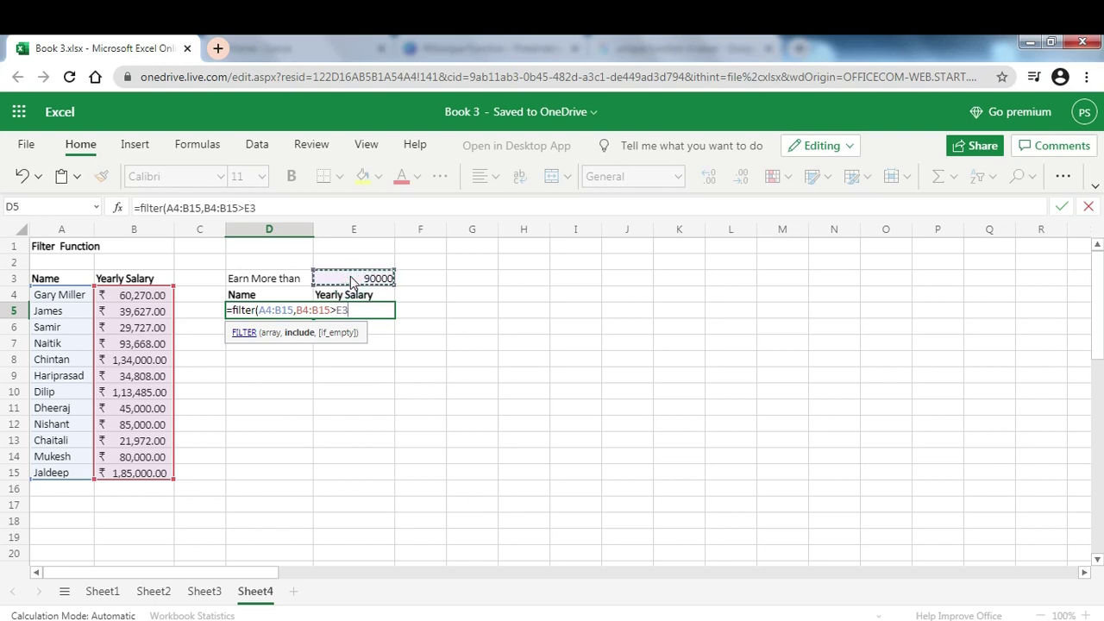
pyautogui.write(')')
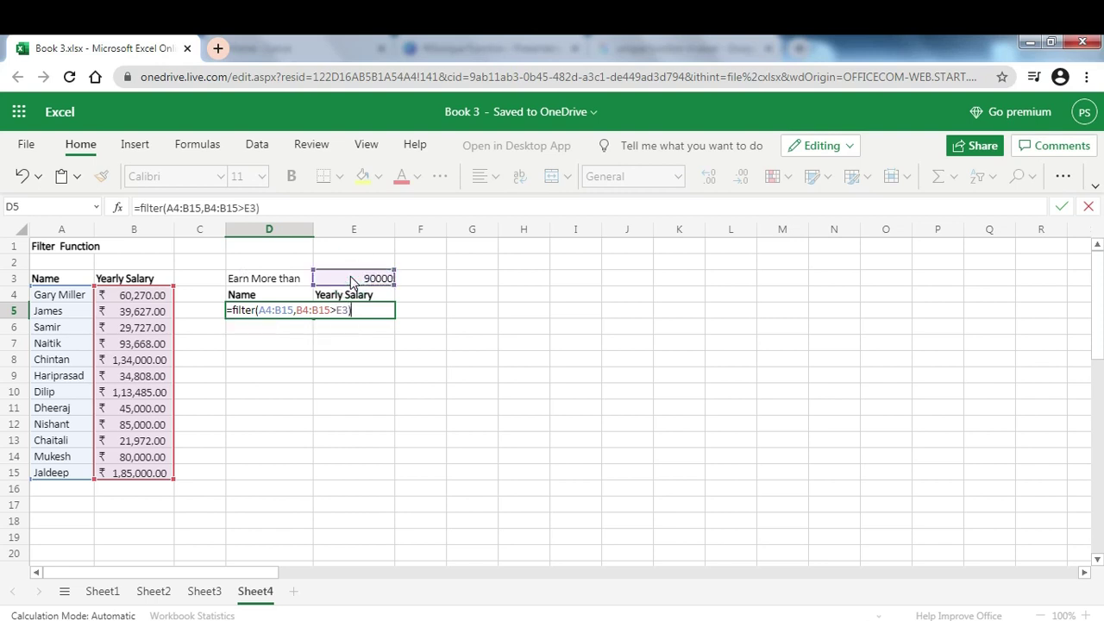
pyautogui.press('Return')
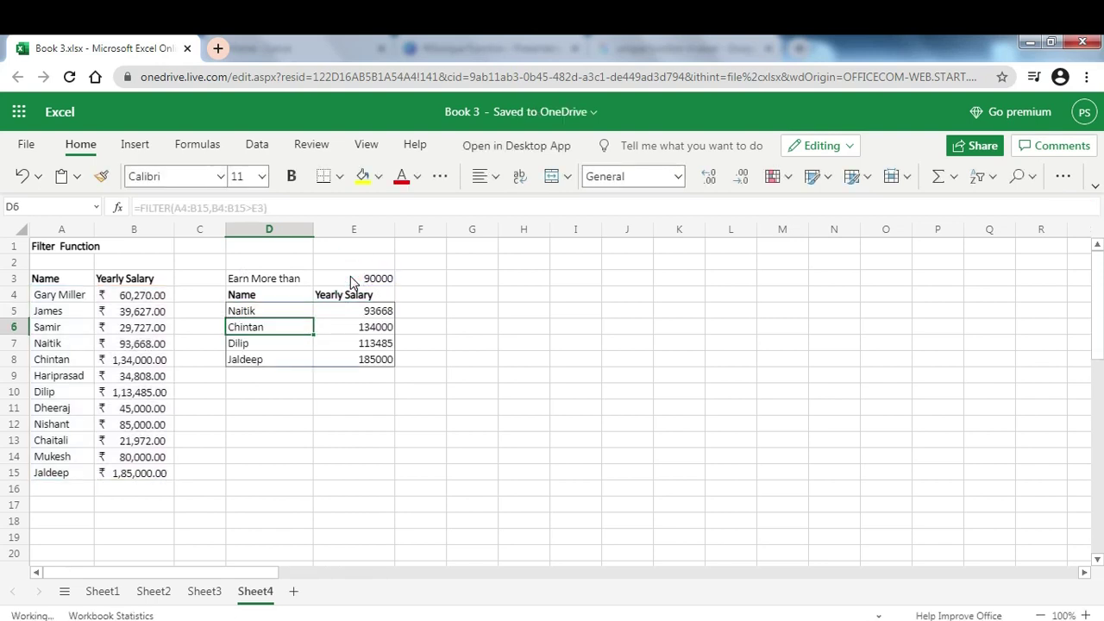
# - Copy the rupee accounting format from salary cell B6 onto the range E4:E15 with Format Painter
pyautogui.press('Right')
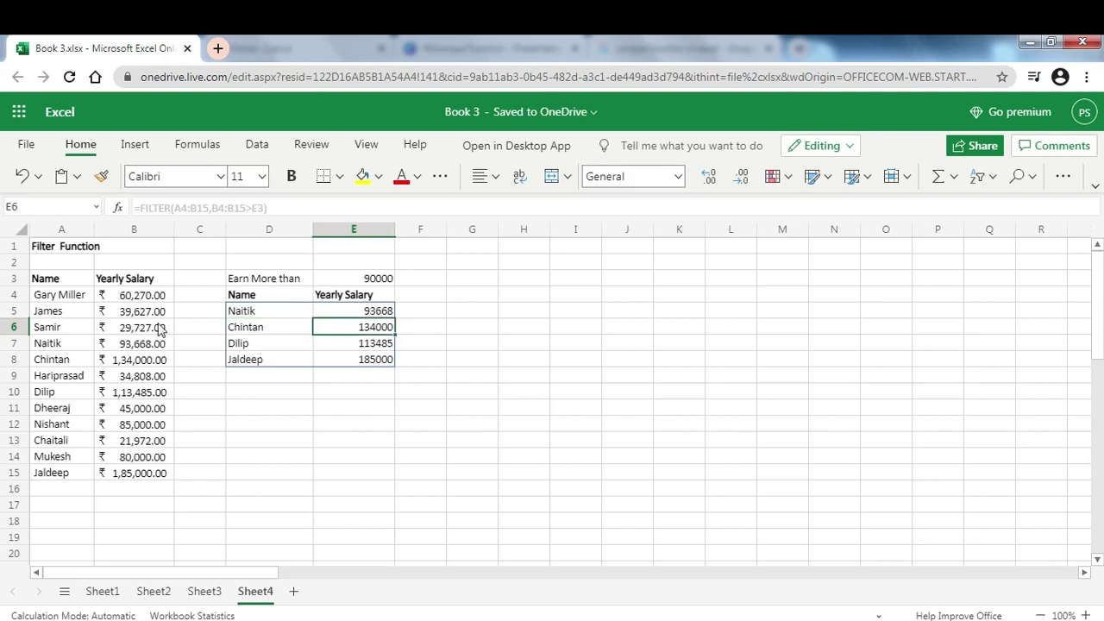
pyautogui.click(103, 328)
pyautogui.click(101, 176)
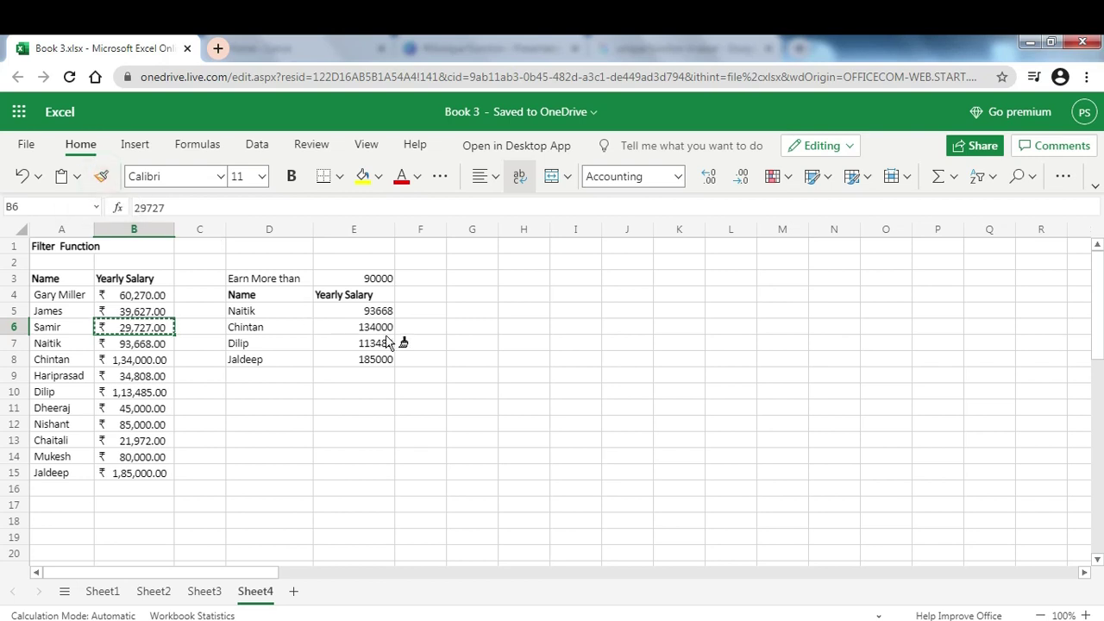
pyautogui.moveTo(355, 295)
pyautogui.mouseDown()
pyautogui.moveTo(362, 402)
pyautogui.moveTo(352, 480)
pyautogui.mouseUp()
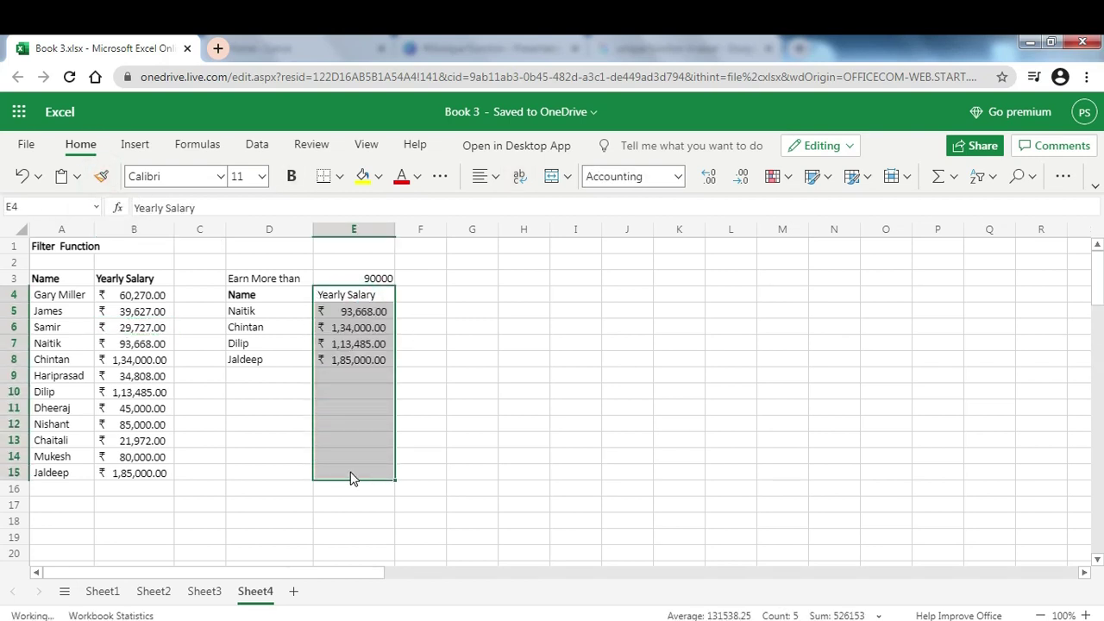
pyautogui.click(357, 361)
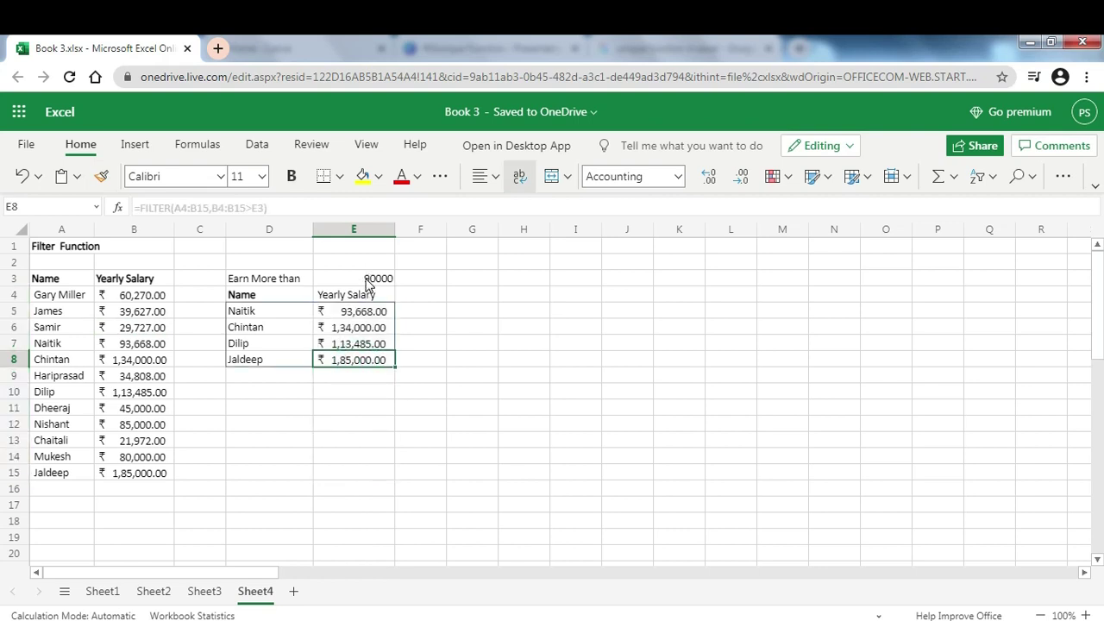
# - Set the "Earn More than" threshold in E3 to 30000
pyautogui.click(366, 279)
pyautogui.write('30000')
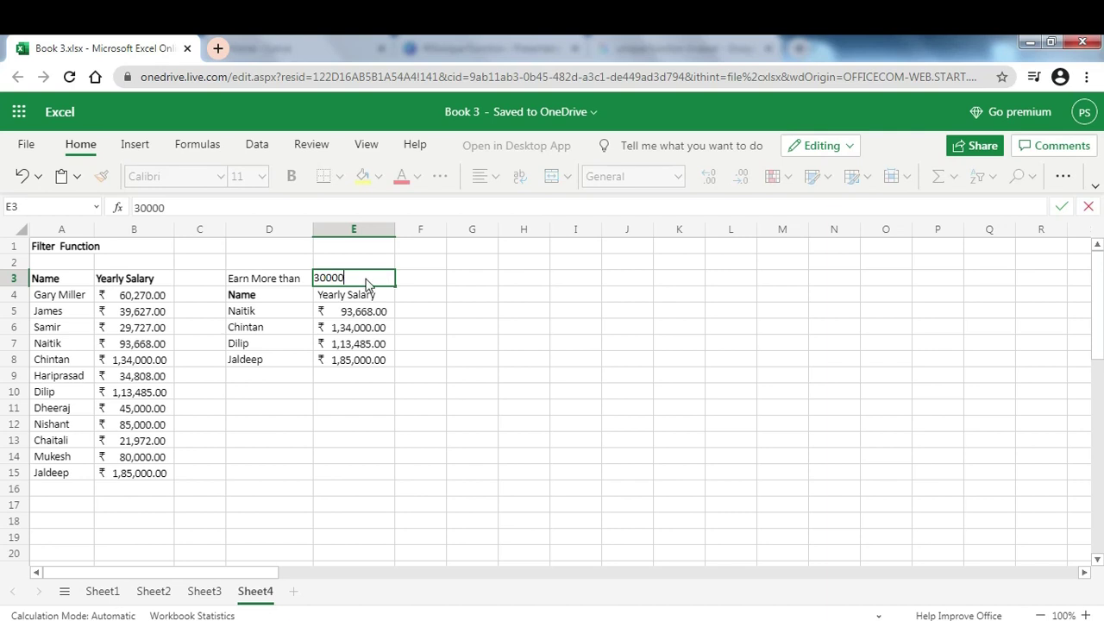
pyautogui.press('Return')
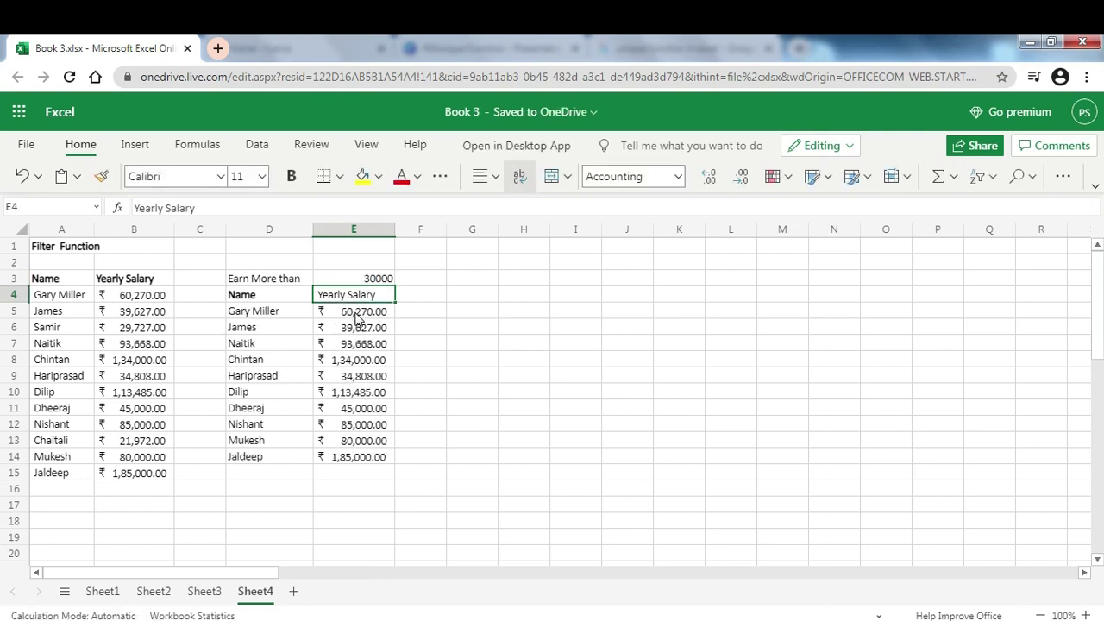
# - Wrap the FILTER formula in D5 in a SORT function with sort index 2 and sort order -1
pyautogui.click(291, 316)
pyautogui.doubleClick(292, 315)
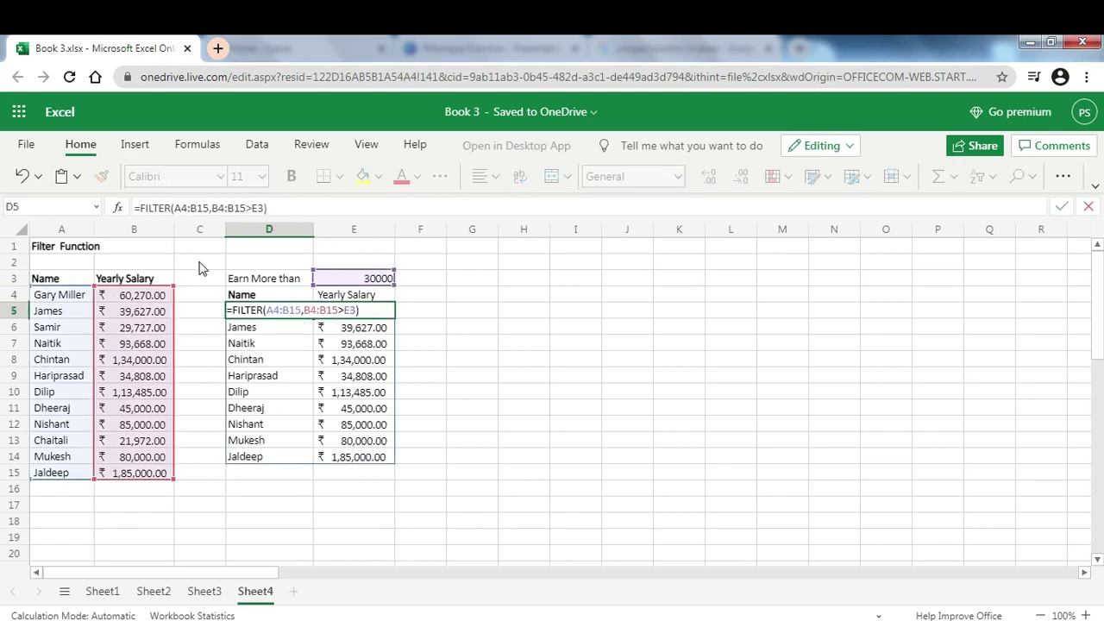
pyautogui.click(142, 207)
pyautogui.write('sort')
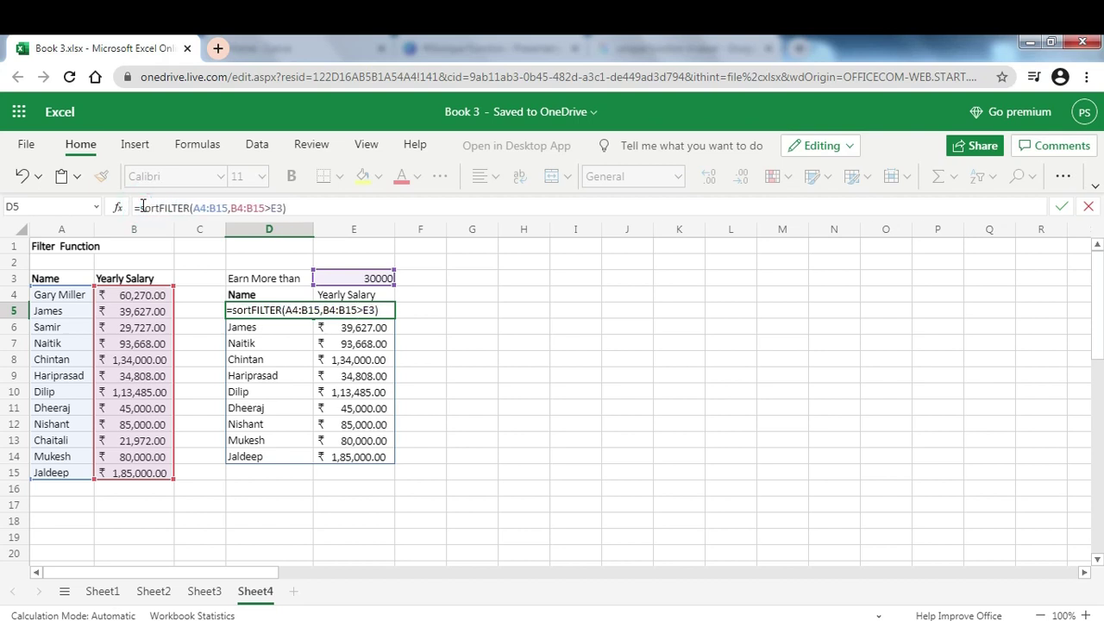
pyautogui.write('(')
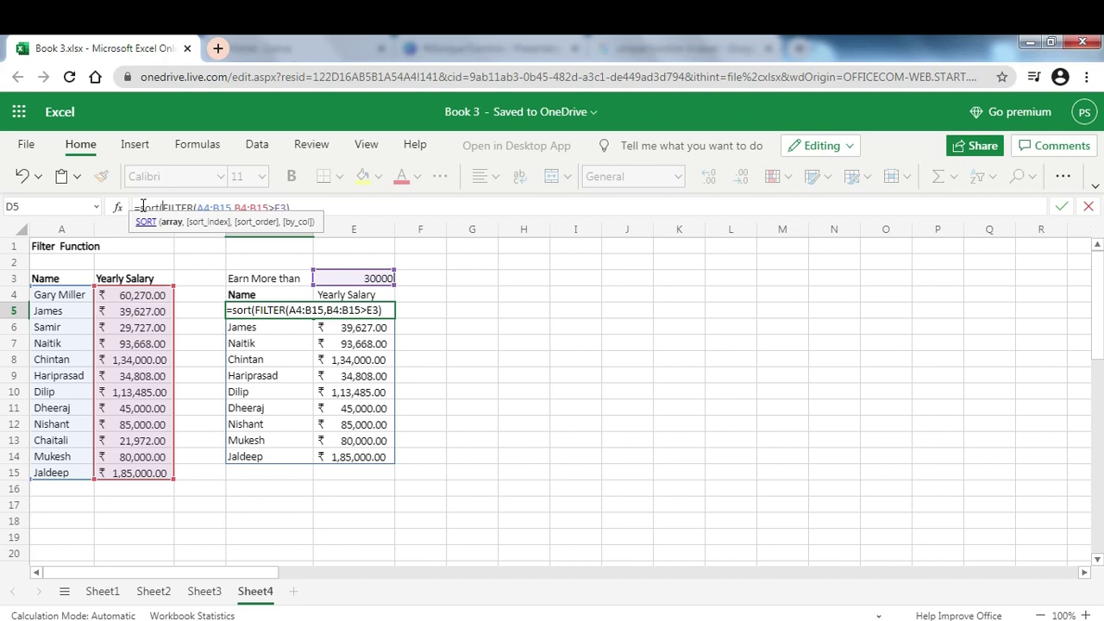
pyautogui.click(318, 203)
pyautogui.write(',')
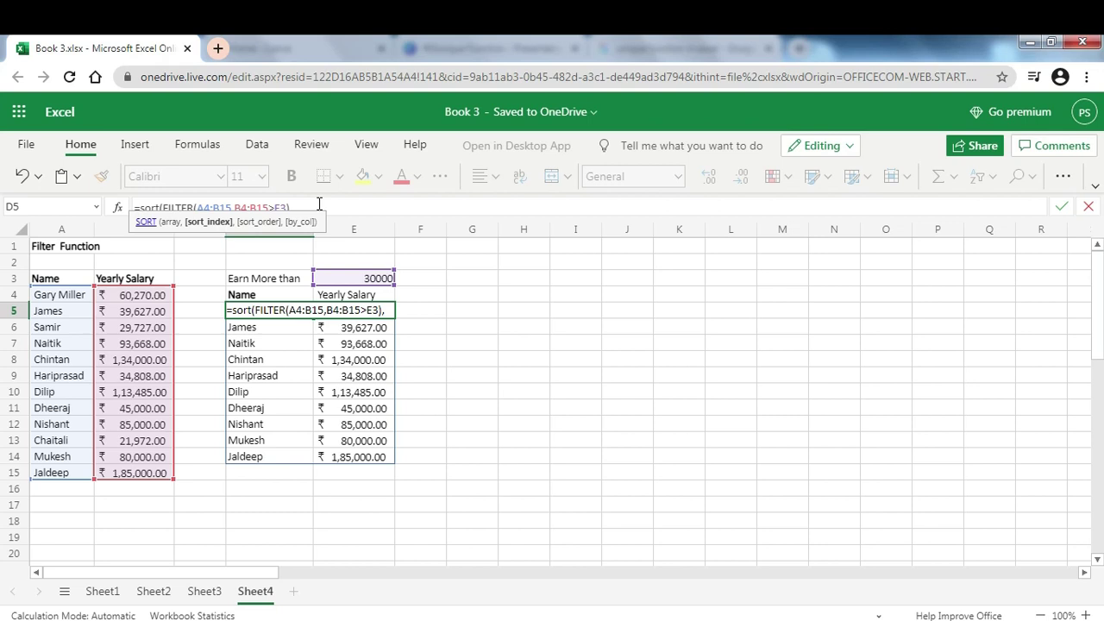
pyautogui.write('2,-1')
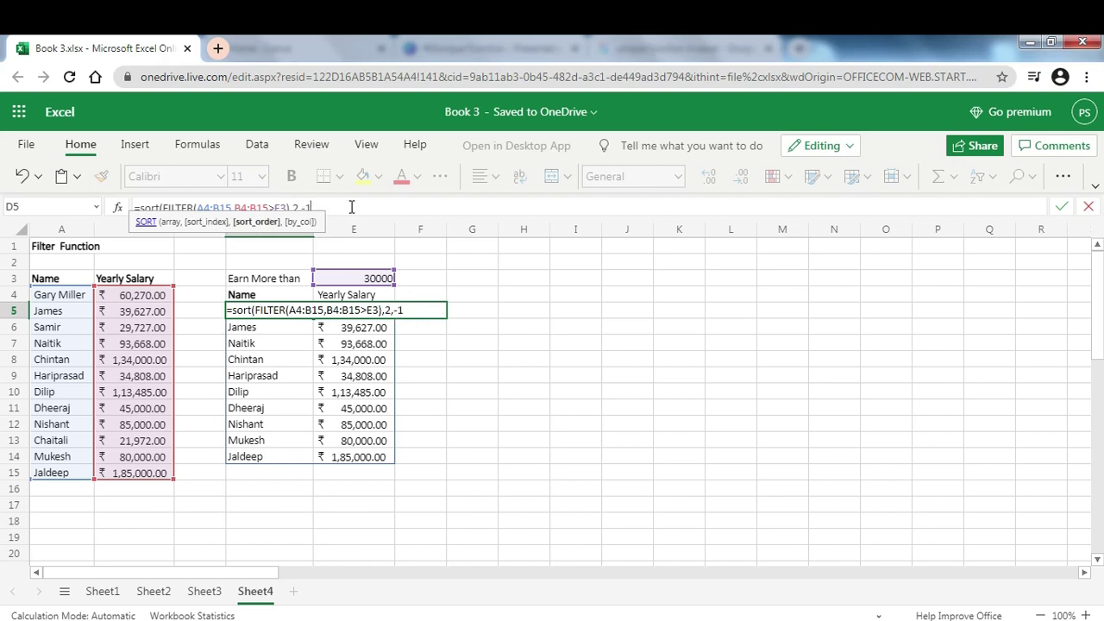
pyautogui.write(')')
pyautogui.press('Return')
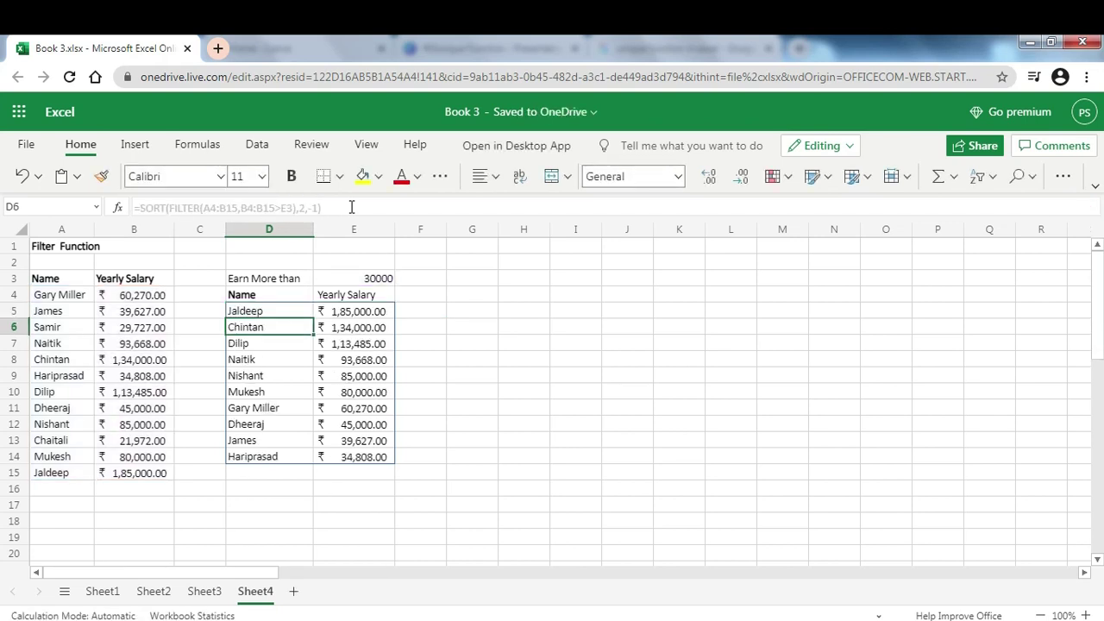
# - Set the yearly salary in source cell B5 to 70000
pyautogui.press('Up')
pyautogui.press('Right')
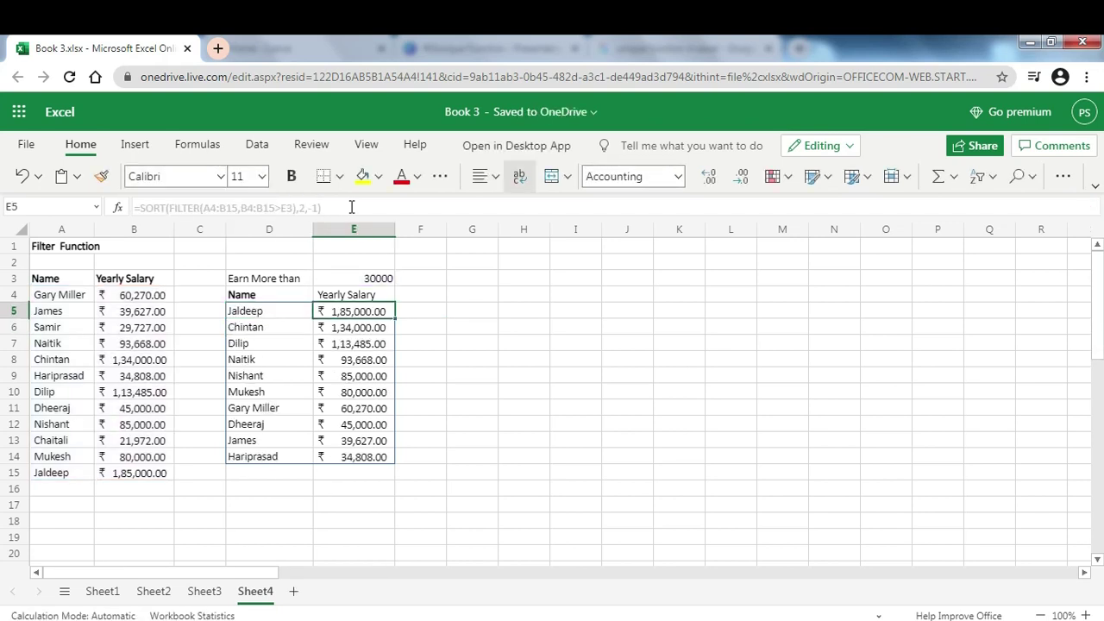
pyautogui.press('Left')
pyautogui.press('Left')
pyautogui.press('Left')
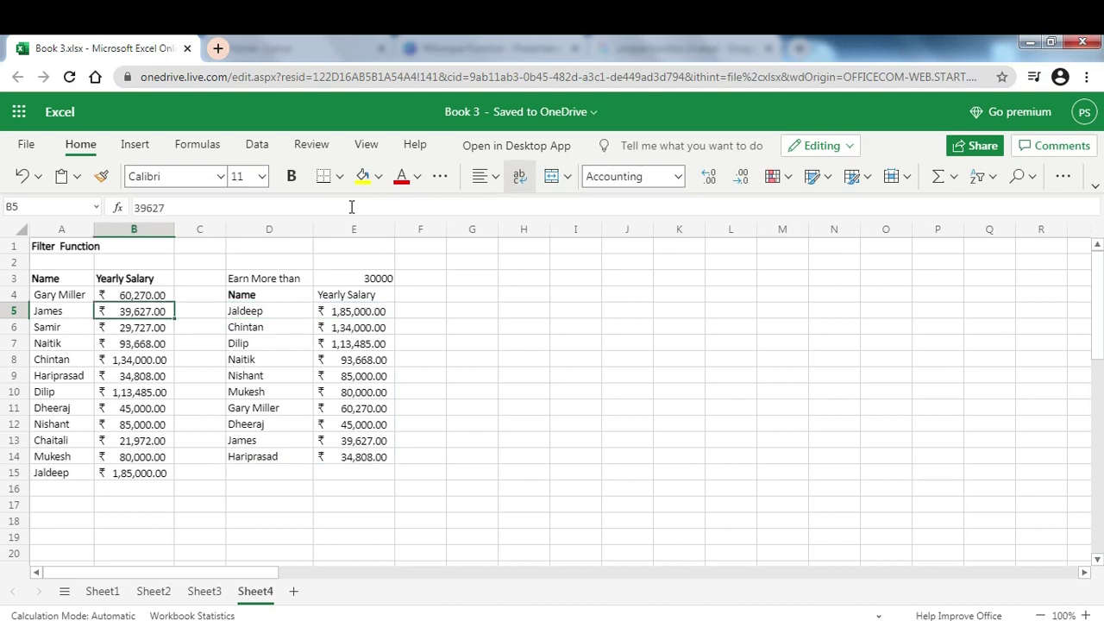
pyautogui.write('70000')
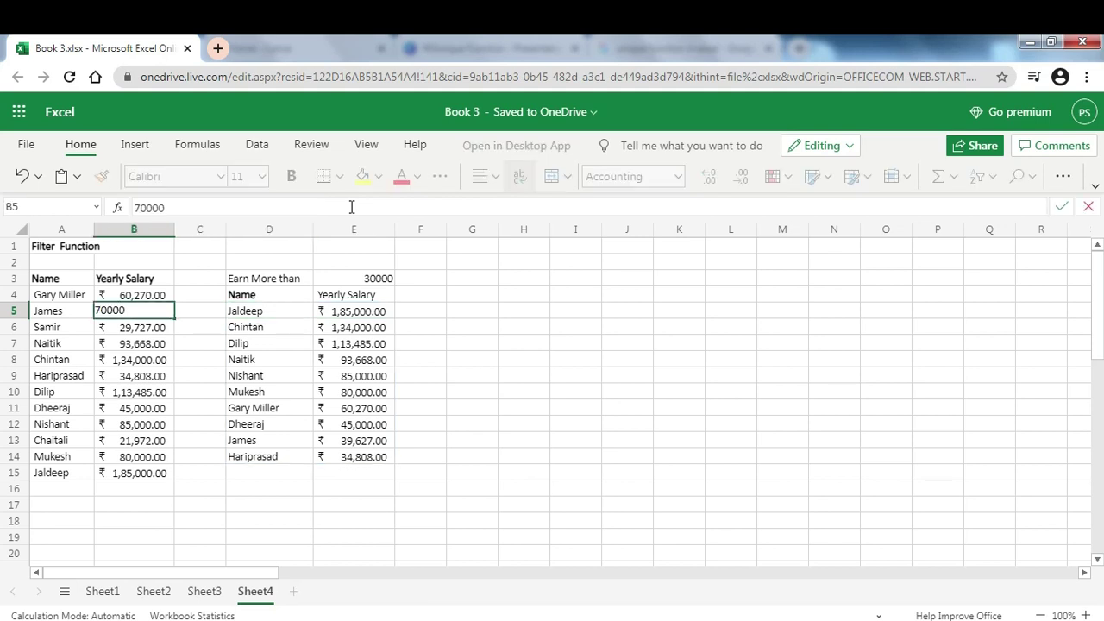
pyautogui.press('Return')
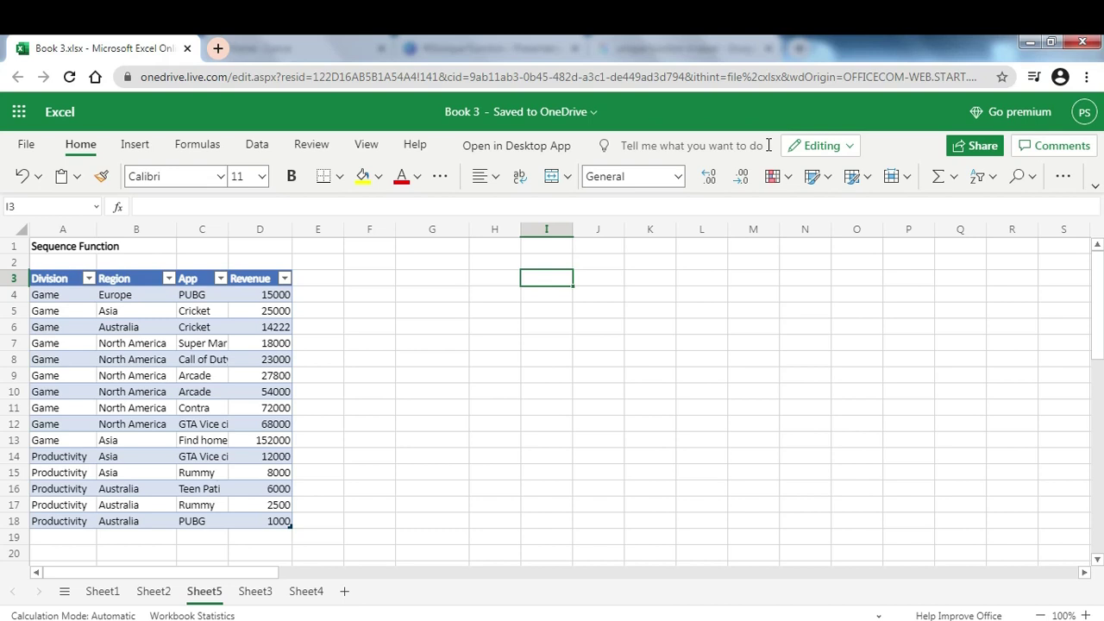
# - Enter a SEQUENCE formula with 10 rows in cell I3 of the Sequence Function sheet
pyautogui.write('=seq')
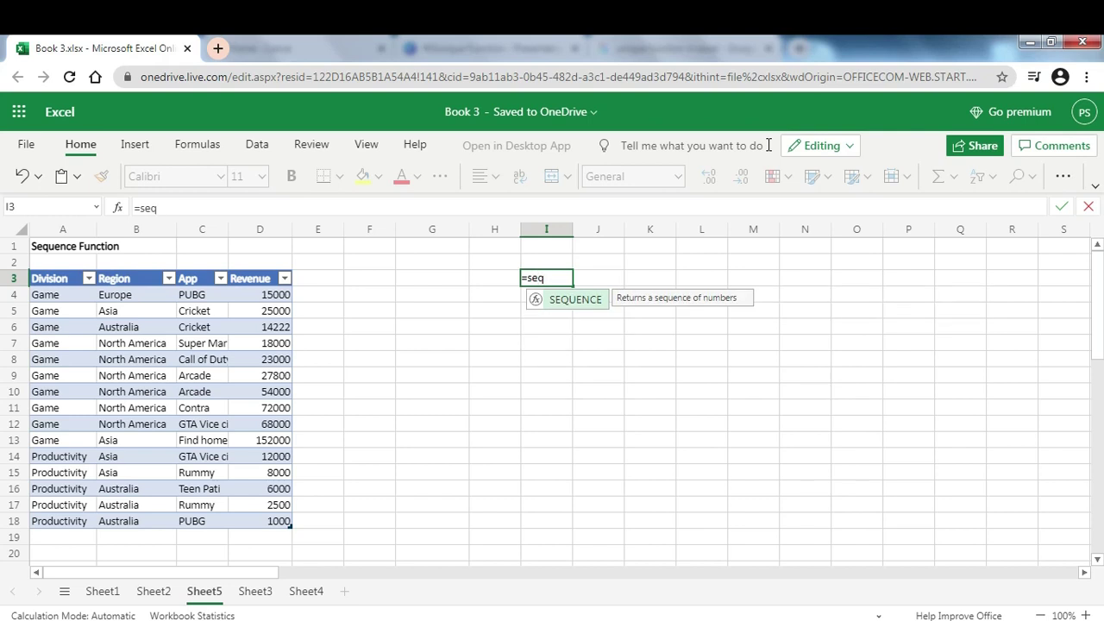
pyautogui.press('Tab')
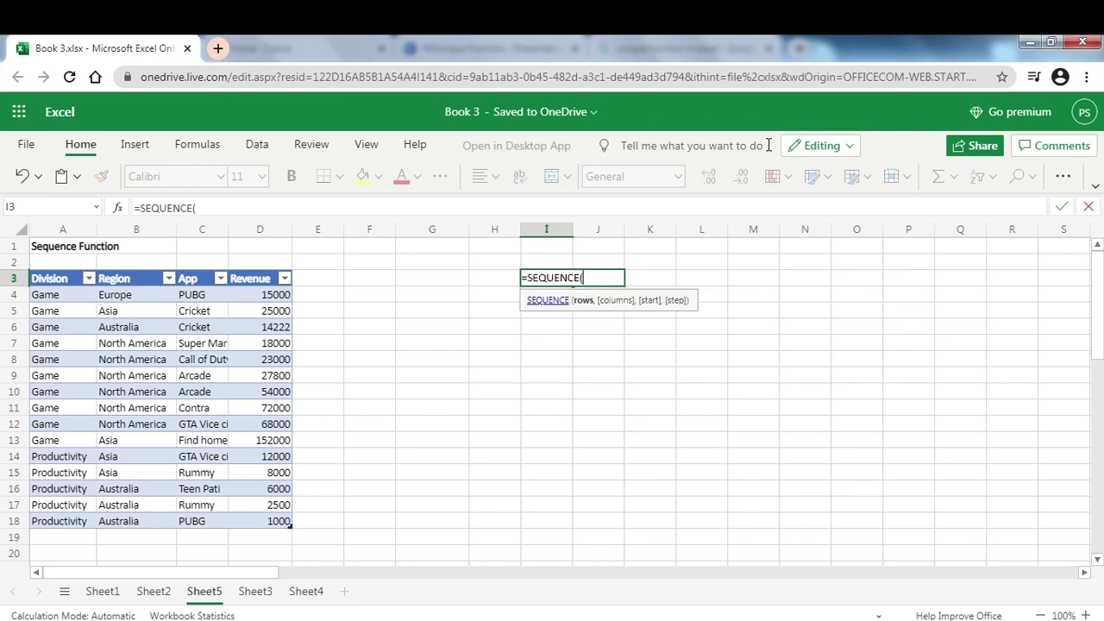
pyautogui.write('10)')
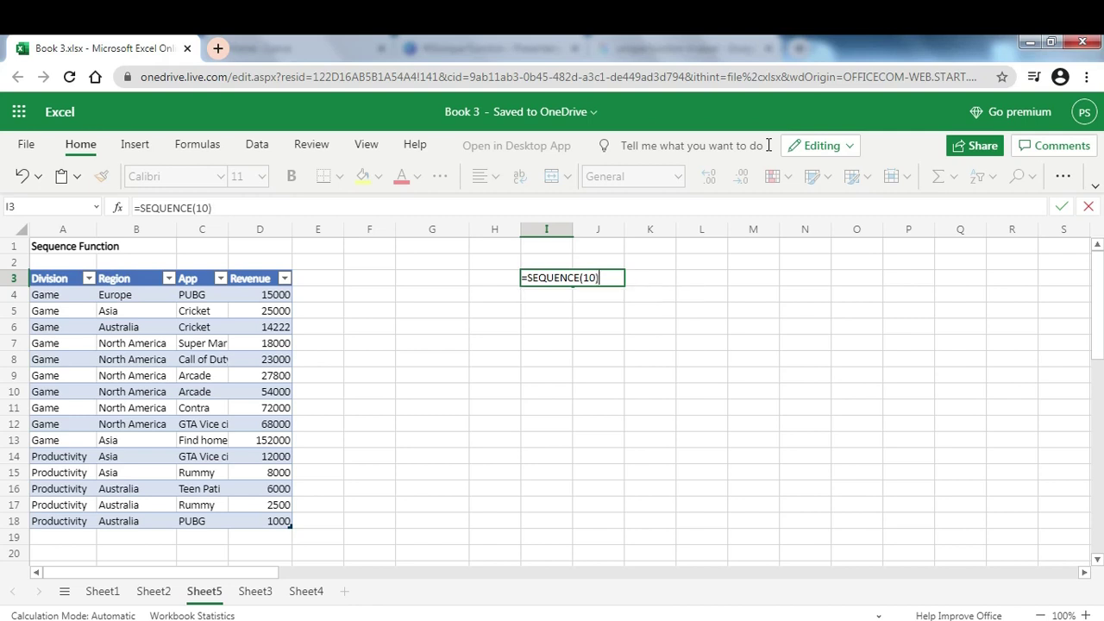
pyautogui.press('Return')
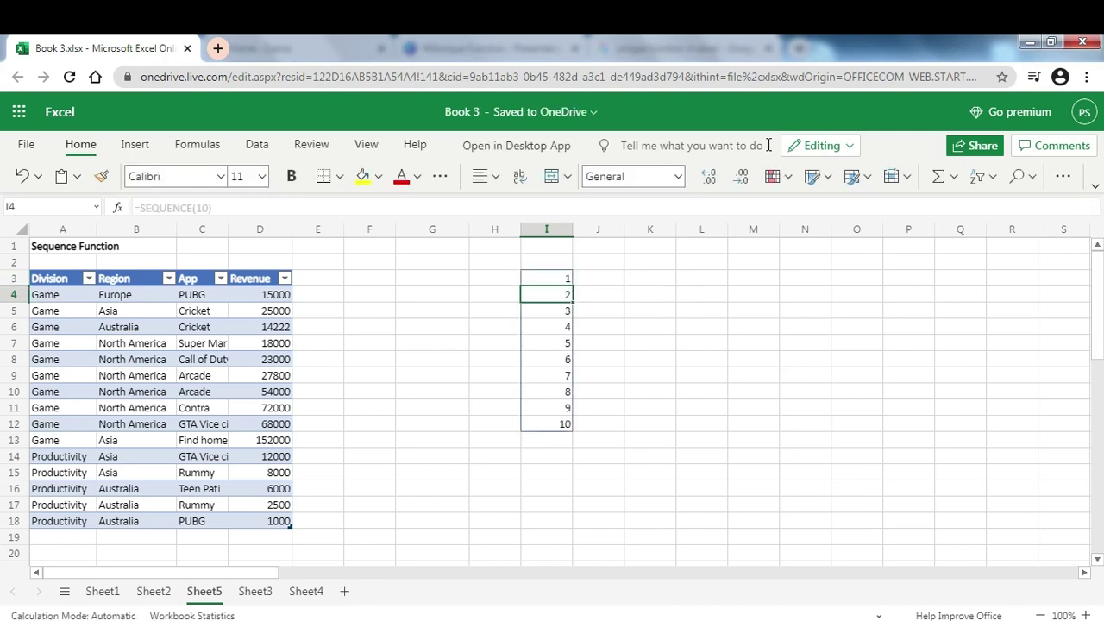
# - Extend the SEQUENCE formula in I3 to 10 rows and 2 columns, starting at 2 with a step of 3
pyautogui.press('Up')
pyautogui.press('F2')
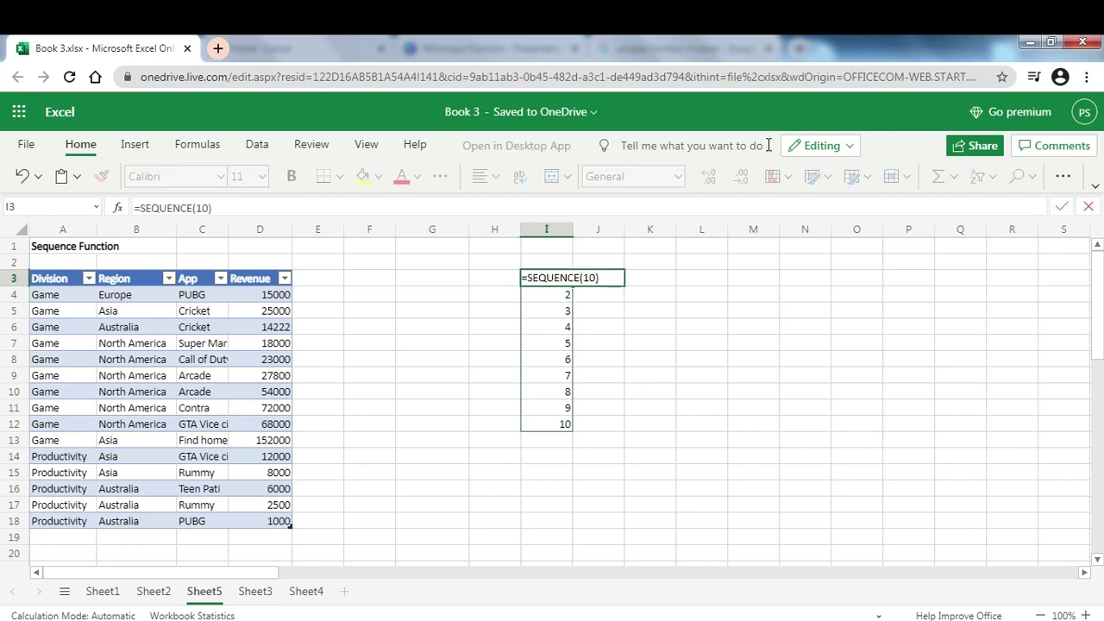
pyautogui.press('Left')
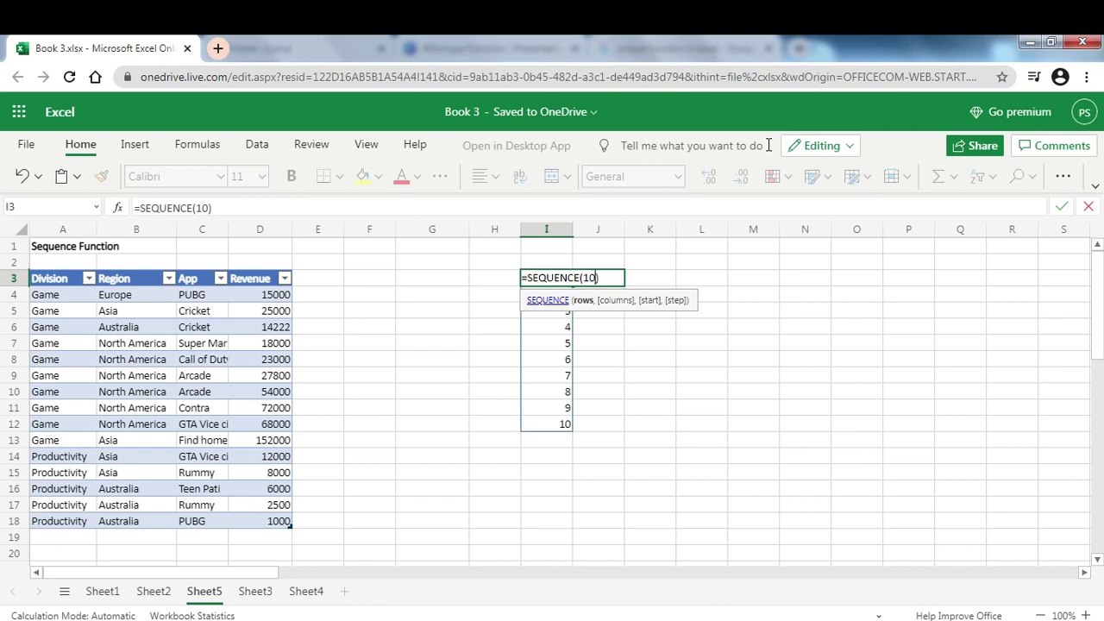
pyautogui.write(',2')
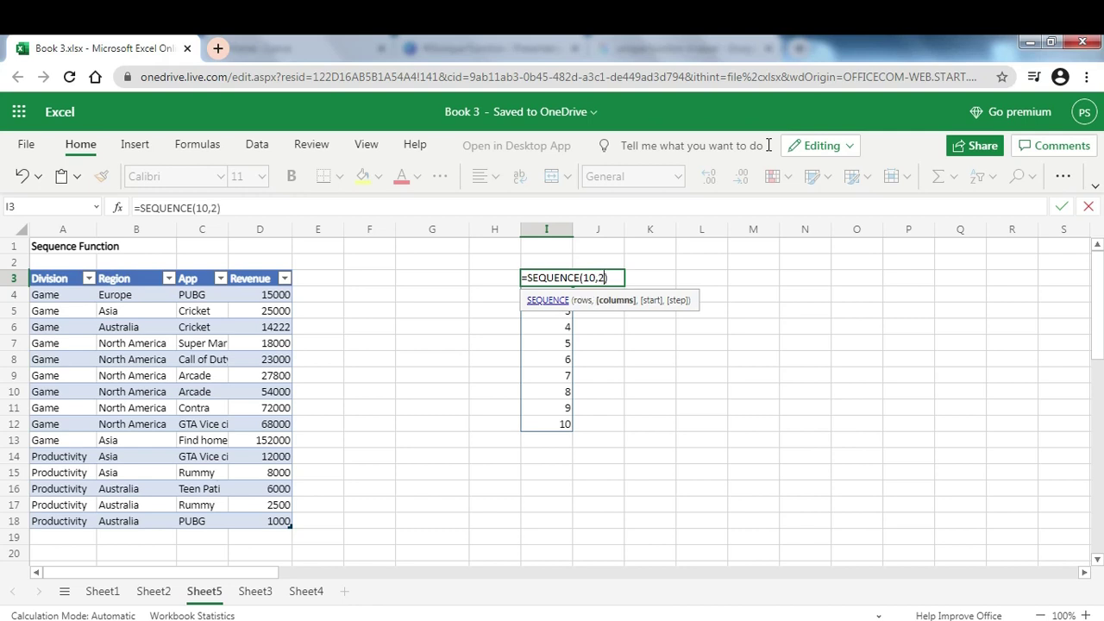
pyautogui.write(',')
pyautogui.write('2,')
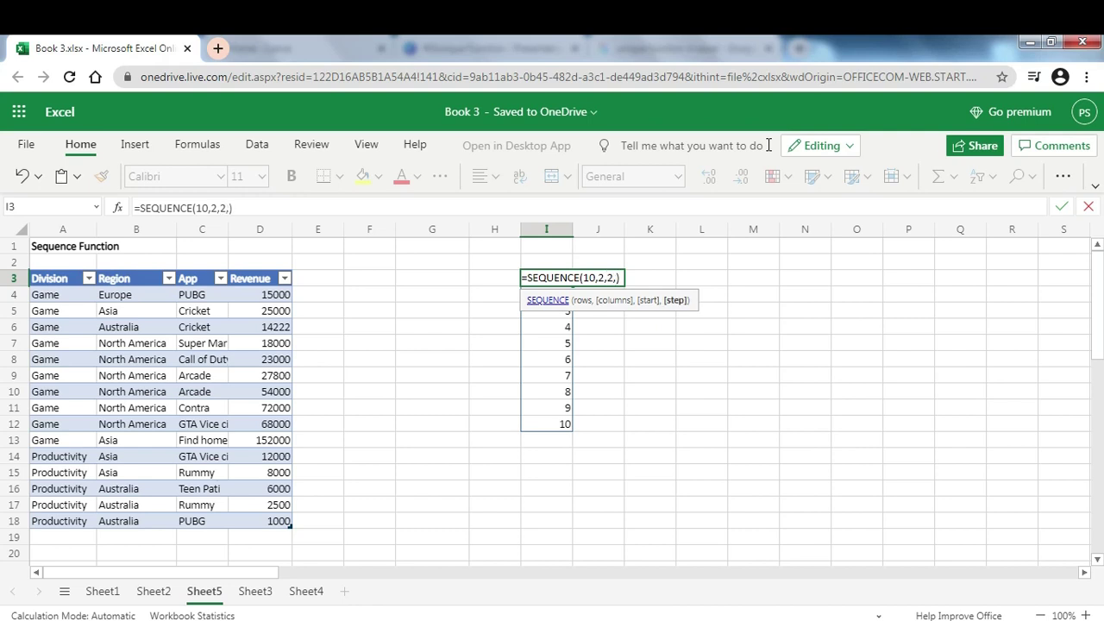
pyautogui.write('3')
pyautogui.hotkey('ctrl', 'Return')
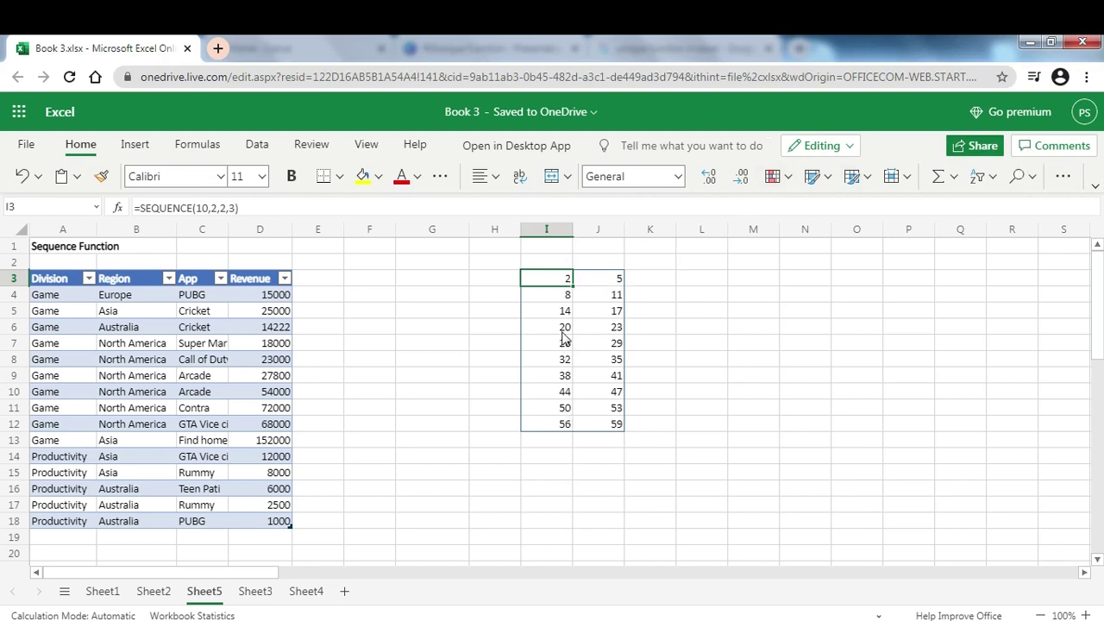
# - Enter a UNIQUE formula in G3 that lists the distinct regions from B4:B18
pyautogui.press('Left')
pyautogui.press('Left')
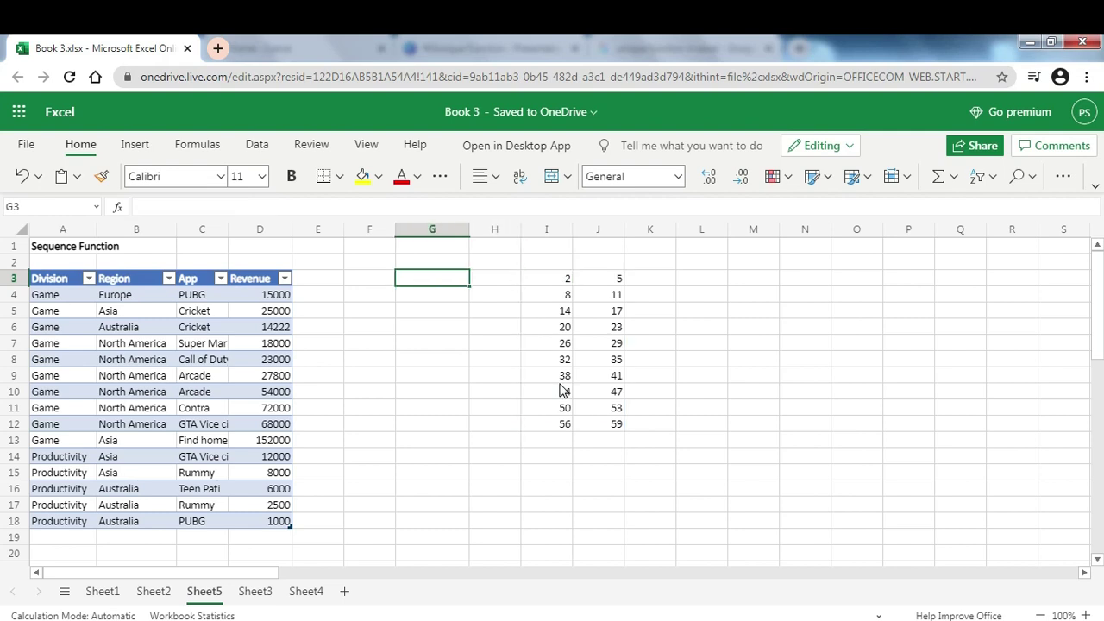
pyautogui.press('Left')
pyautogui.press('Right')
pyautogui.write('=uni')
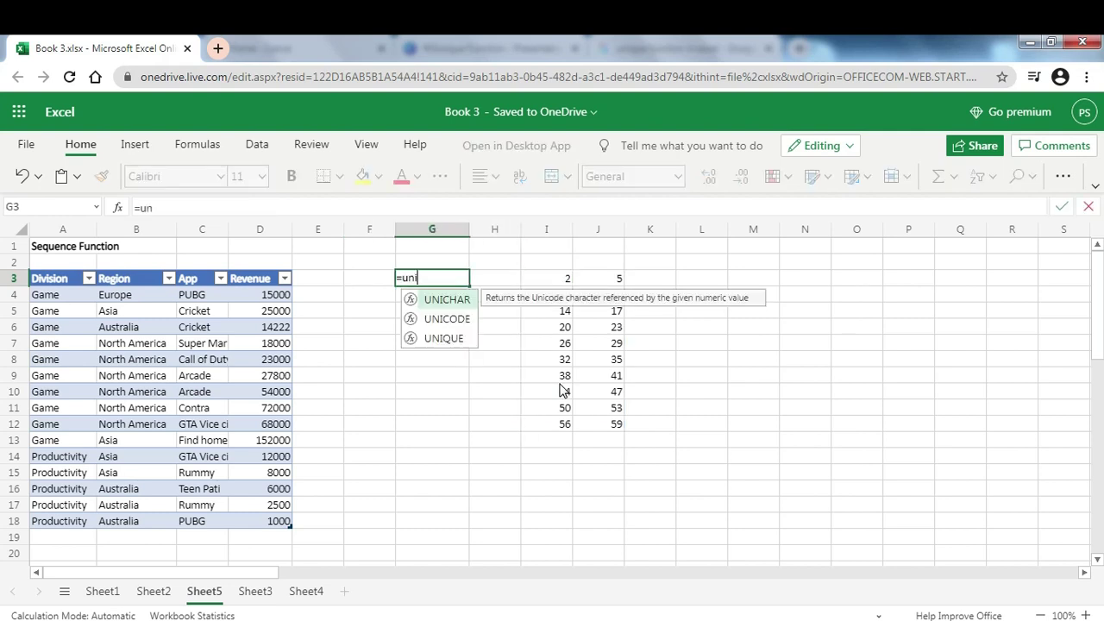
pyautogui.write('que(')
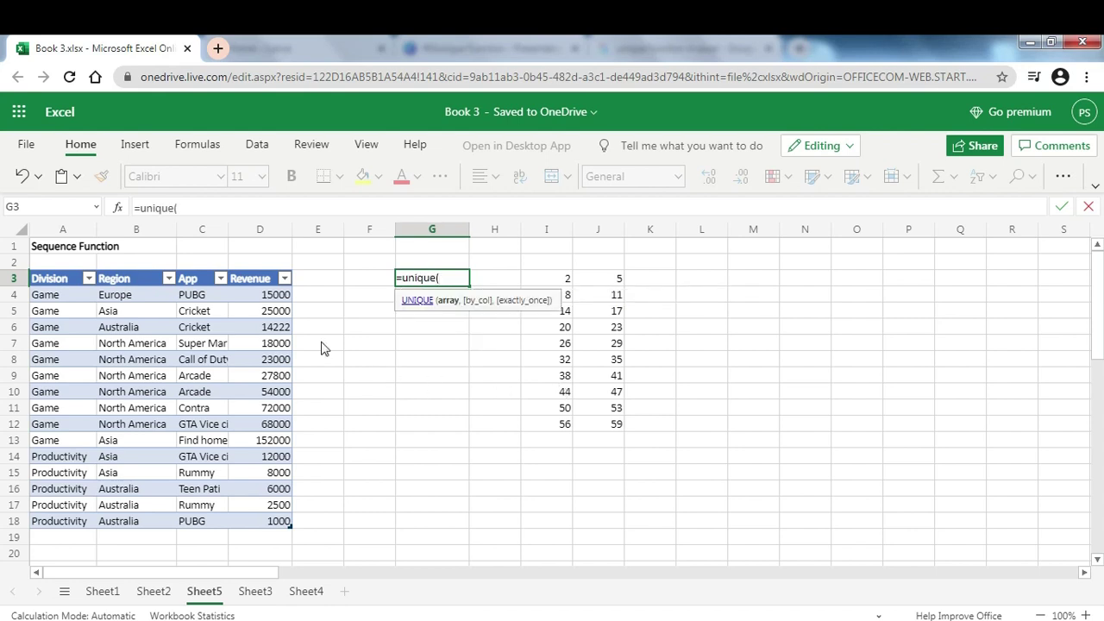
pyautogui.click(118, 300)
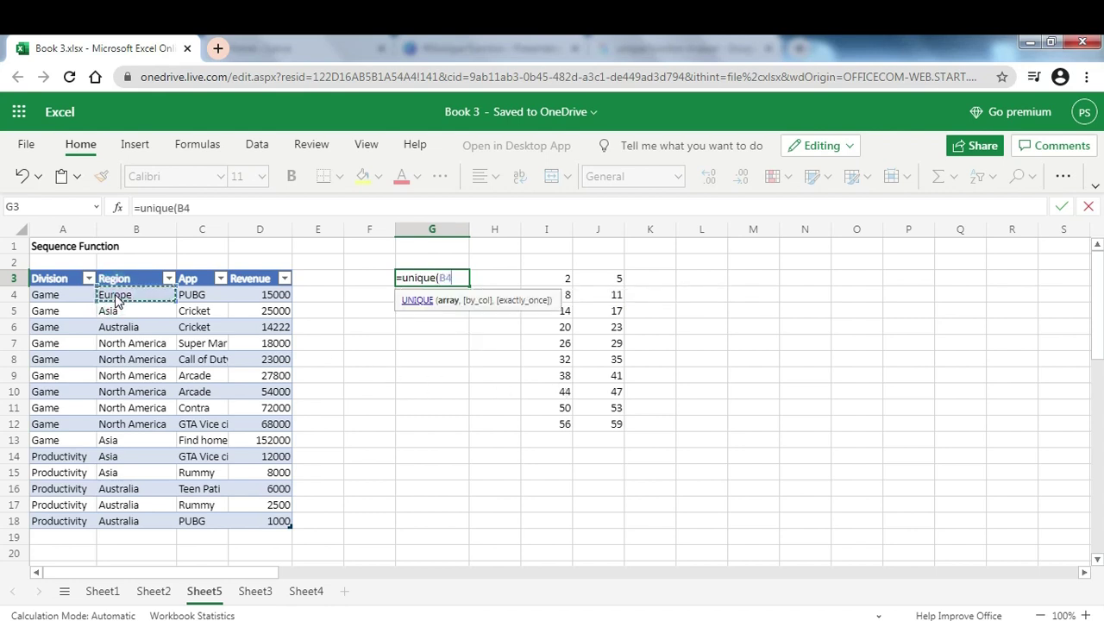
pyautogui.hotkey('ctrl', 'shift', 'Down')
pyautogui.write(')')
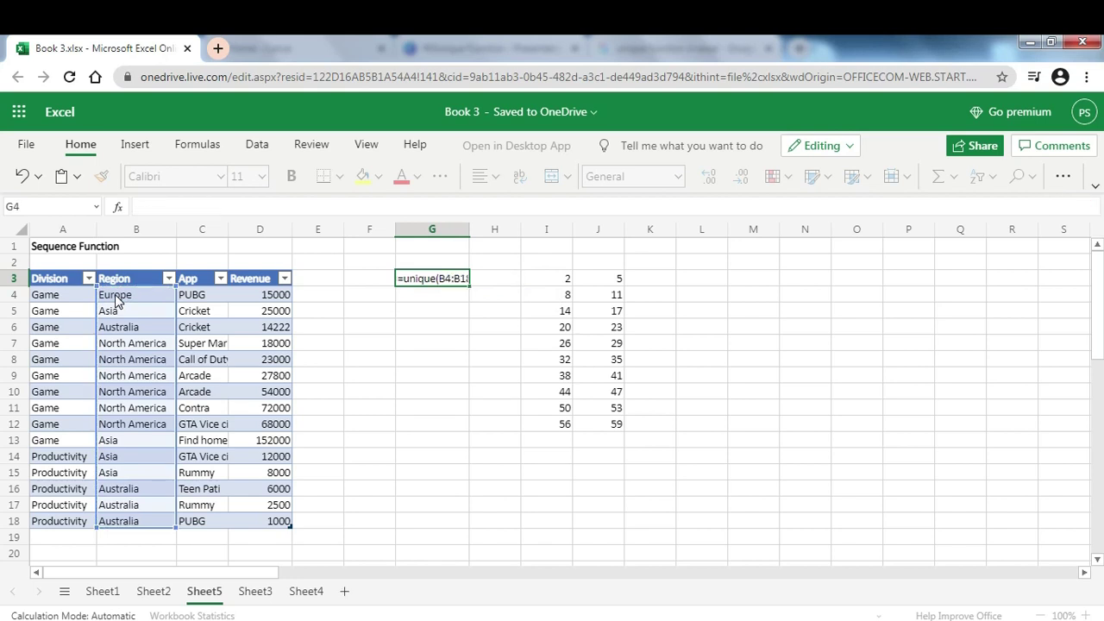
pyautogui.press('Return')
# - Number the unique list from F3 with a SEQUENCE formula whose row count is COUNTA of the spilled range G3#
pyautogui.press('Up')
pyautogui.press('Left')
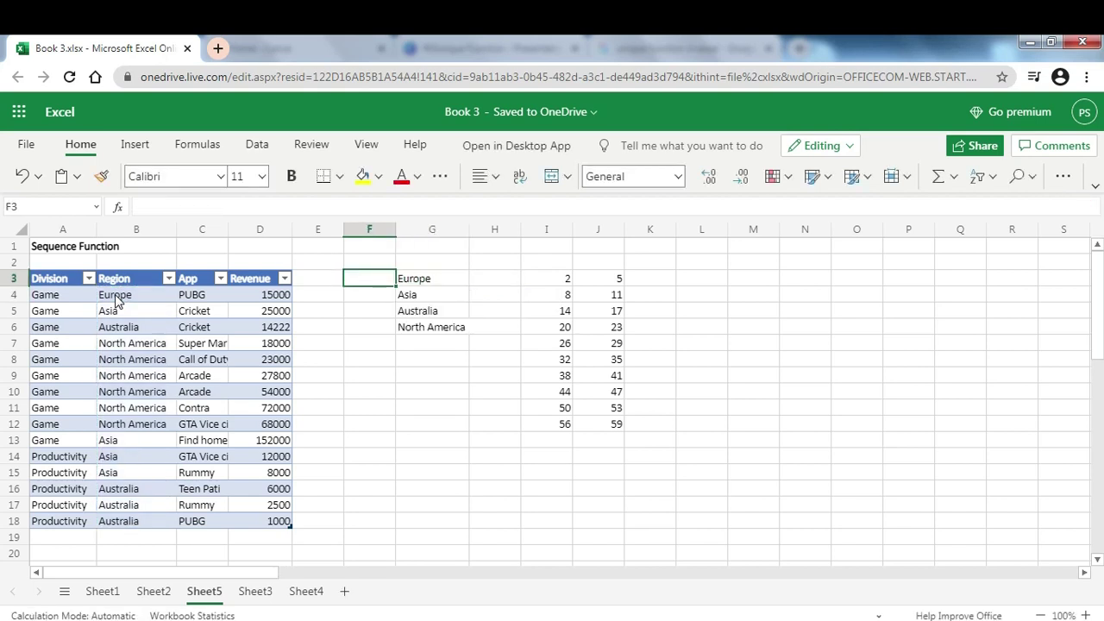
pyautogui.write('=se')
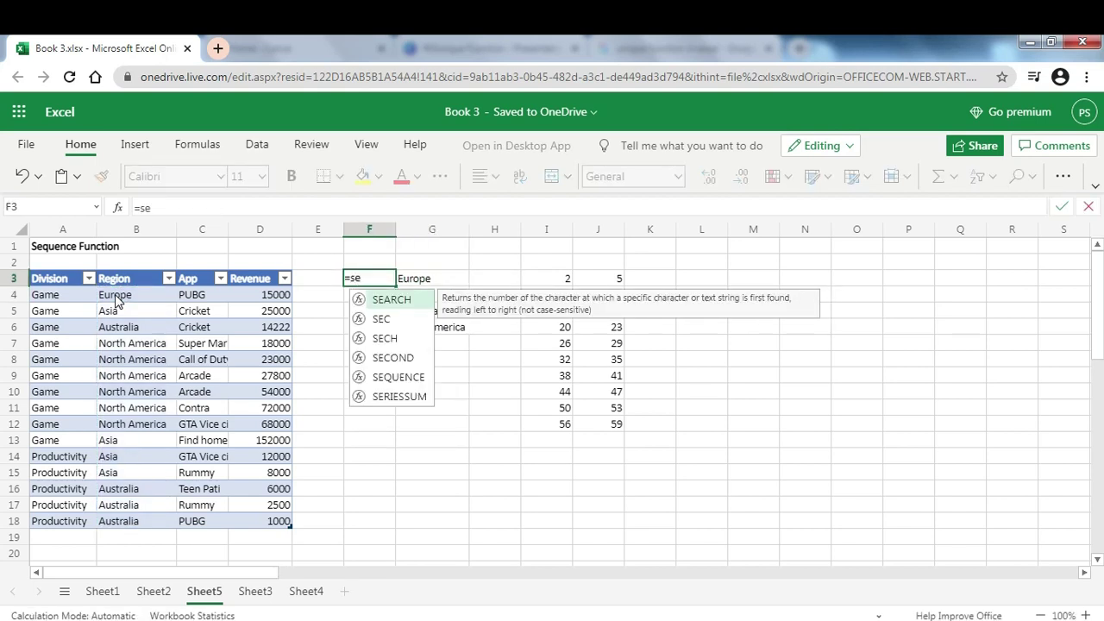
pyautogui.write('qu(')
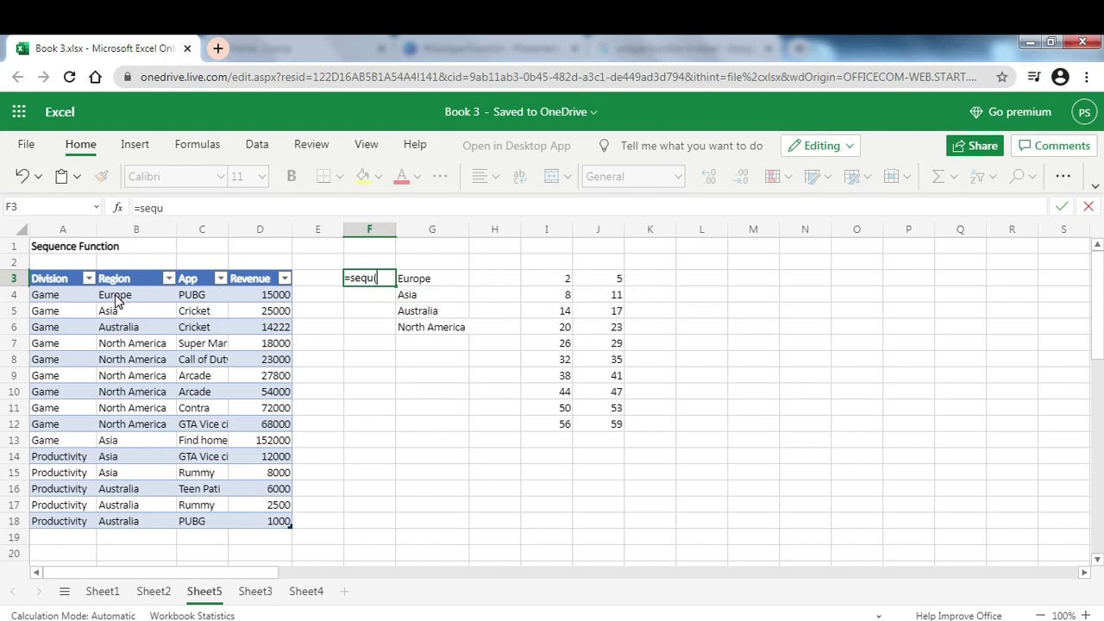
pyautogui.press('BackSpace')
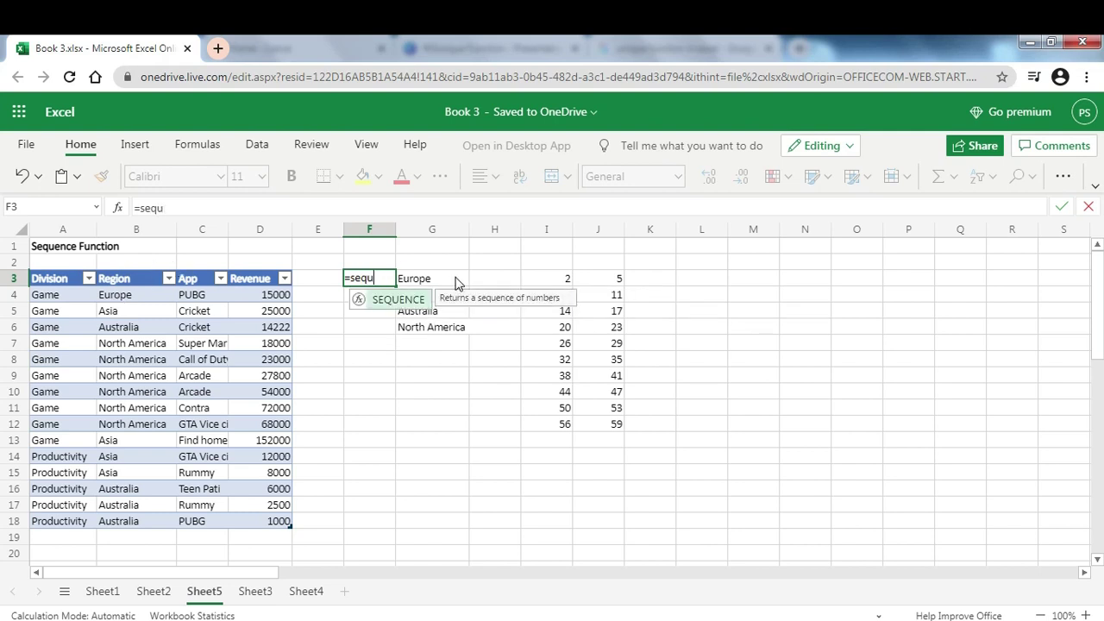
pyautogui.press('Tab')
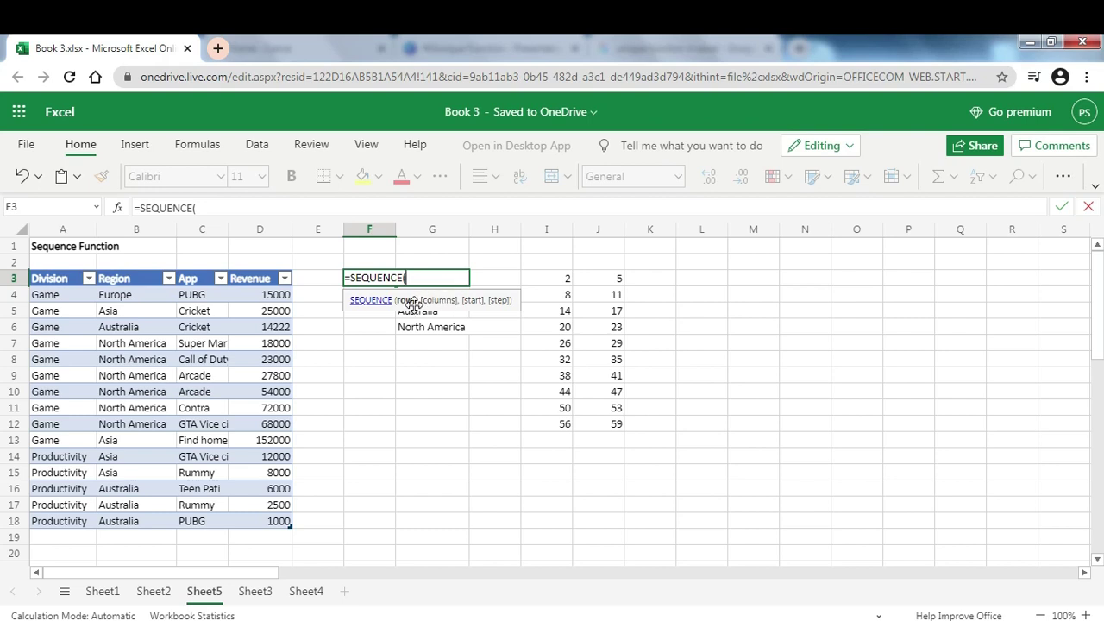
pyautogui.write('counta')
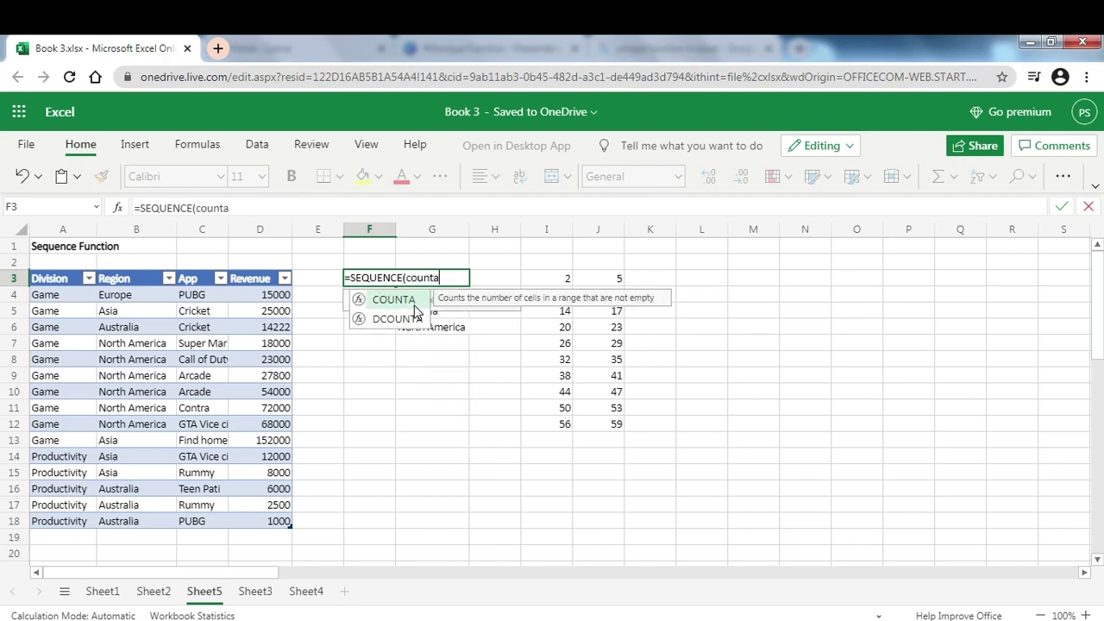
pyautogui.write('(')
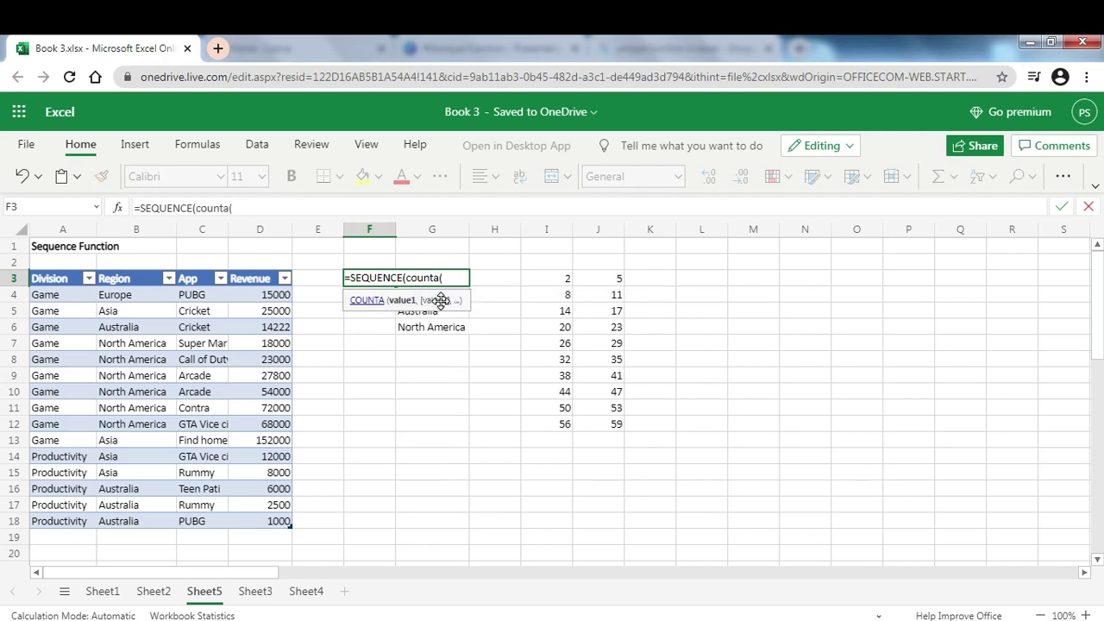
pyautogui.write('g3')
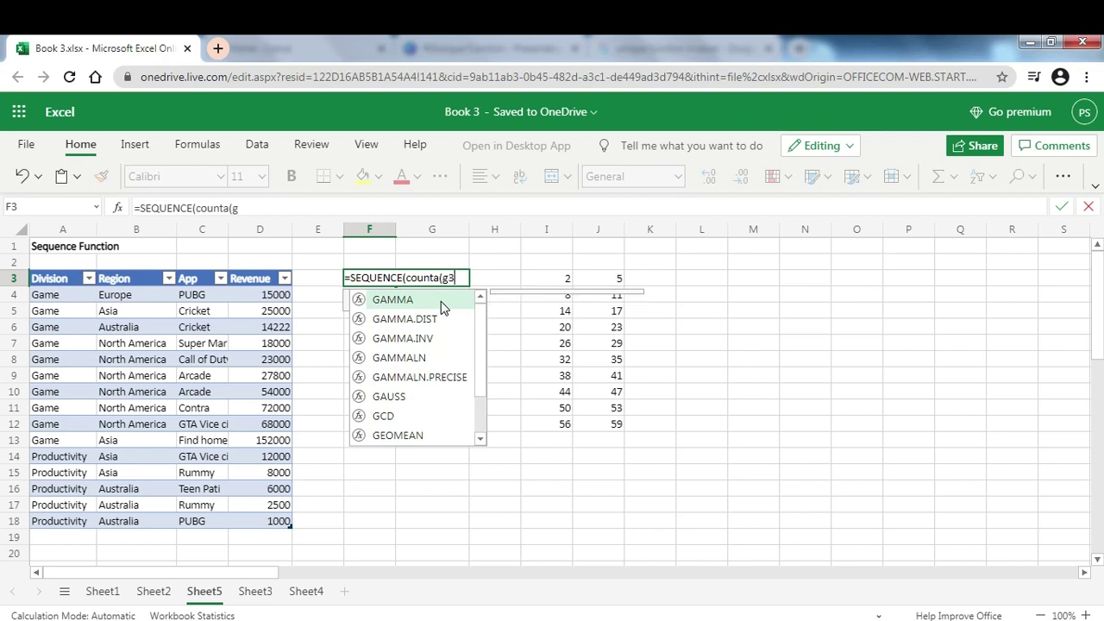
pyautogui.write('#')
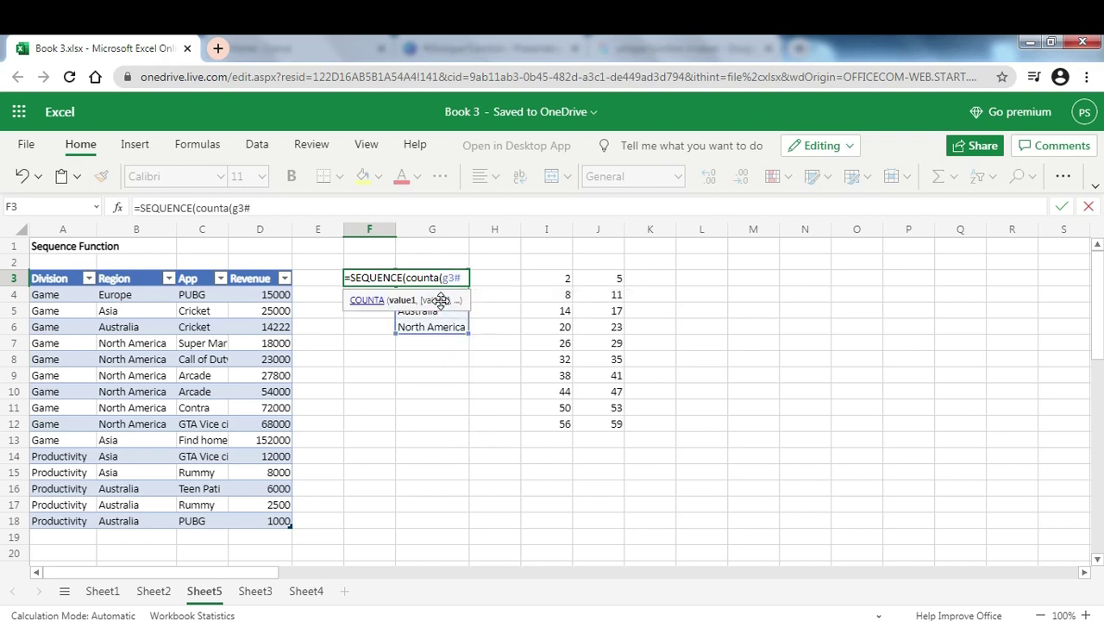
pyautogui.write(')')
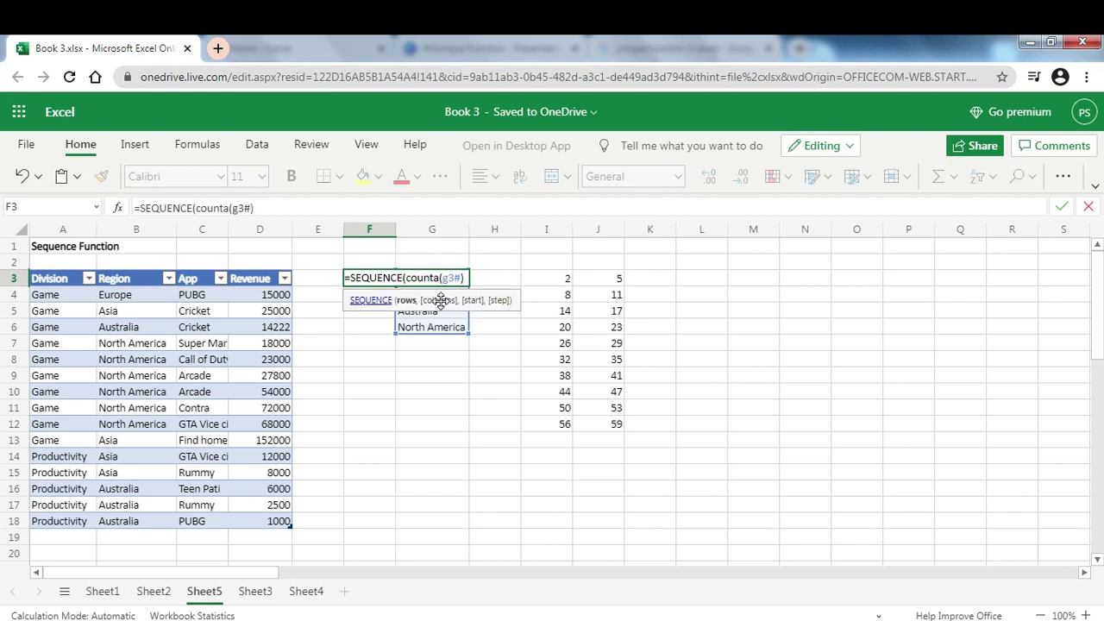
pyautogui.write(')')
pyautogui.press('Return')
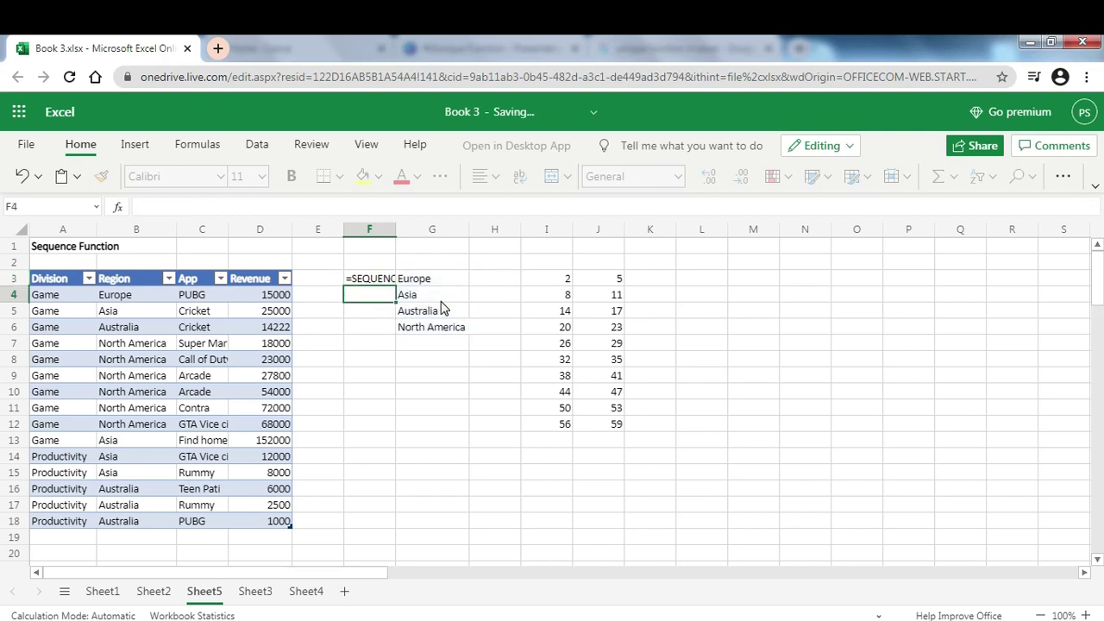
pyautogui.press('Down')
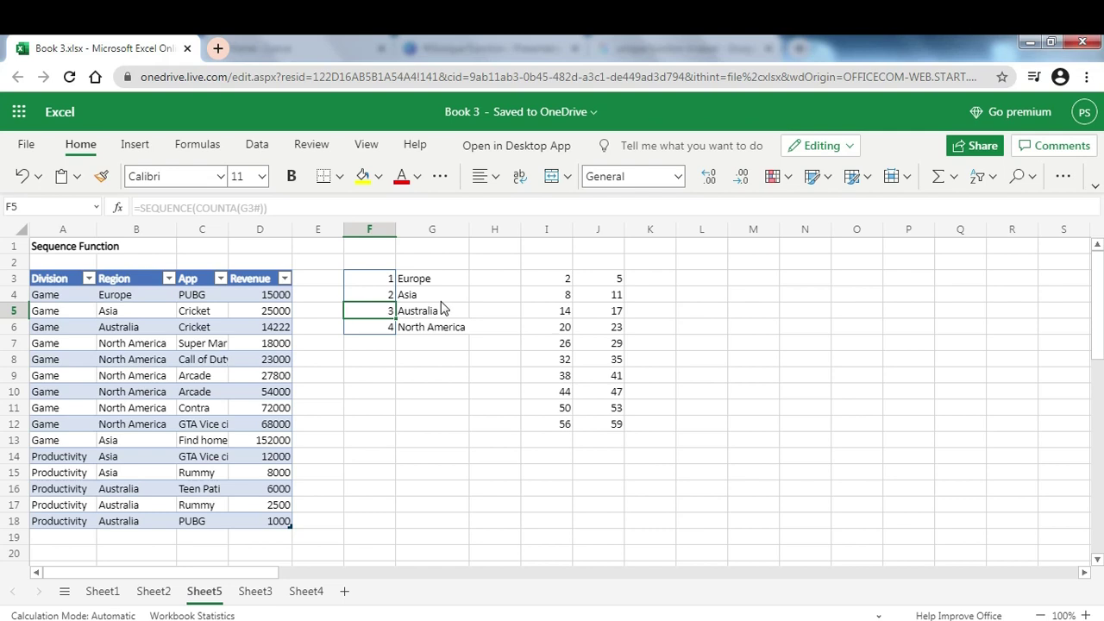
# - Change the range of the UNIQUE formula in G3 to the App column, C4:C18
pyautogui.press('Up')
pyautogui.press('Up')
pyautogui.press('Right')
pyautogui.press('F2')
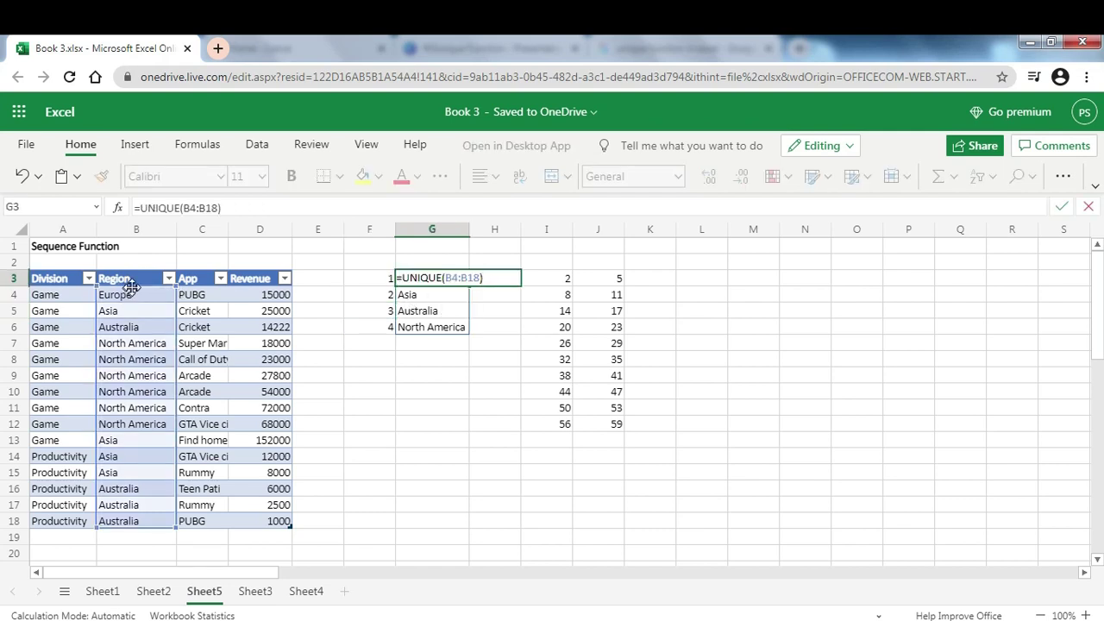
pyautogui.moveTo(131, 291); pyautogui.dragTo(189, 298)
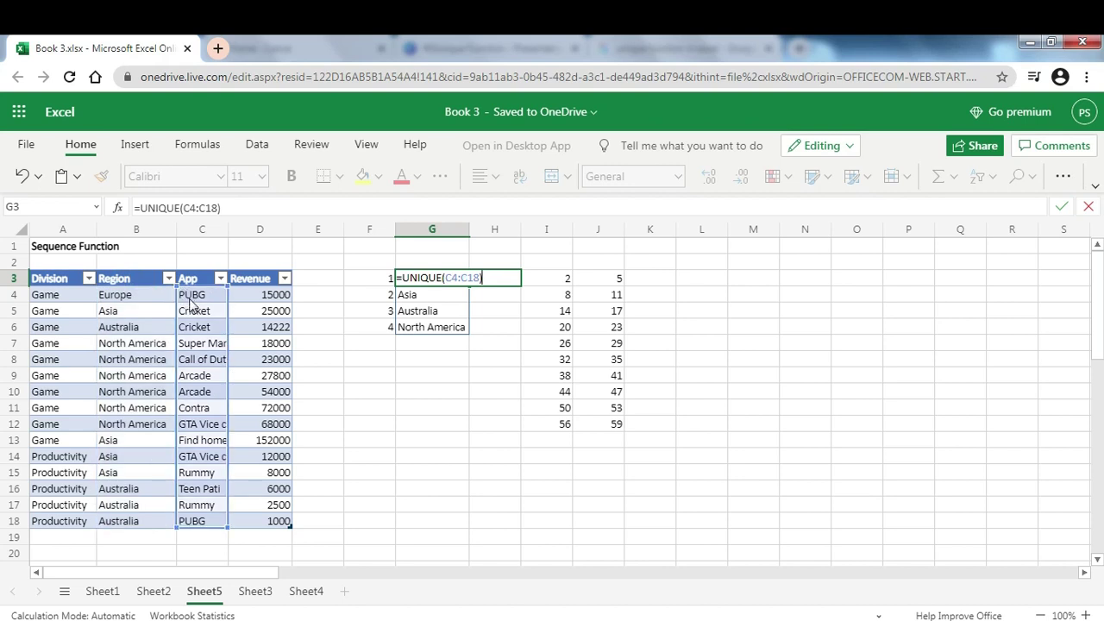
pyautogui.press('Return')
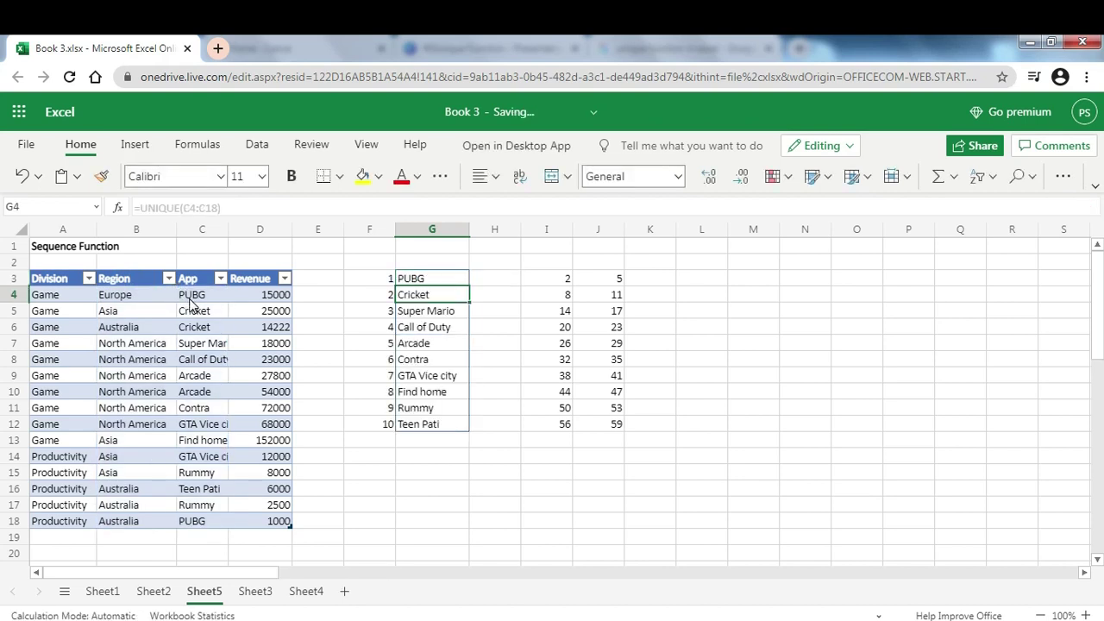